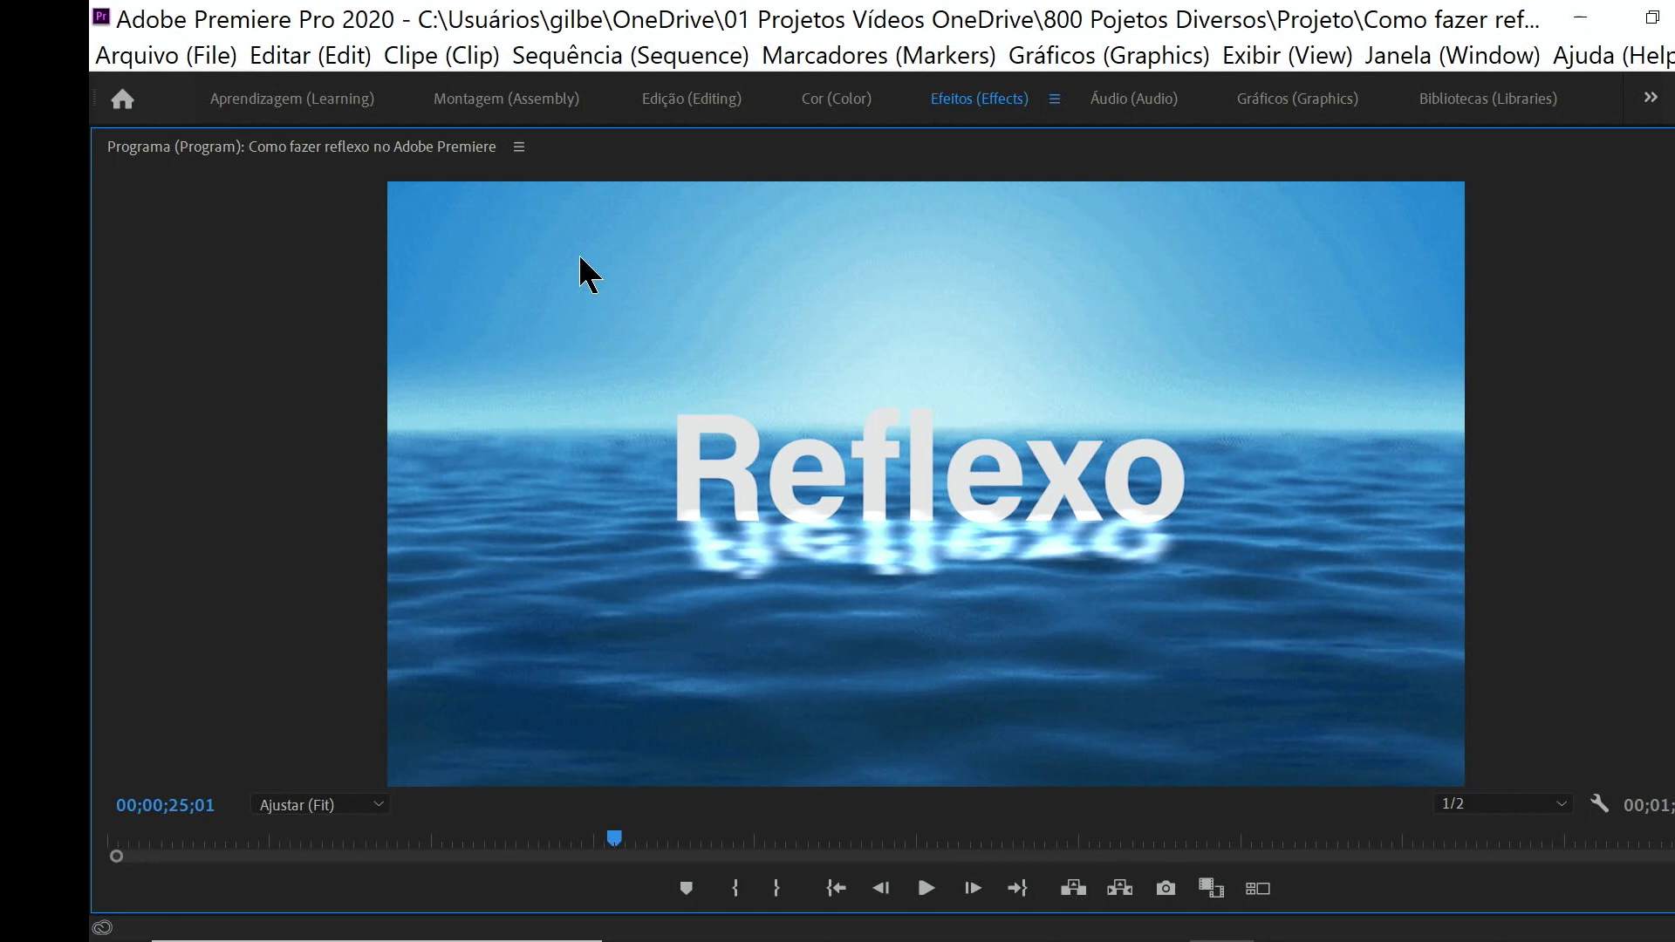
Play the finished preview, then scrub the playhead to 00;01;04;22 on the second ocean clip.
left_click(837, 888)
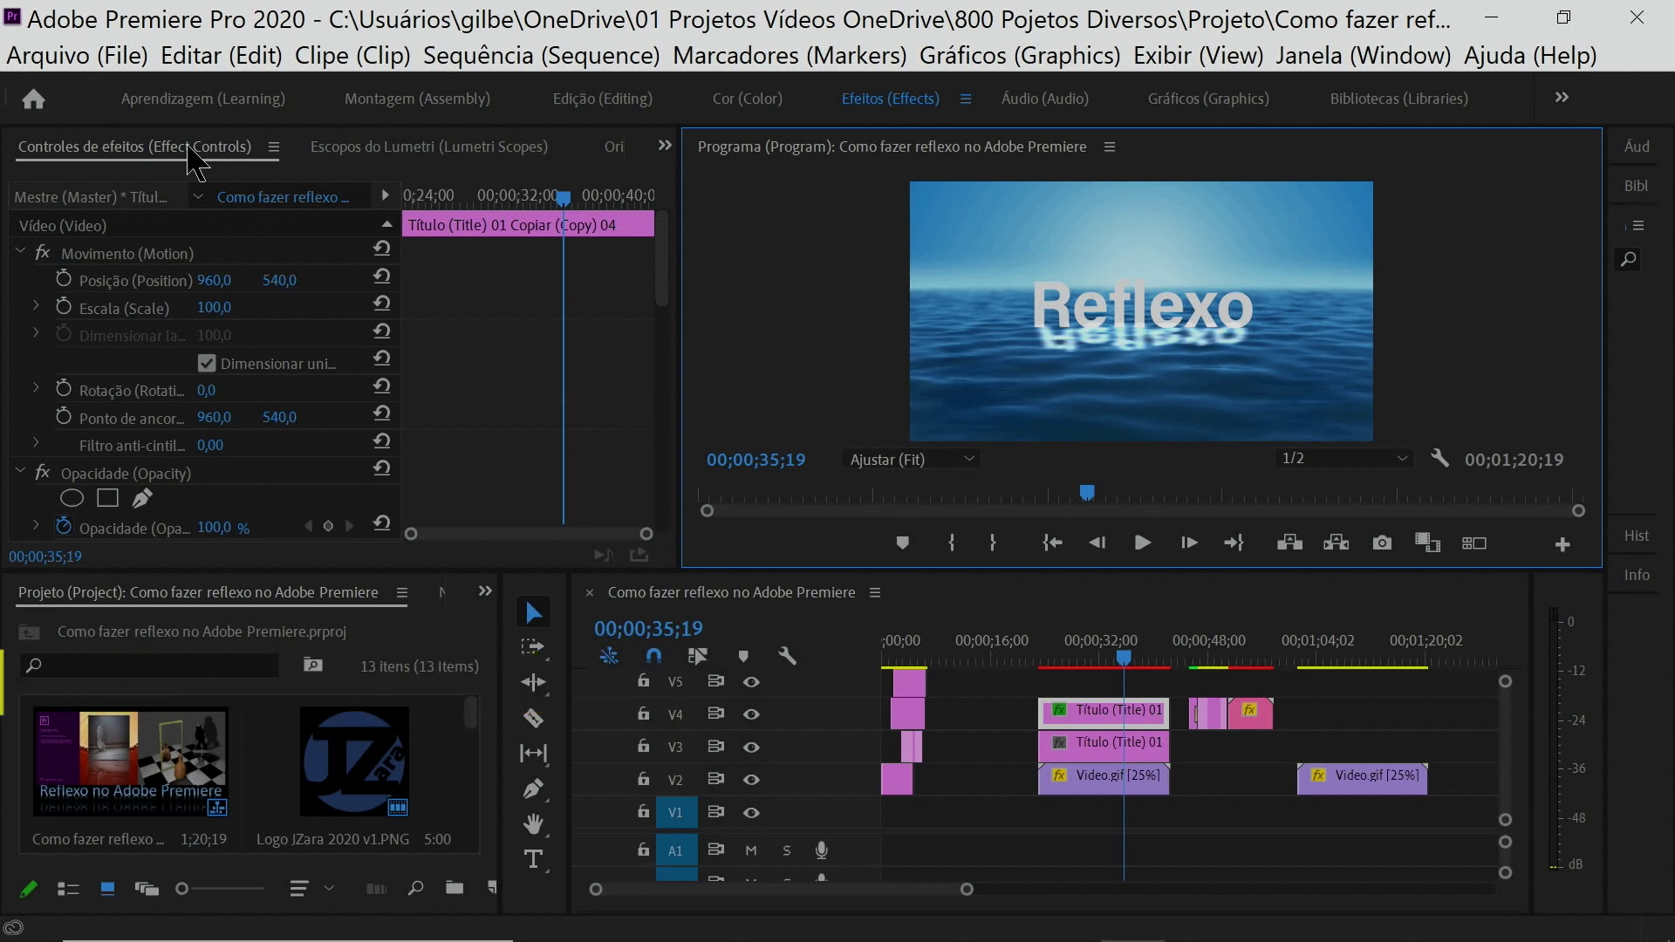
left_click(479, 742)
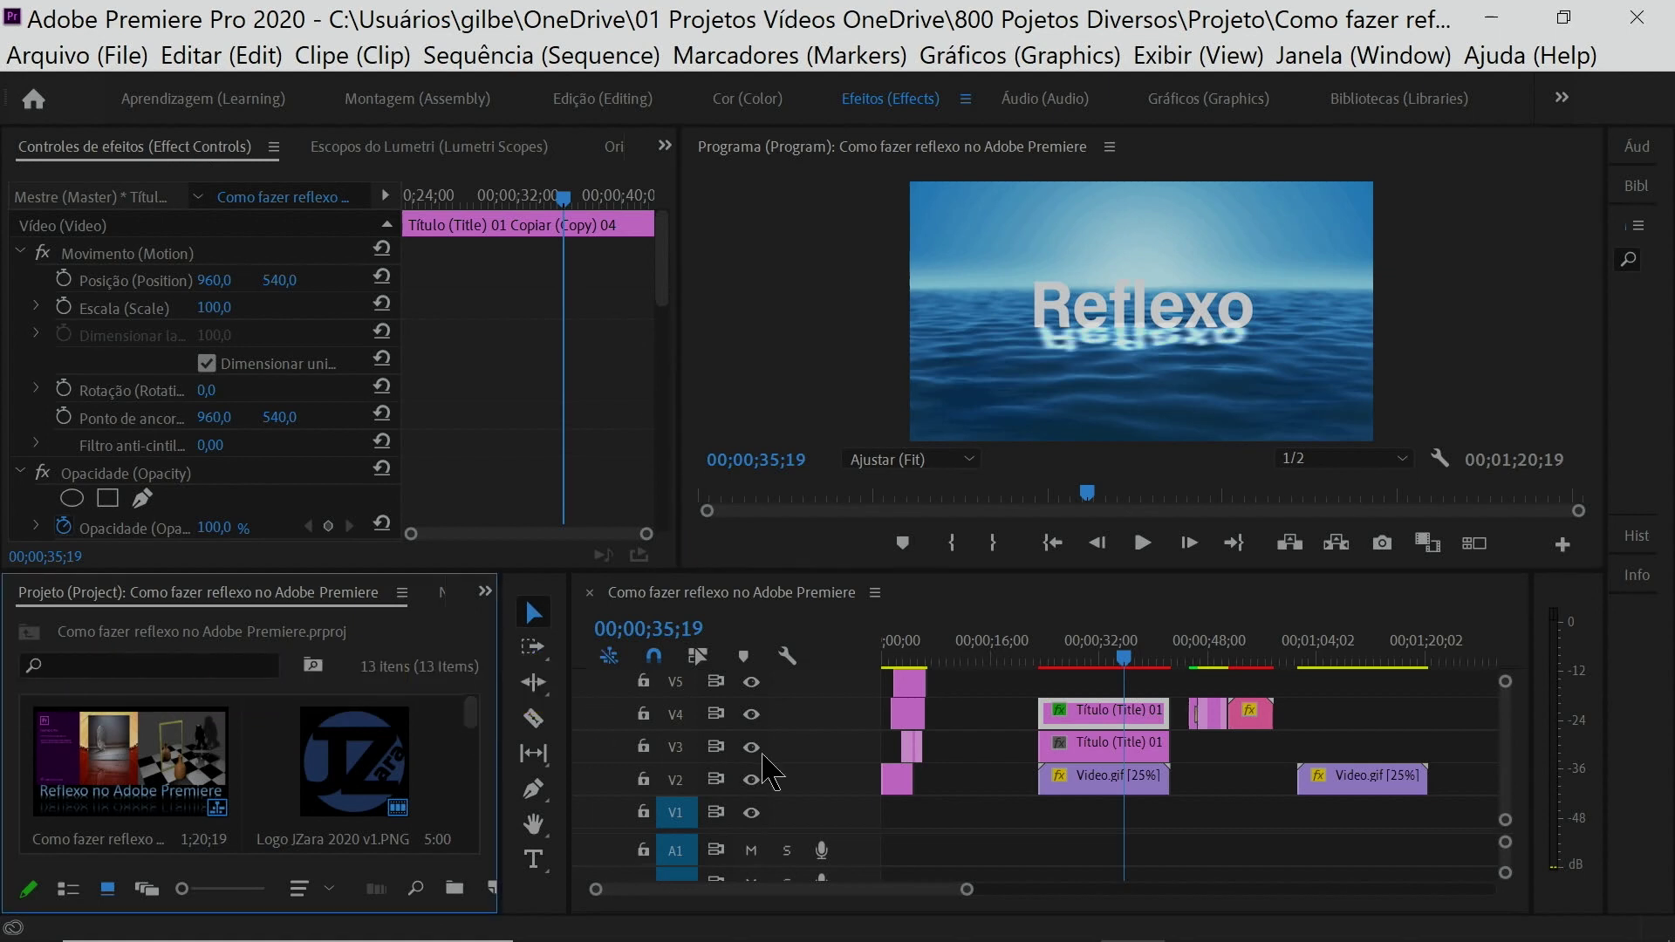
left_click(1069, 656)
left_click_drag(1074, 664, 1322, 665)
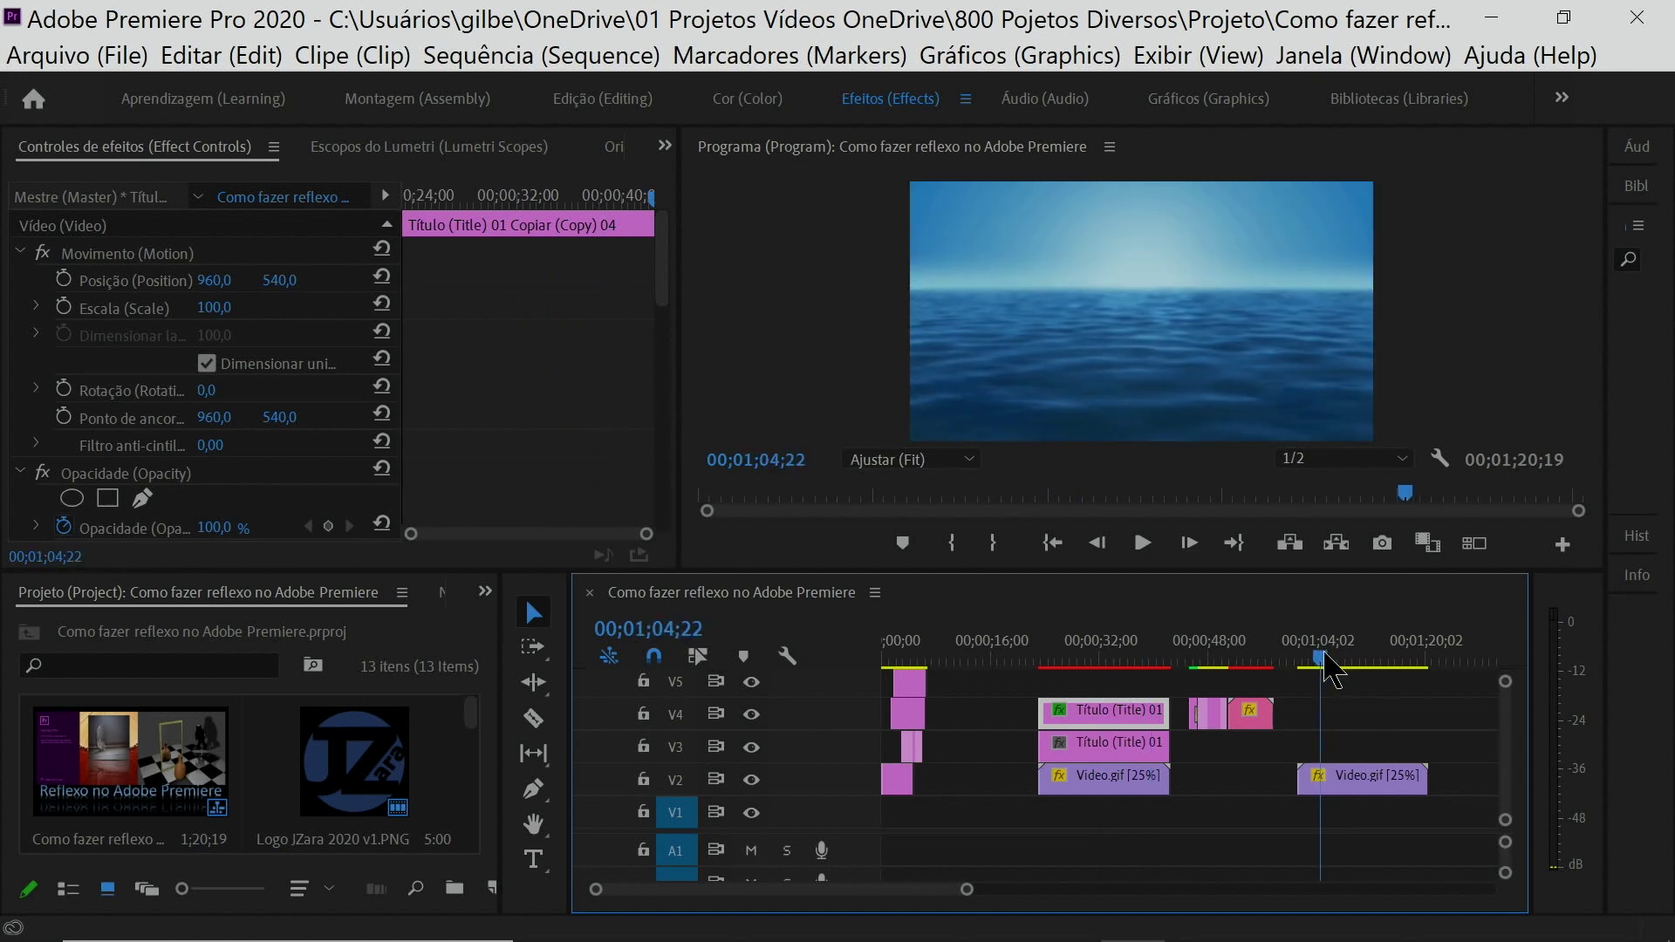
Place the second Título 01 Copiar title on V3 and trim its end to the ocean clip.
scroll(493, 803, "down", 3)
scroll(493, 802, "down", 2)
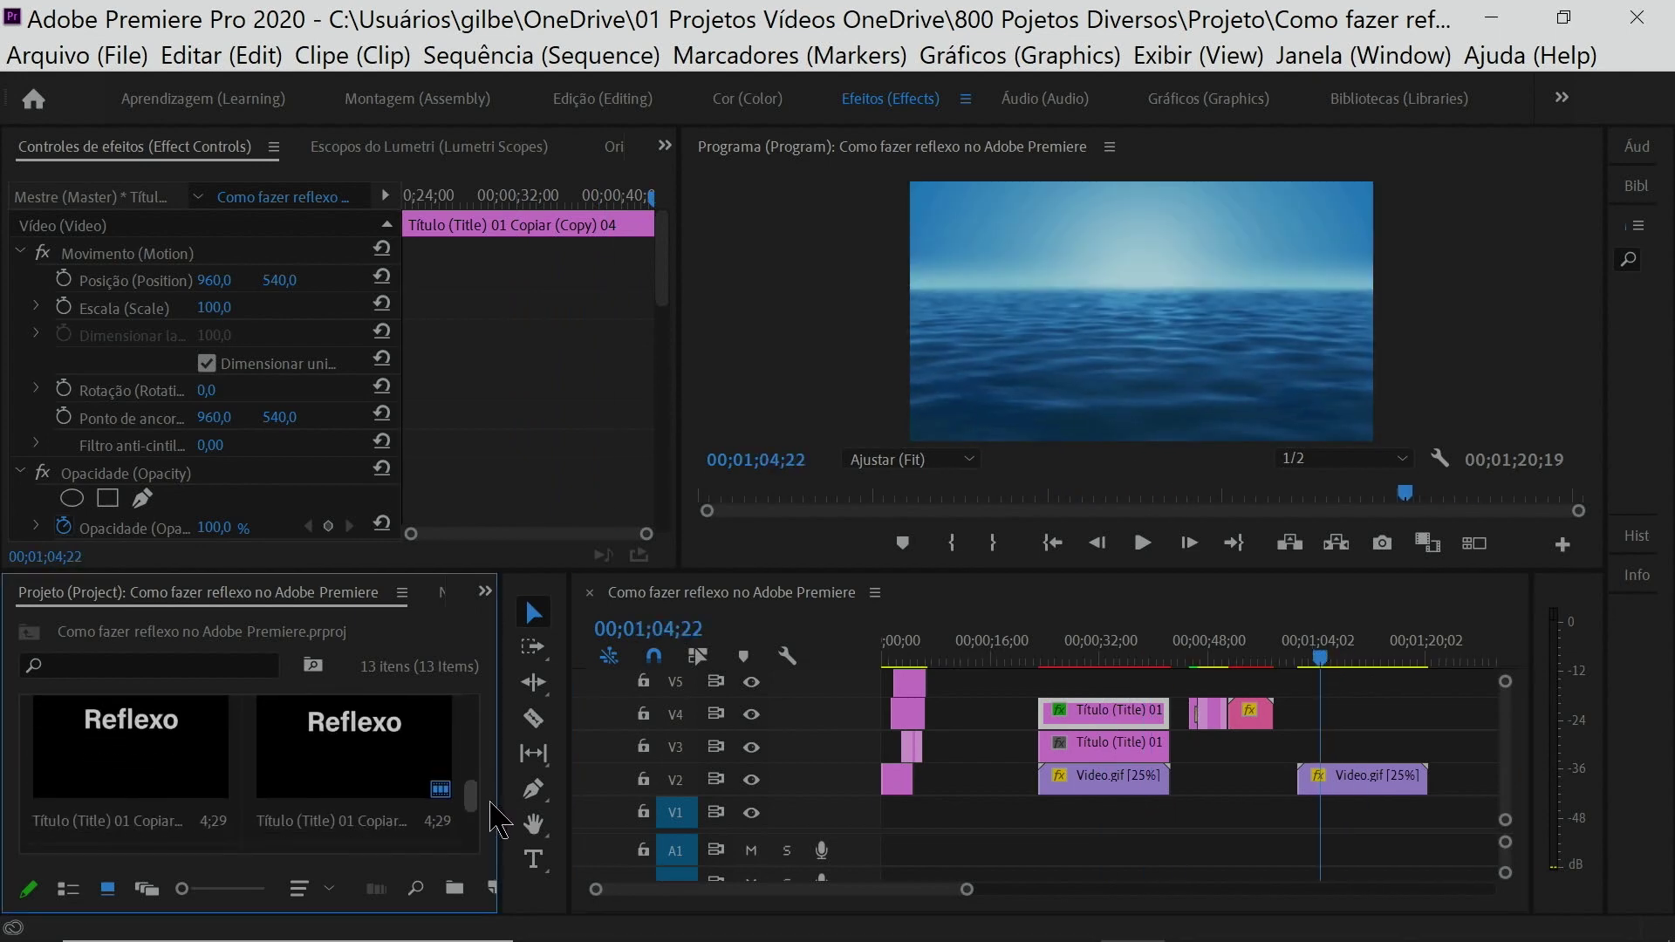
scroll(493, 803, "up", 1)
scroll(493, 802, "down", 1)
left_click_drag(393, 759, 1428, 743)
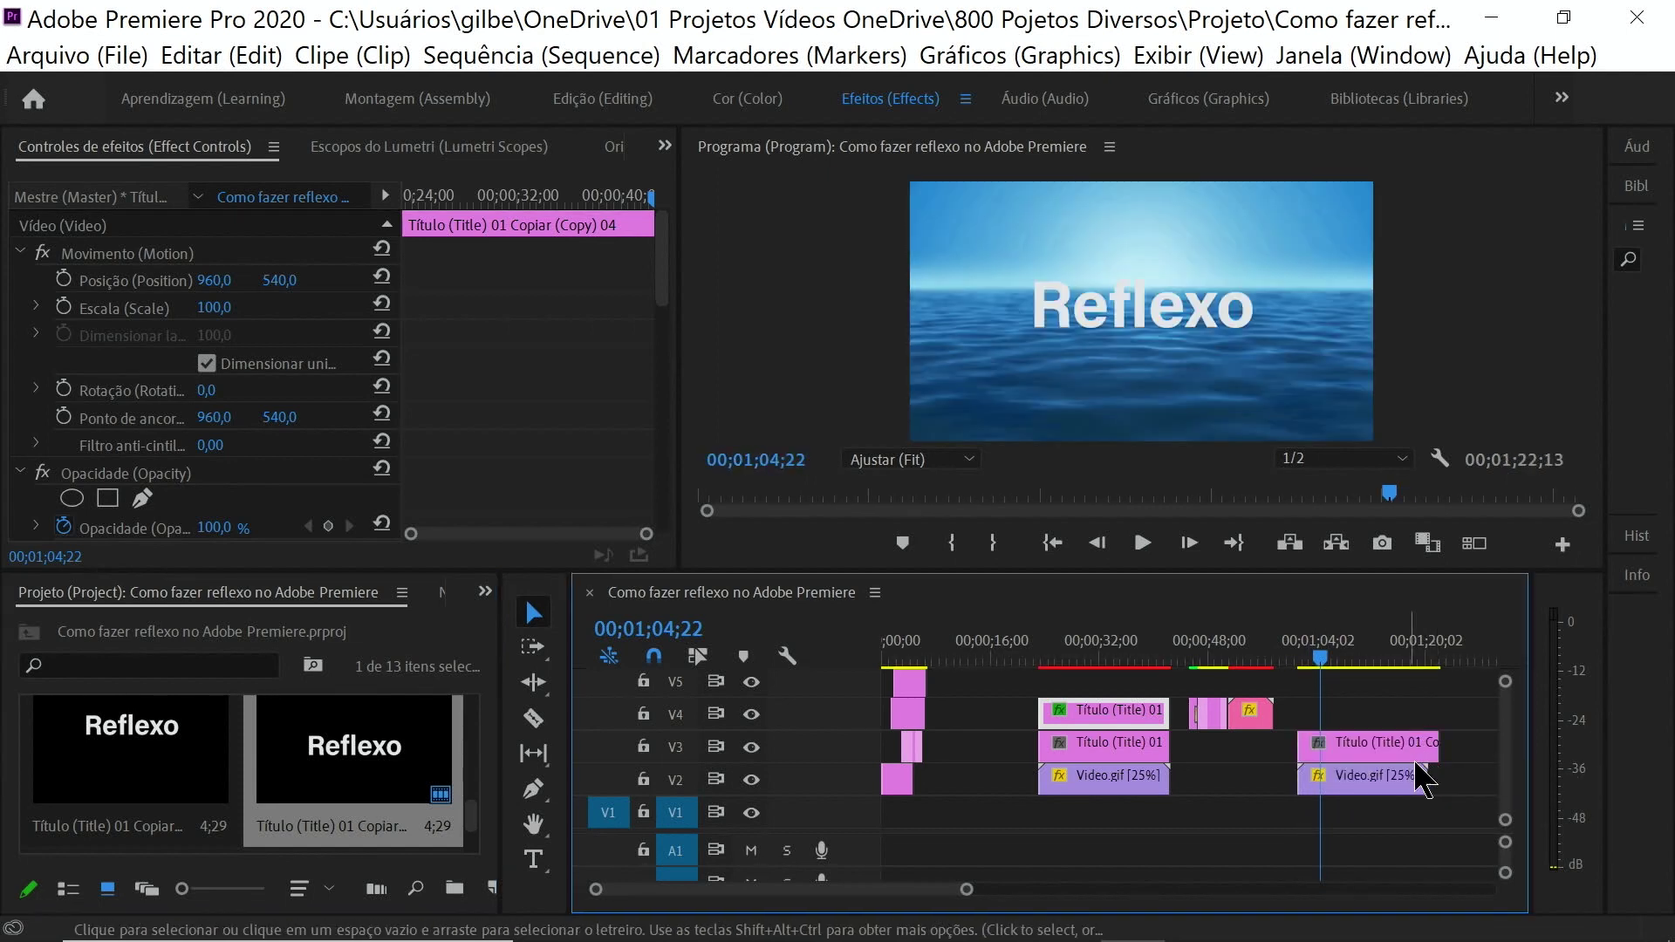
left_click_drag(1431, 744, 1415, 750)
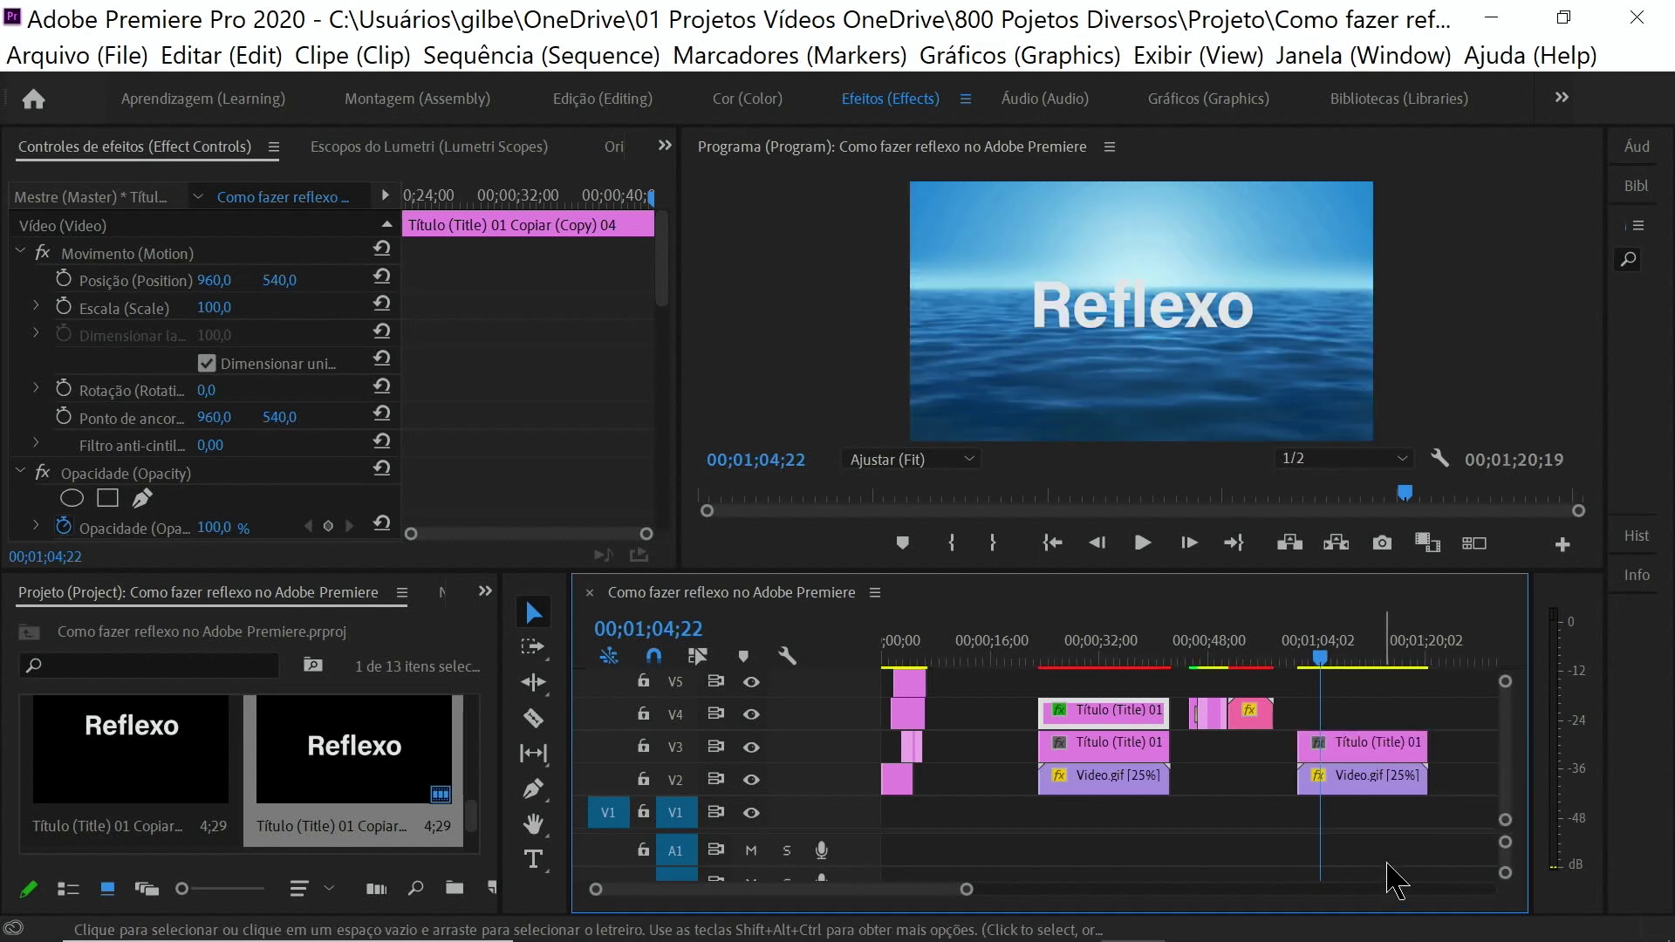
double_click(1371, 736)
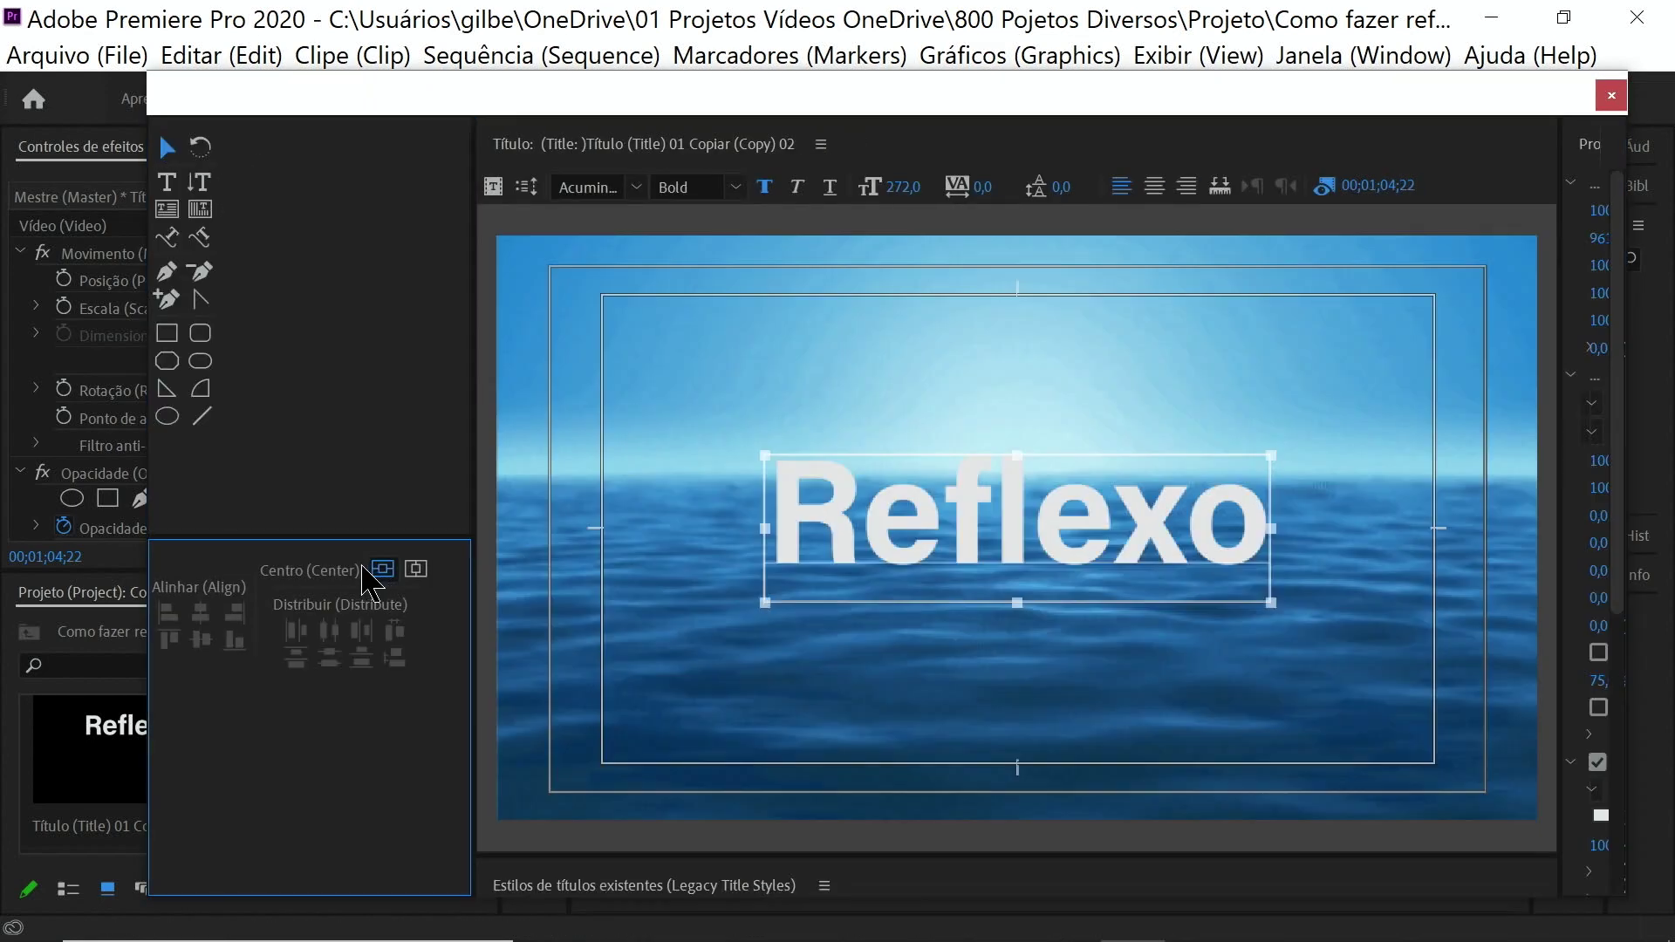
left_click(1611, 96)
left_click(1348, 738)
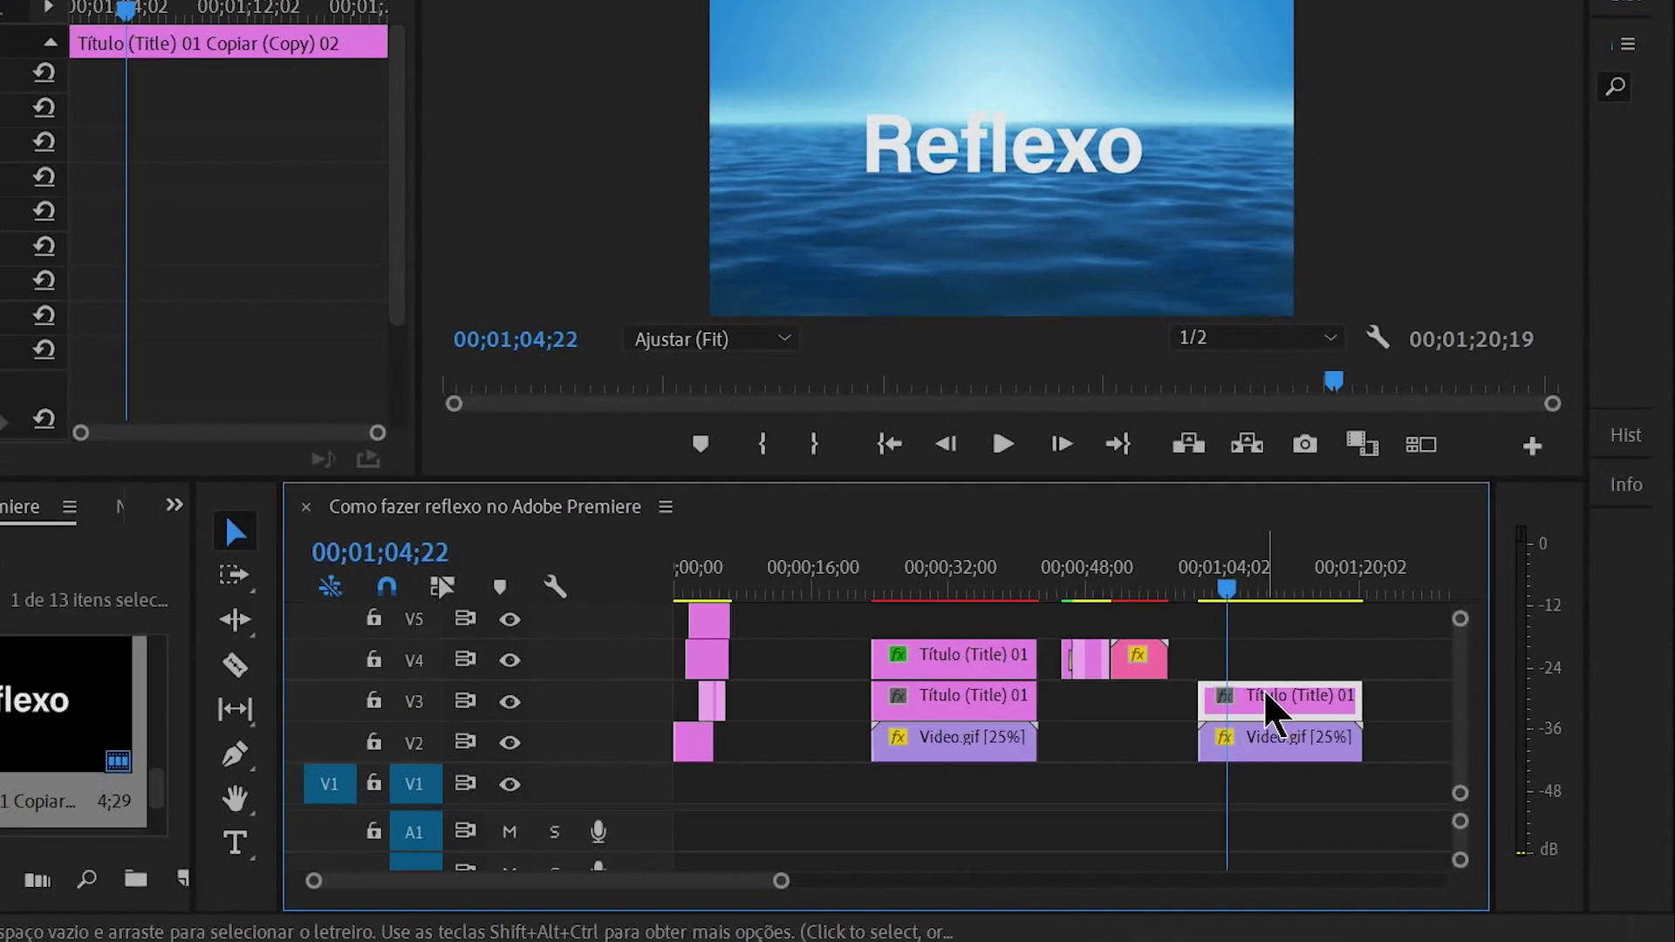
Alt-drag a copy of the Reflexo title from V3 up to V4, then switch to the Editing workspace.
mouse_move(1351, 739)
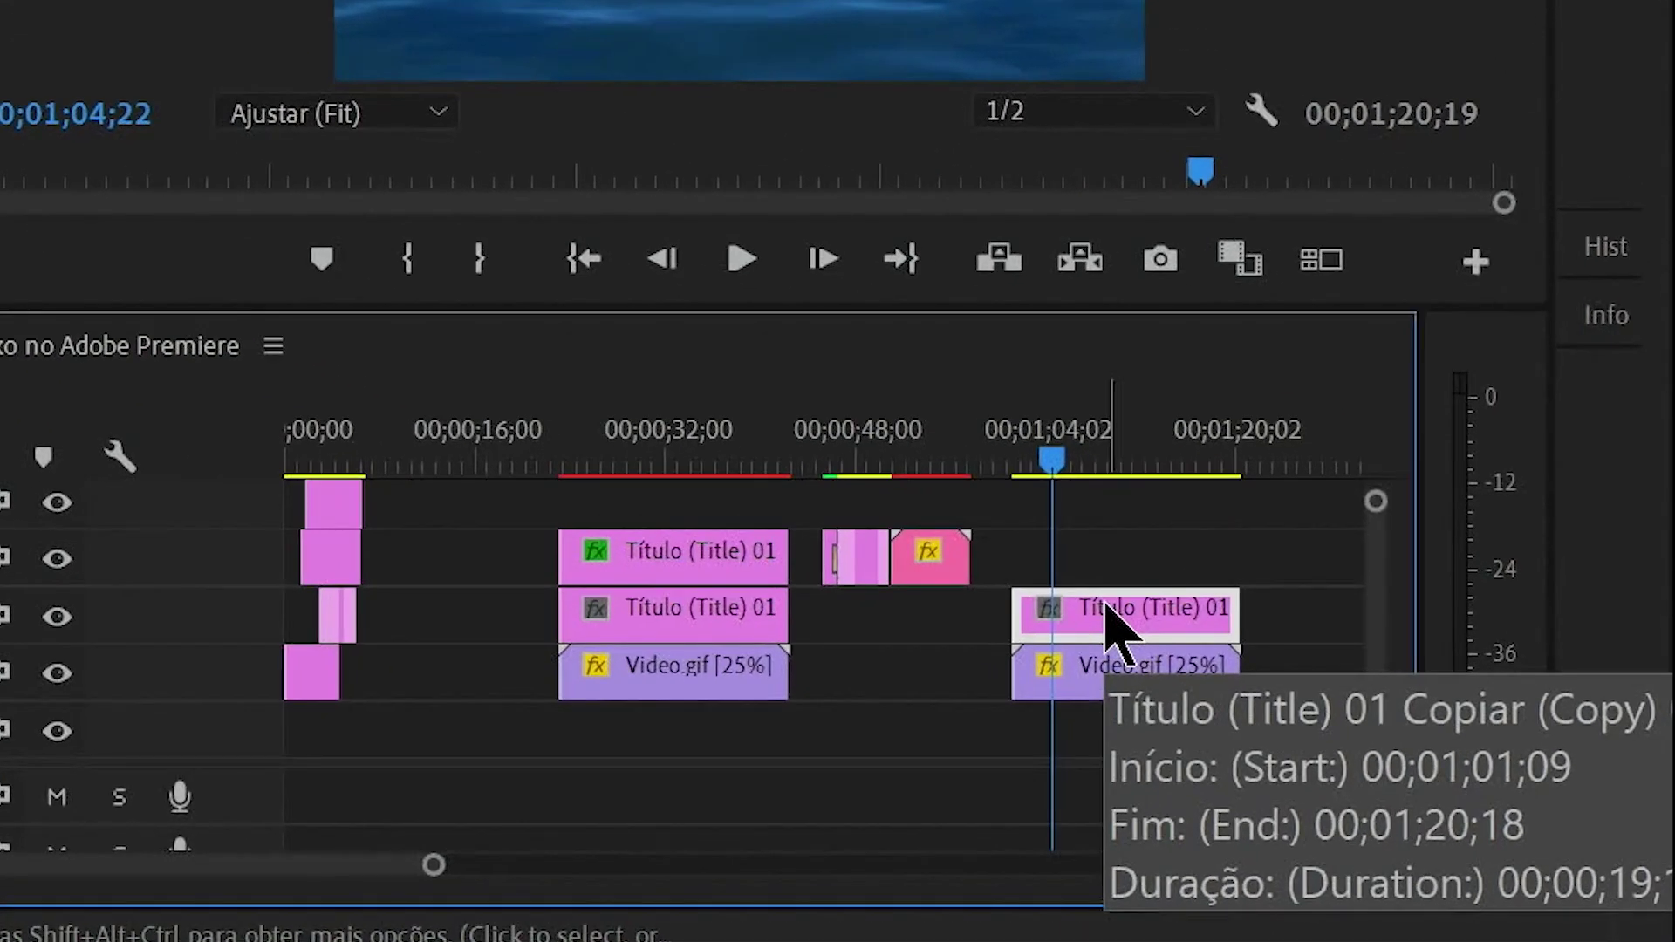
left_click_drag(1116, 628, 1117, 572)
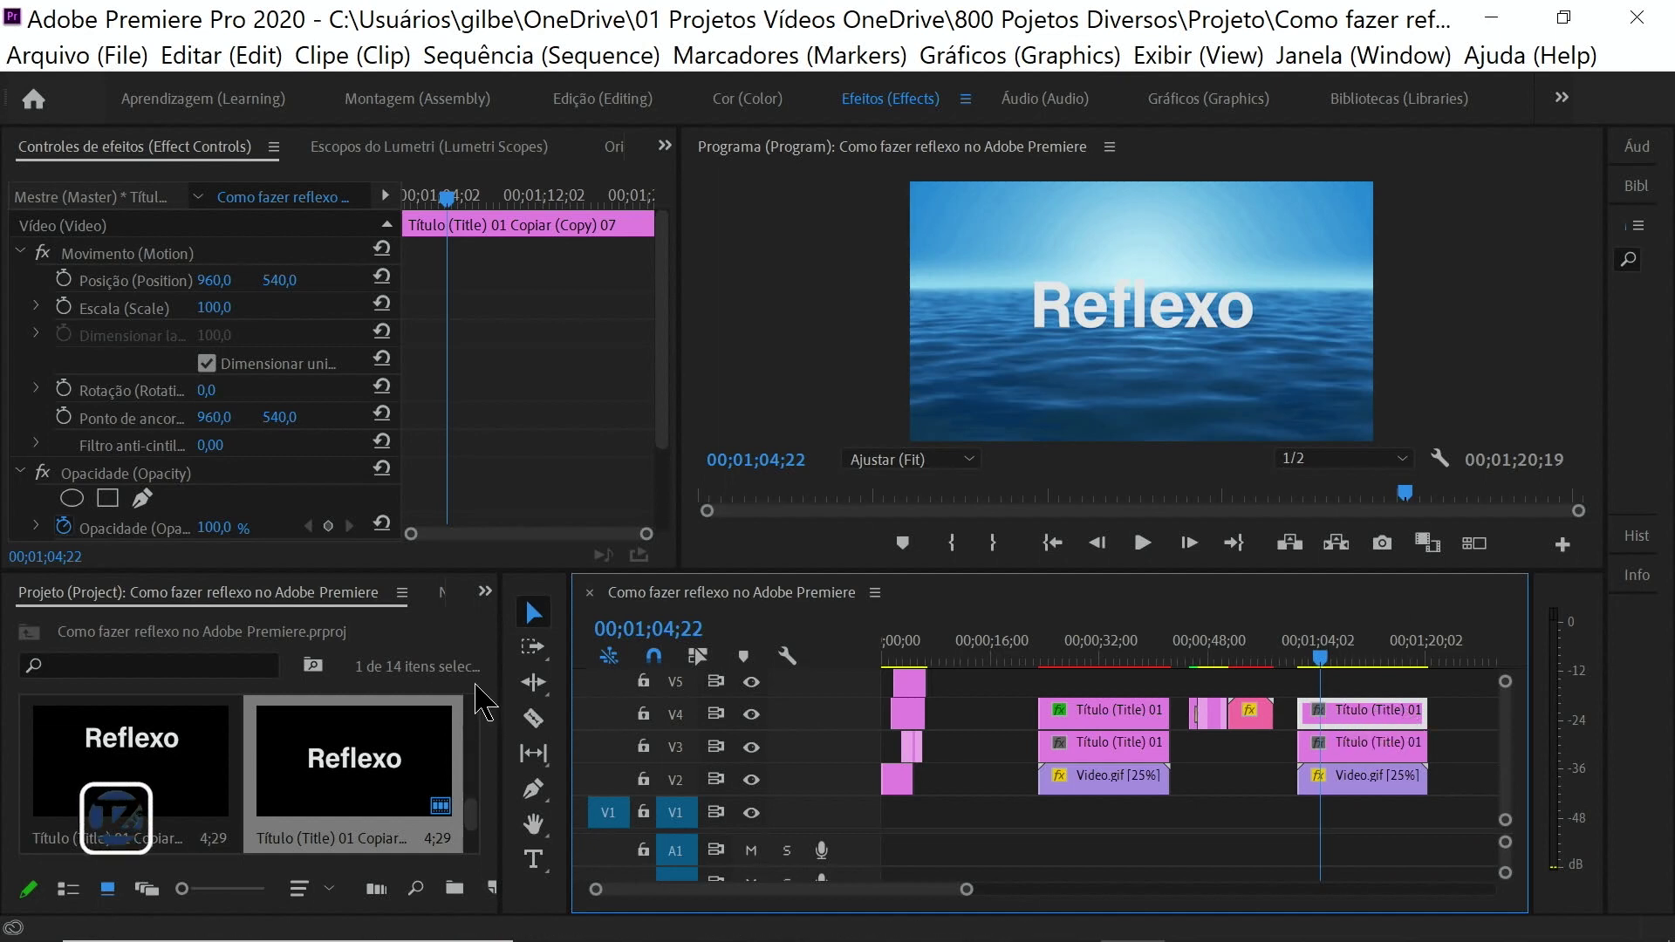
left_click(485, 593)
left_click(589, 102)
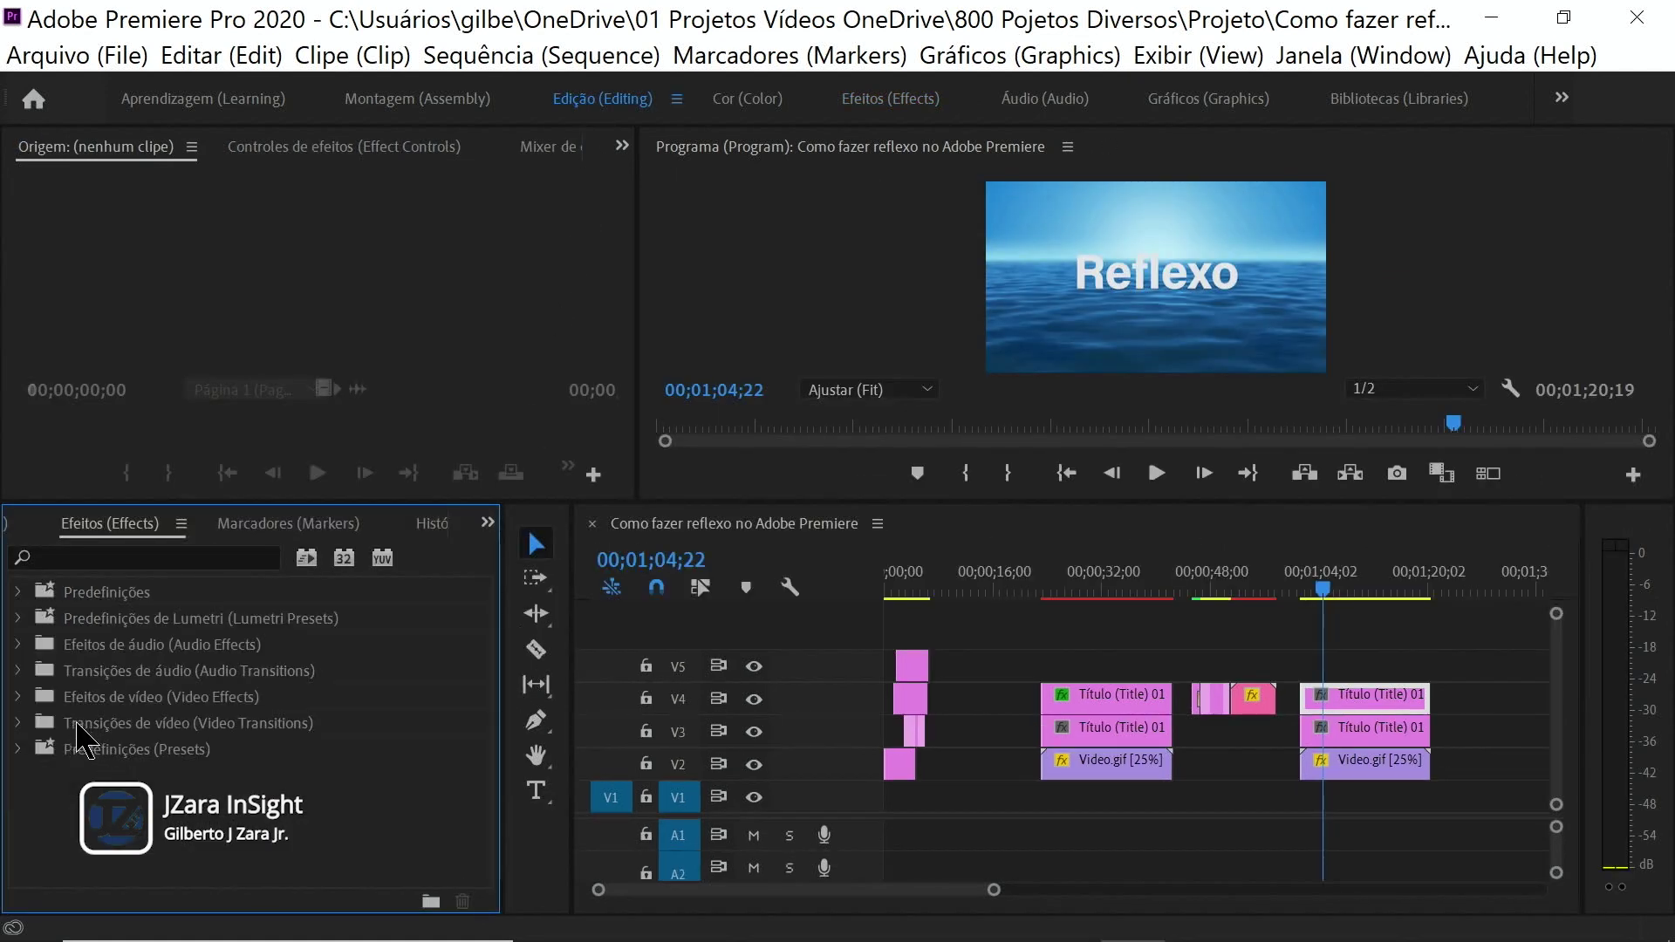
Apply Video Effects > Transform > Vertical Flip to the V4 Reflexo copy.
left_click(17, 698)
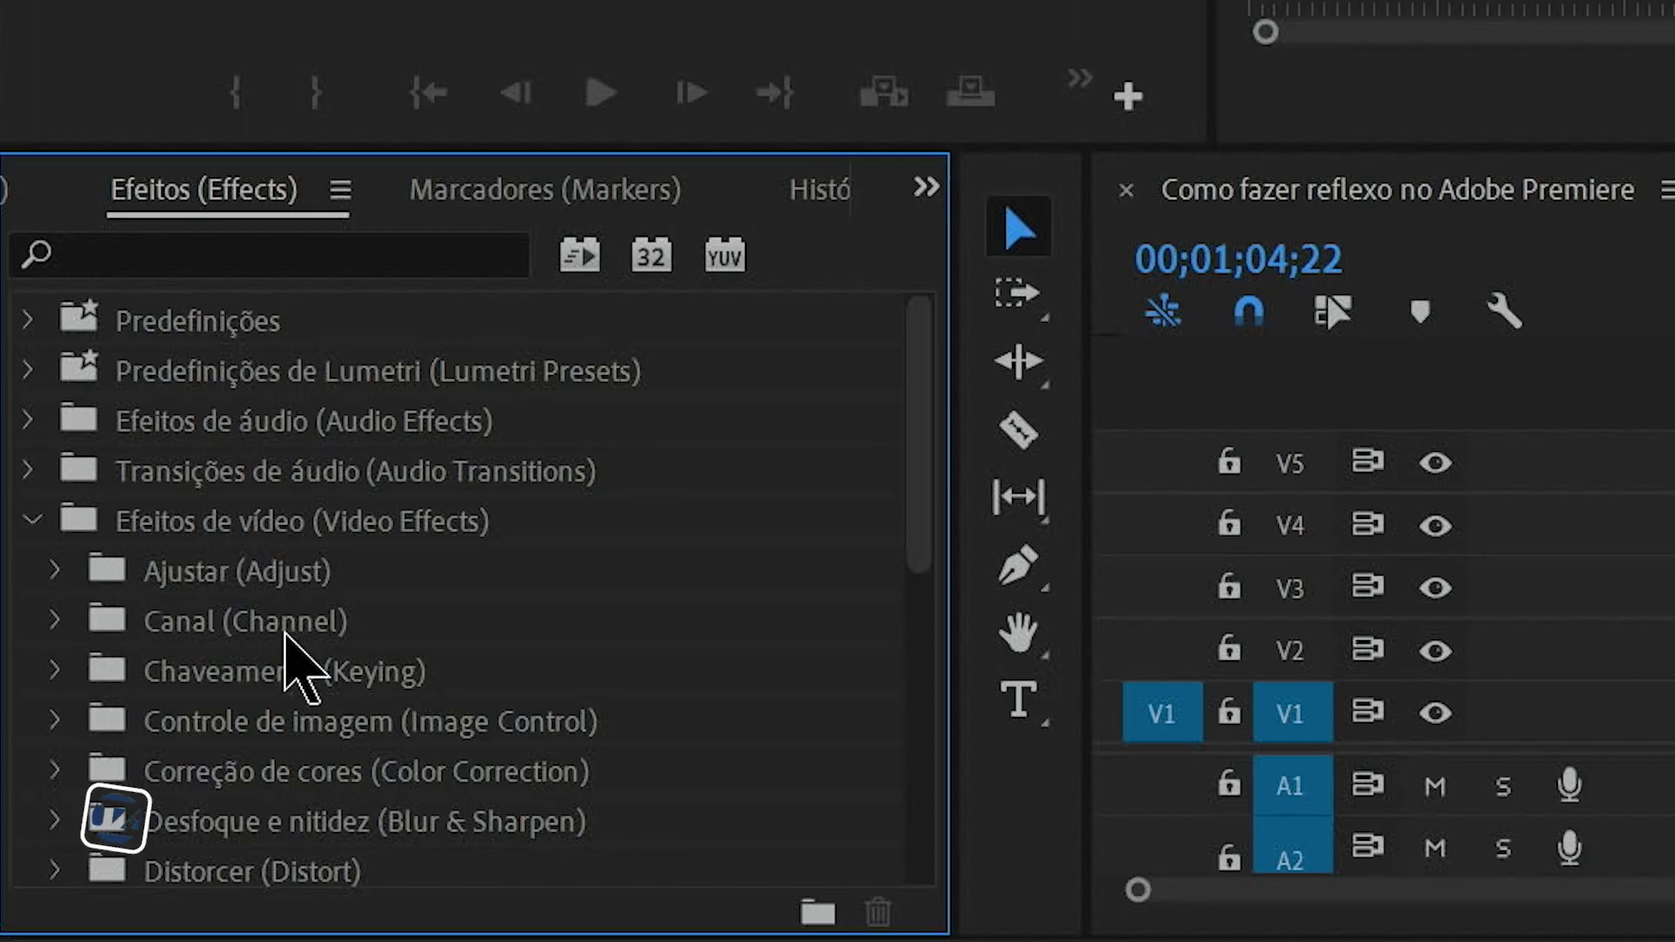
scroll(921, 507, "down", 1)
left_click_drag(920, 506, 942, 785)
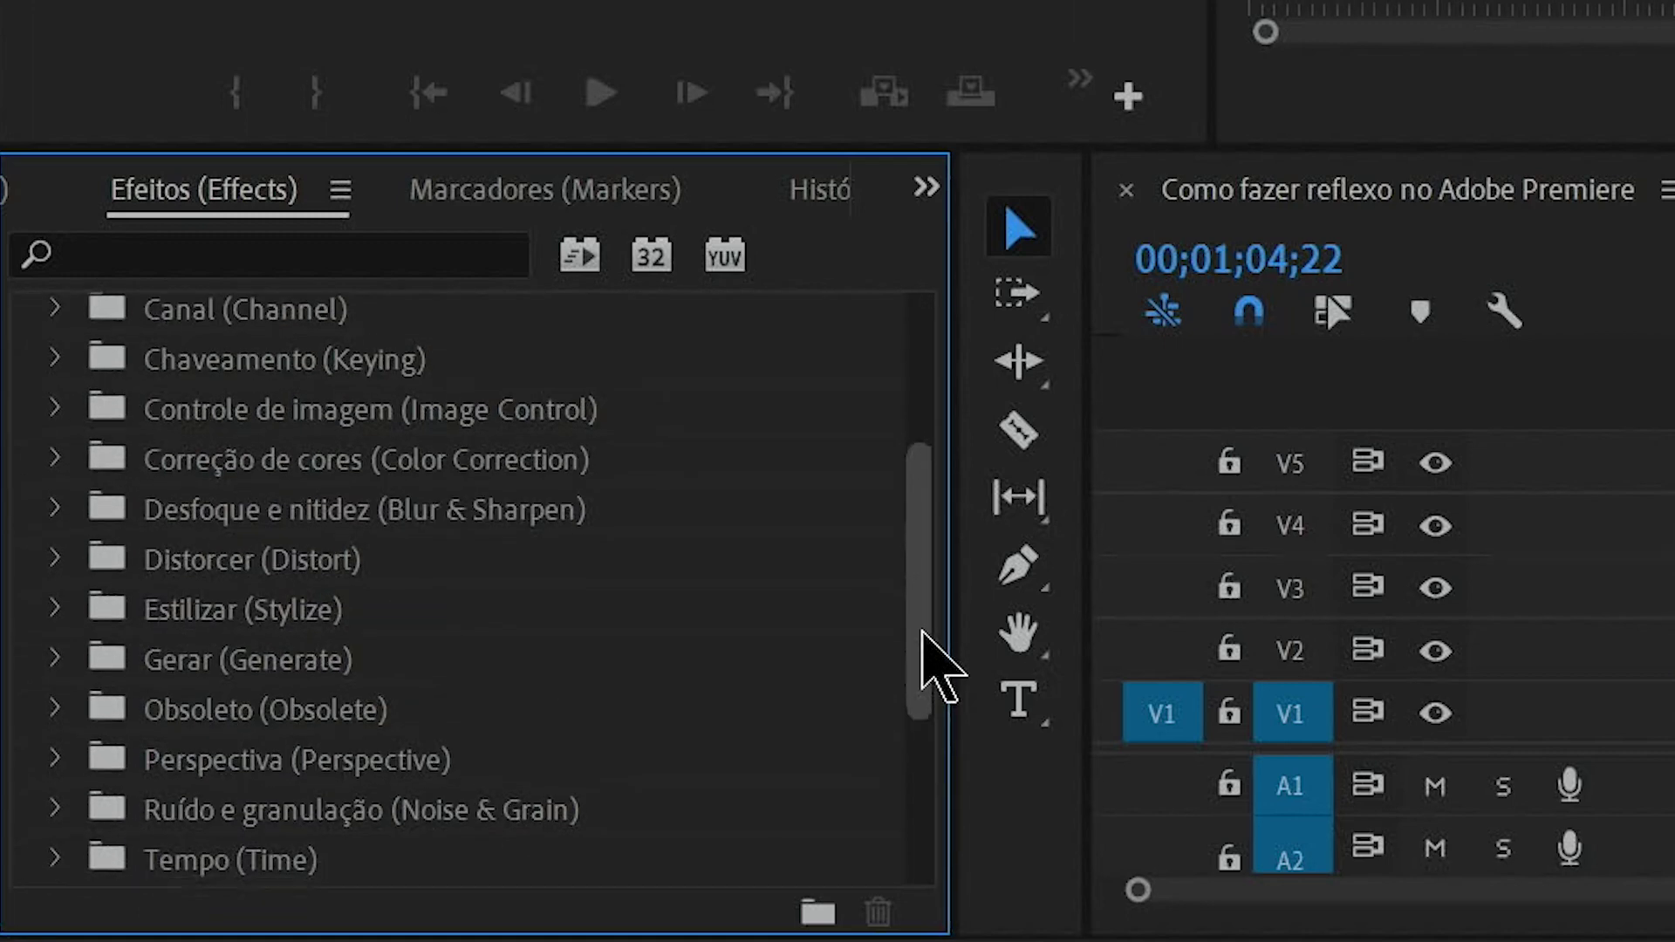
left_click(61, 608)
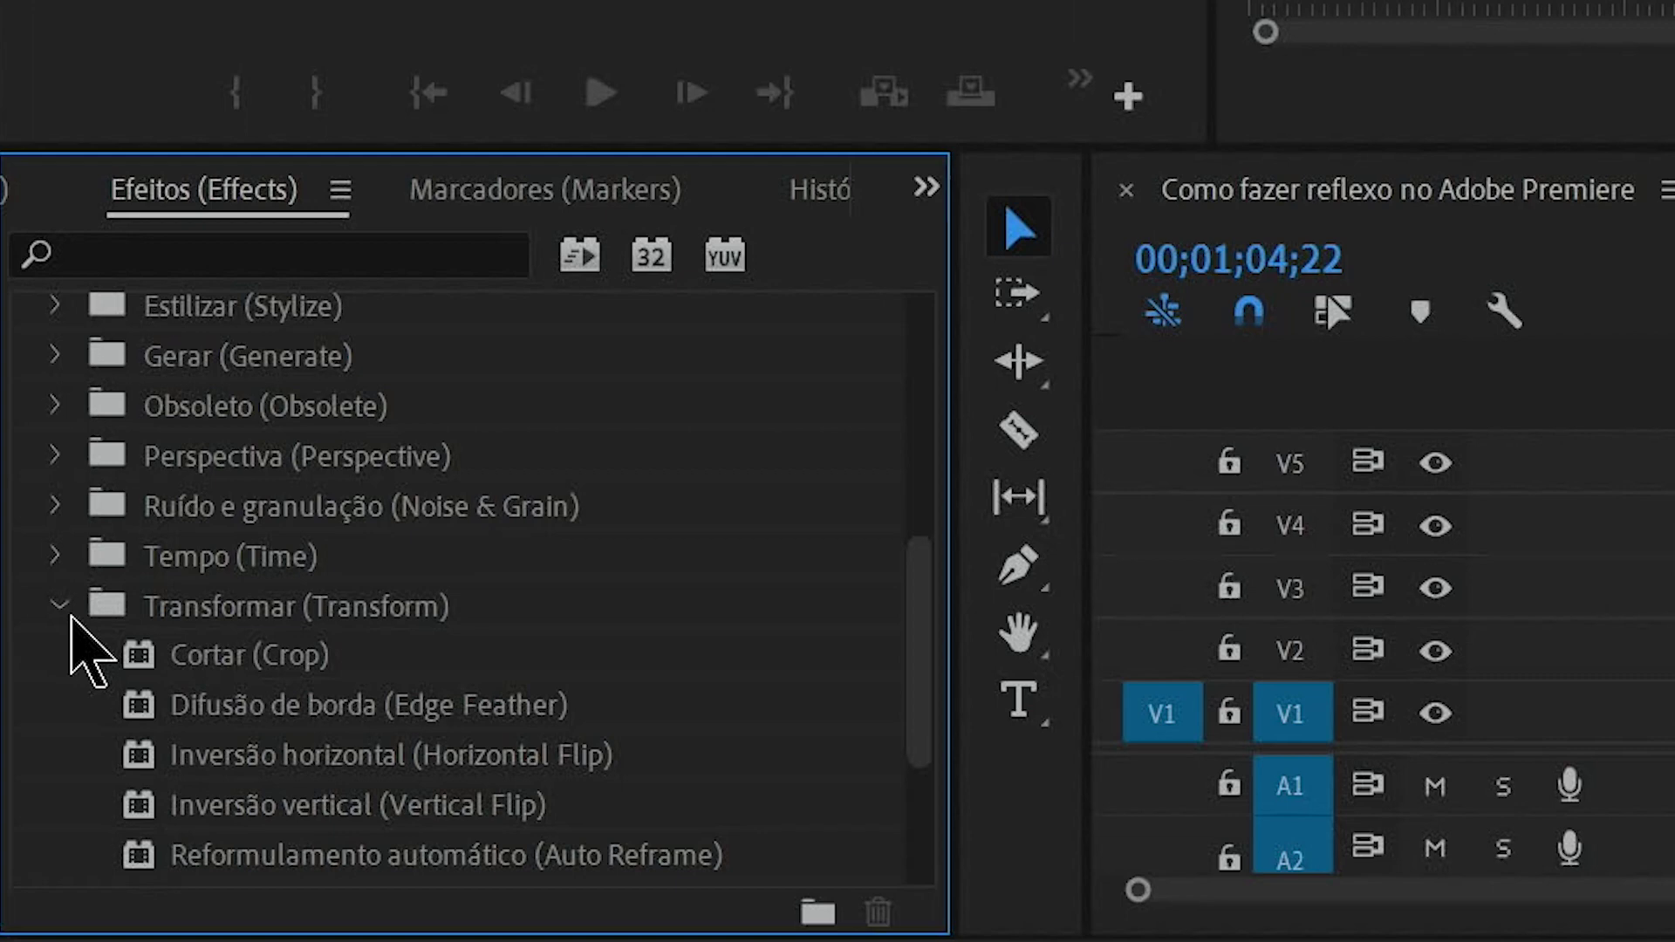
left_click_drag(923, 733, 927, 785)
left_click(468, 684)
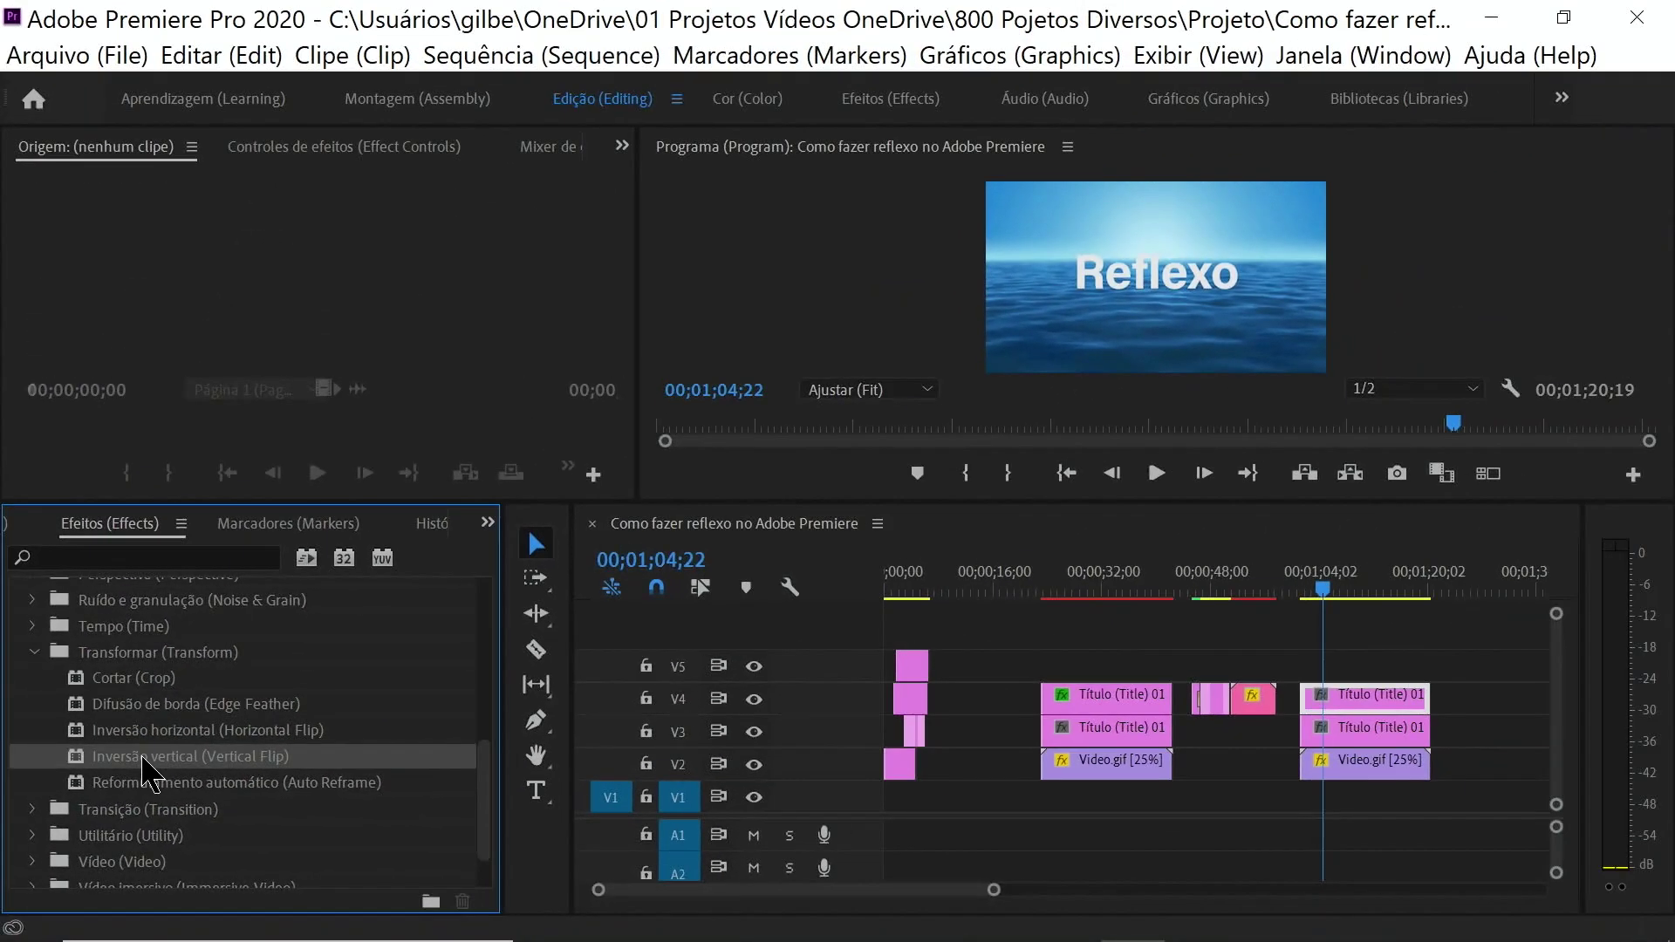
left_click_drag(143, 757, 1386, 699)
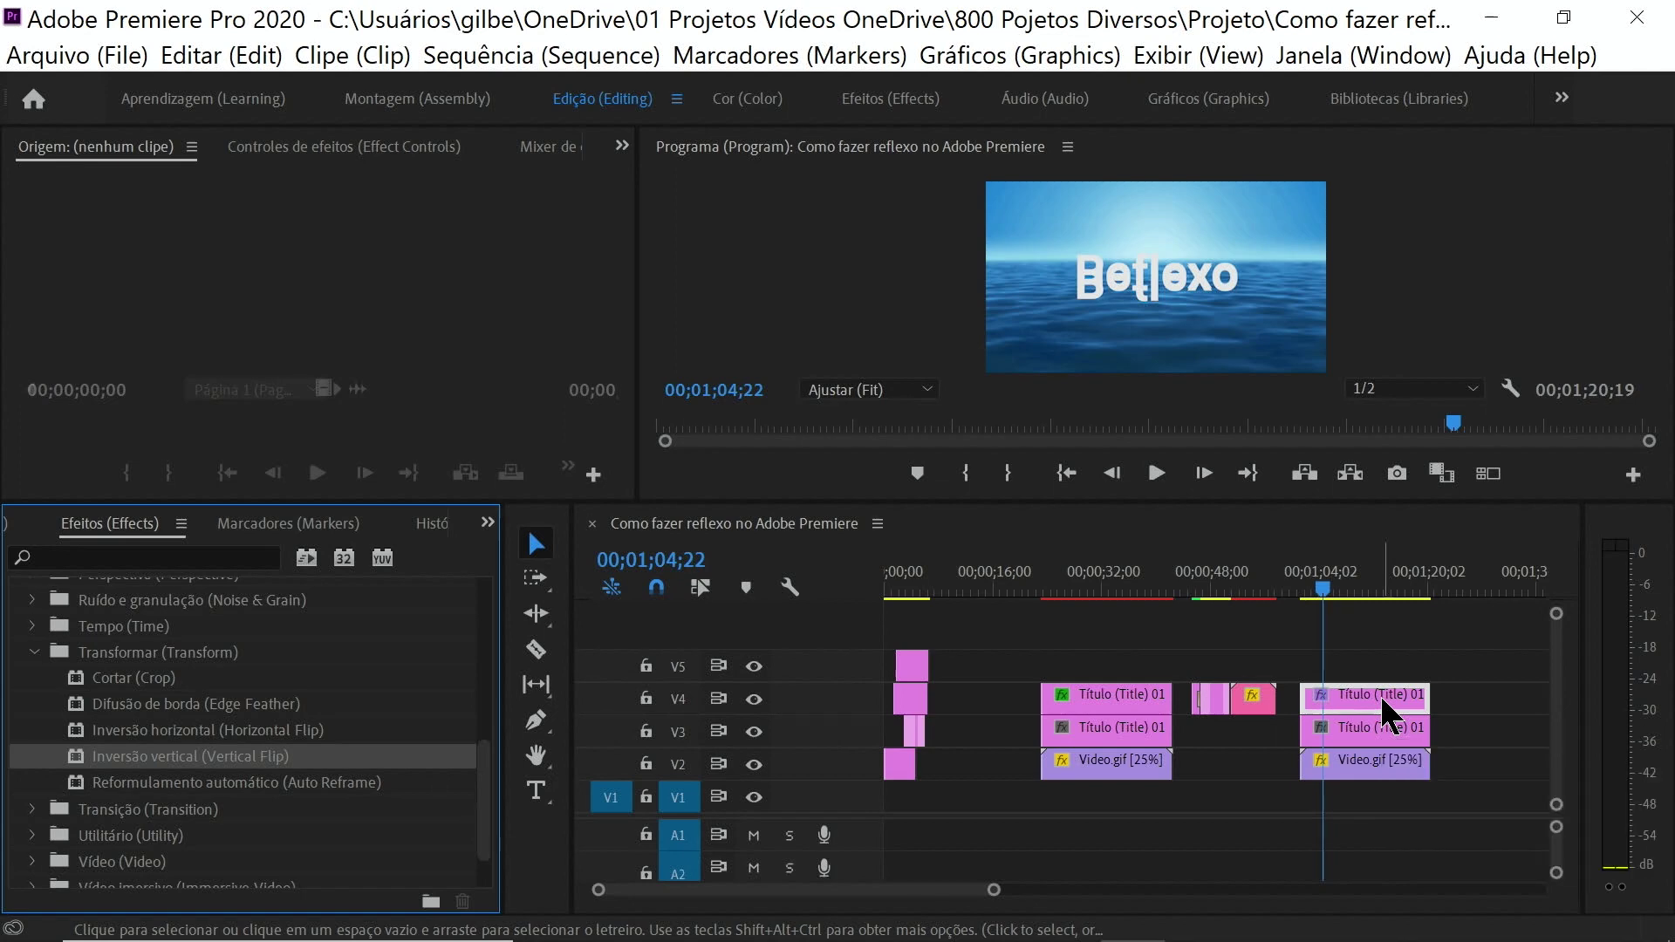
Apply Video Effects > Distort > Wave Warp to the flipped V4 Reflexo copy.
scroll(506, 707, "up", 2)
scroll(510, 707, "up", 2)
scroll(509, 703, "up", 1)
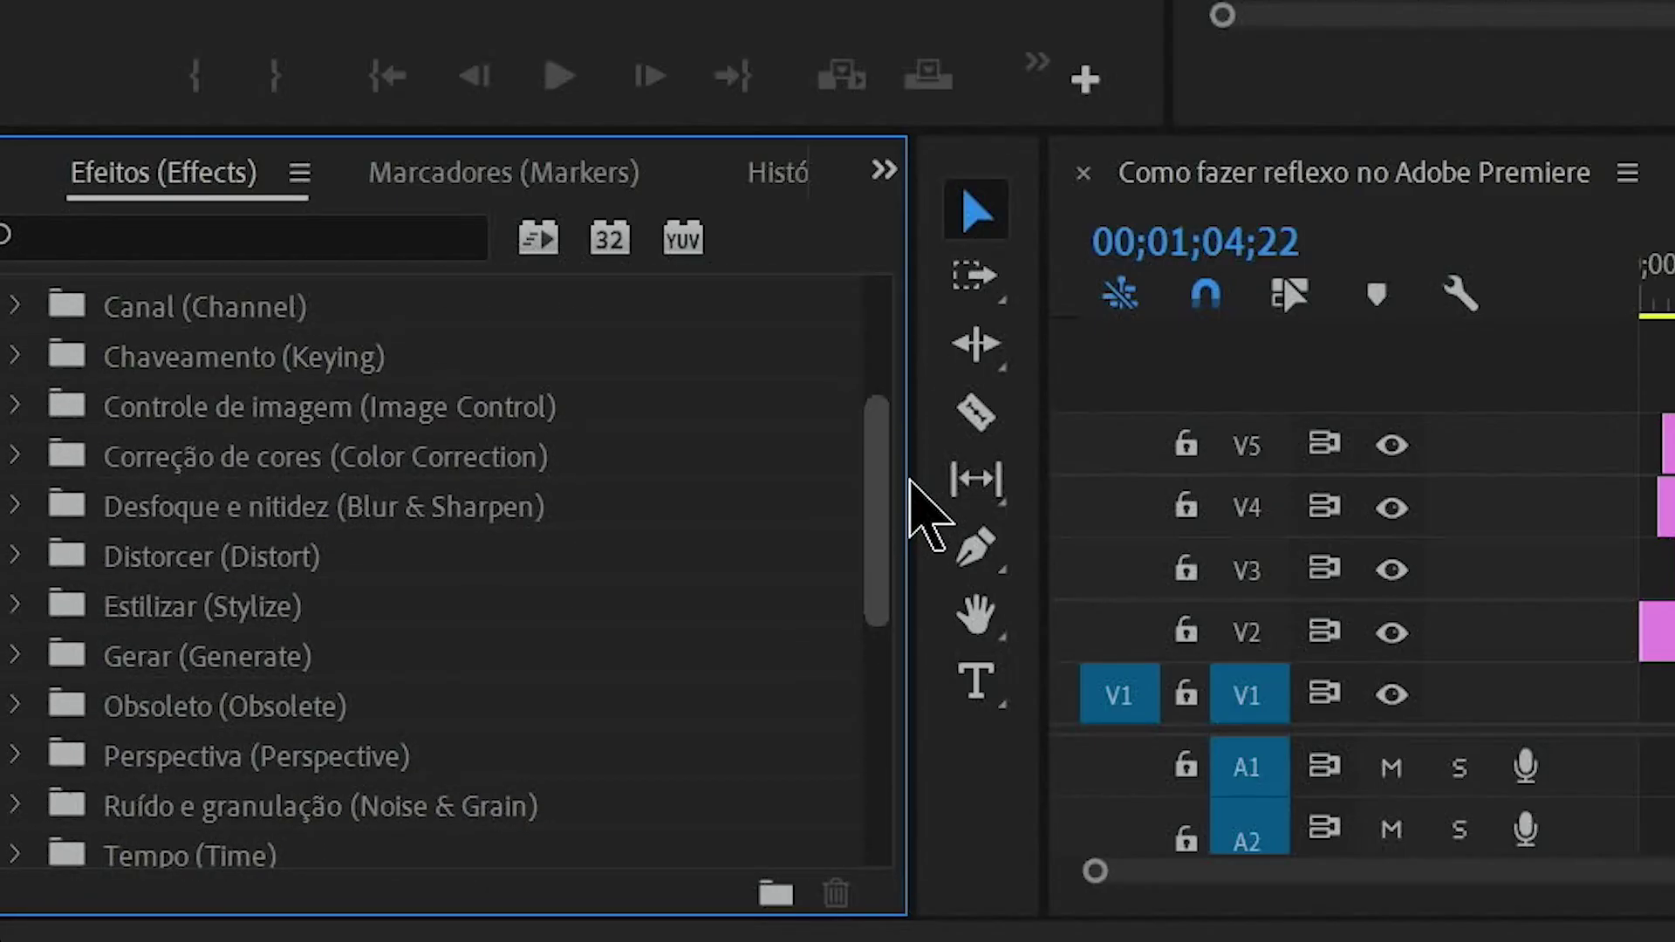
left_click(17, 559)
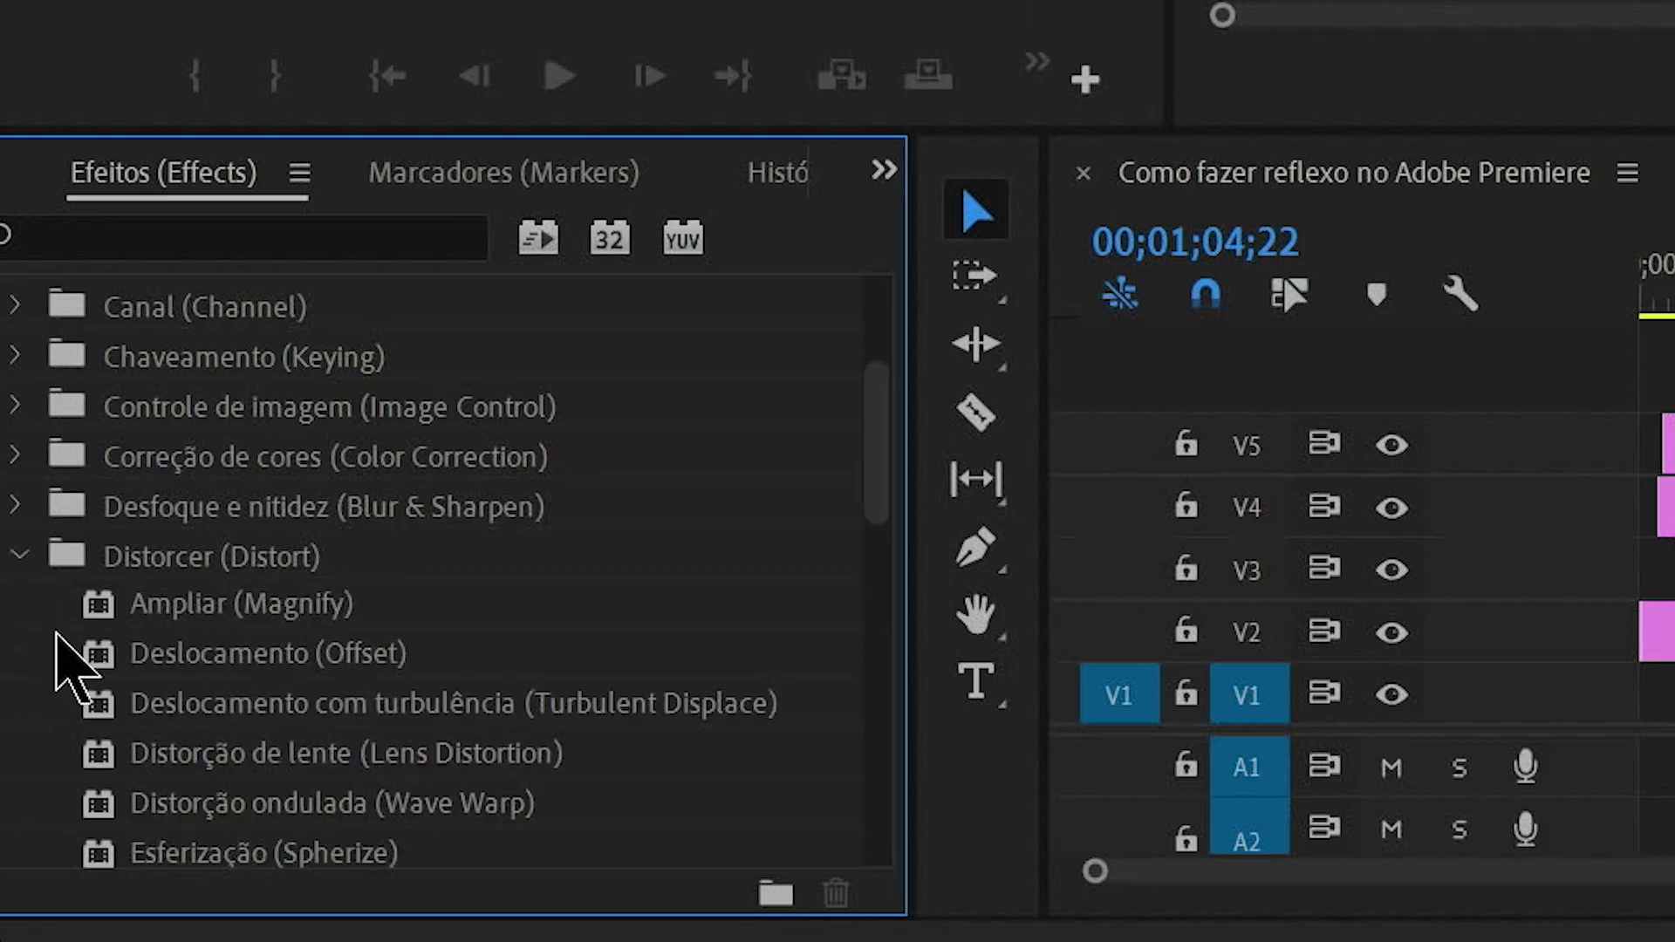
scroll(882, 515, "down", 1)
scroll(890, 530, "down", 2)
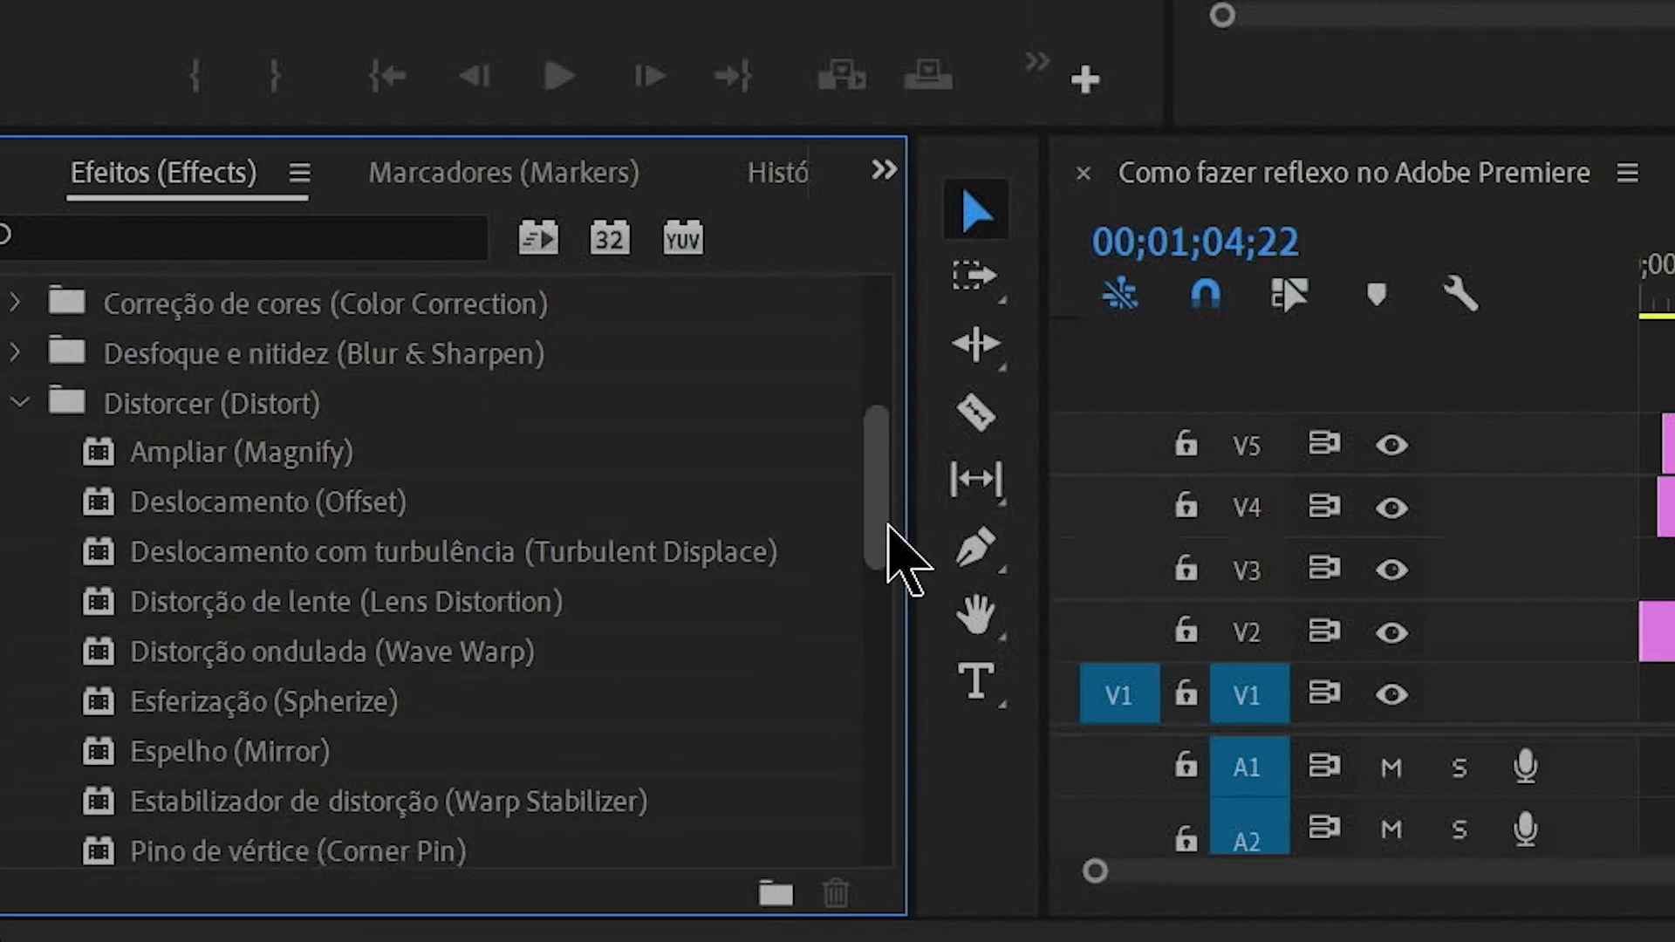
scroll(892, 528, "up", 1)
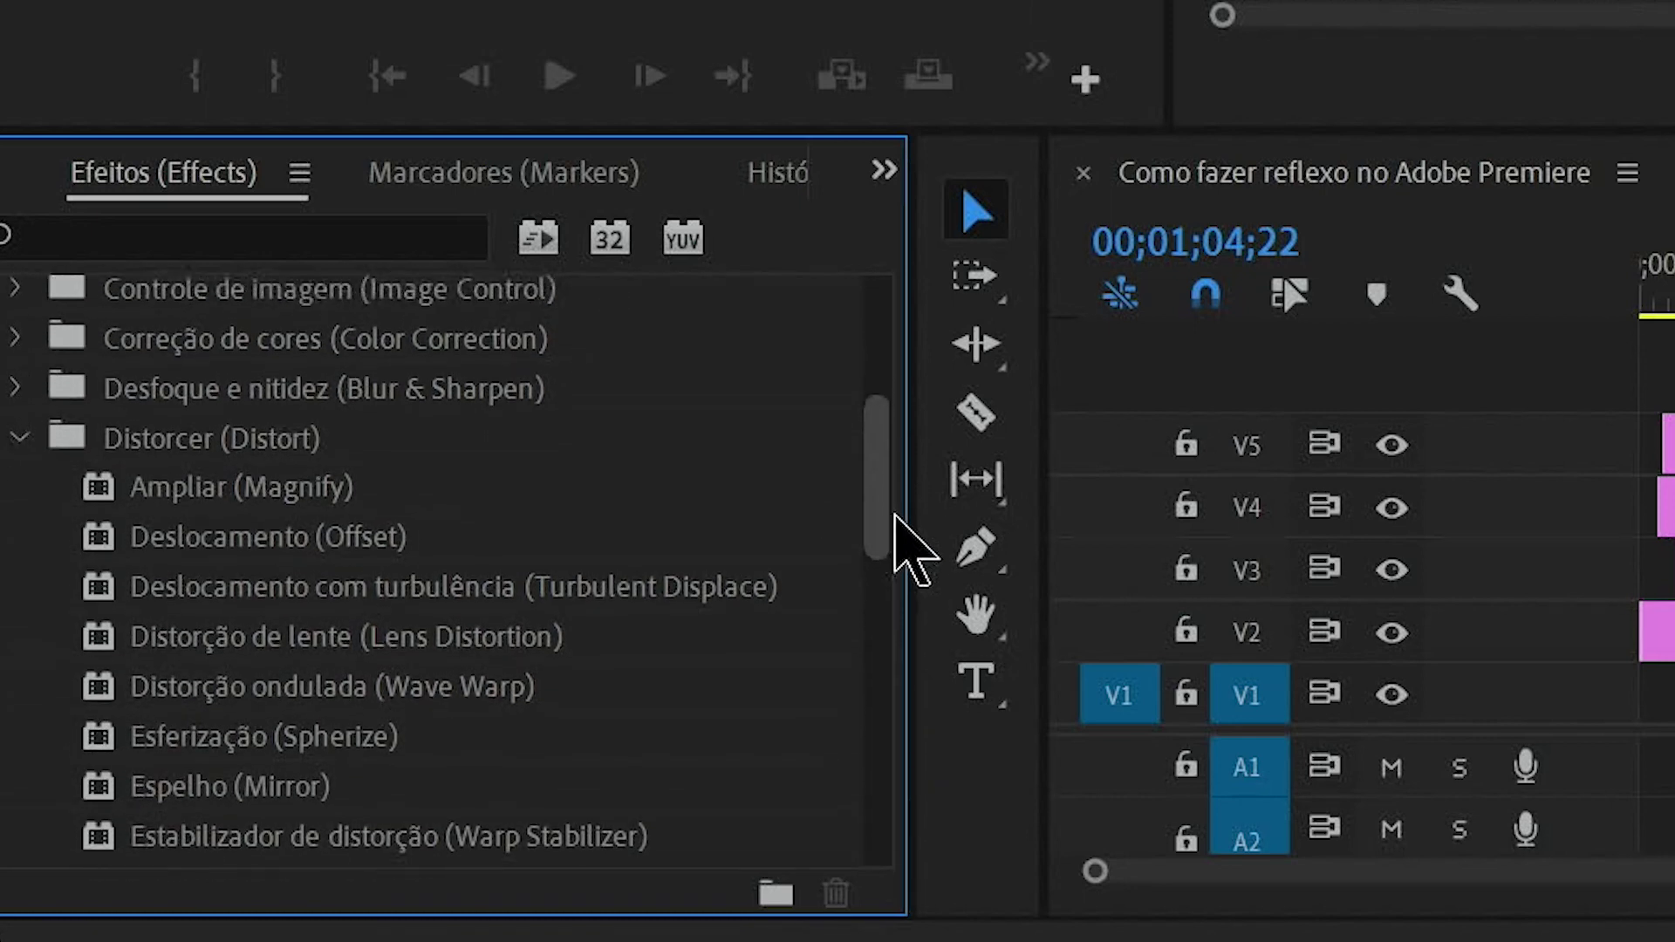
scroll(895, 536, "down", 3)
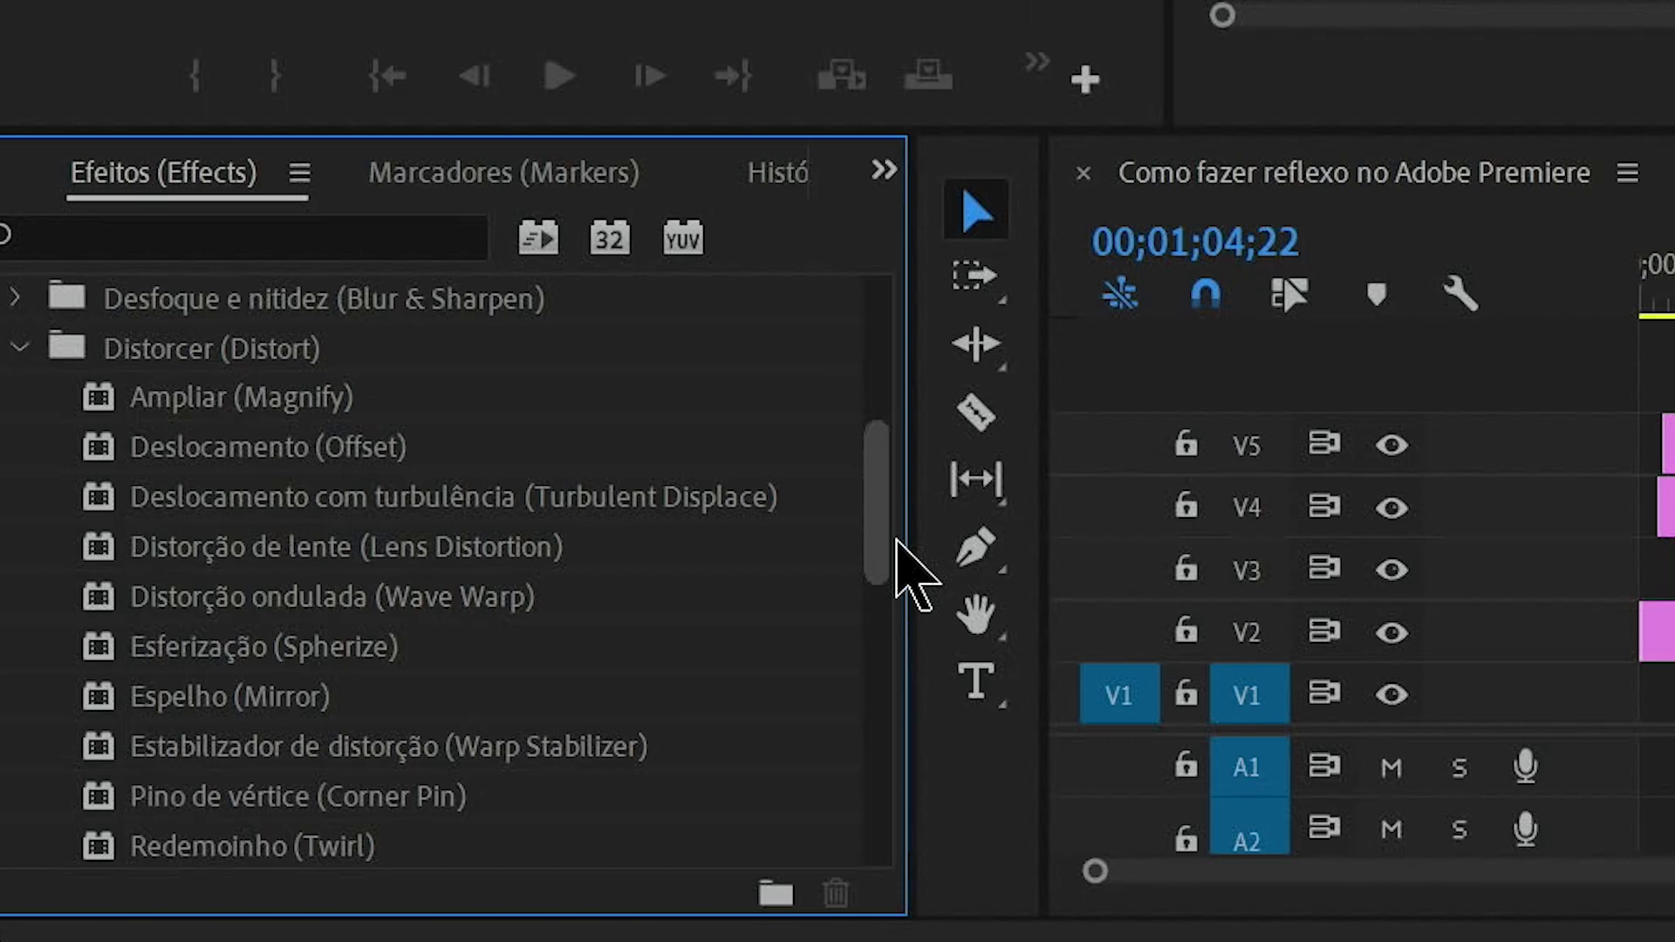
scroll(899, 567, "down", 1)
scroll(898, 571, "down", 1)
scroll(611, 593, "up", 1)
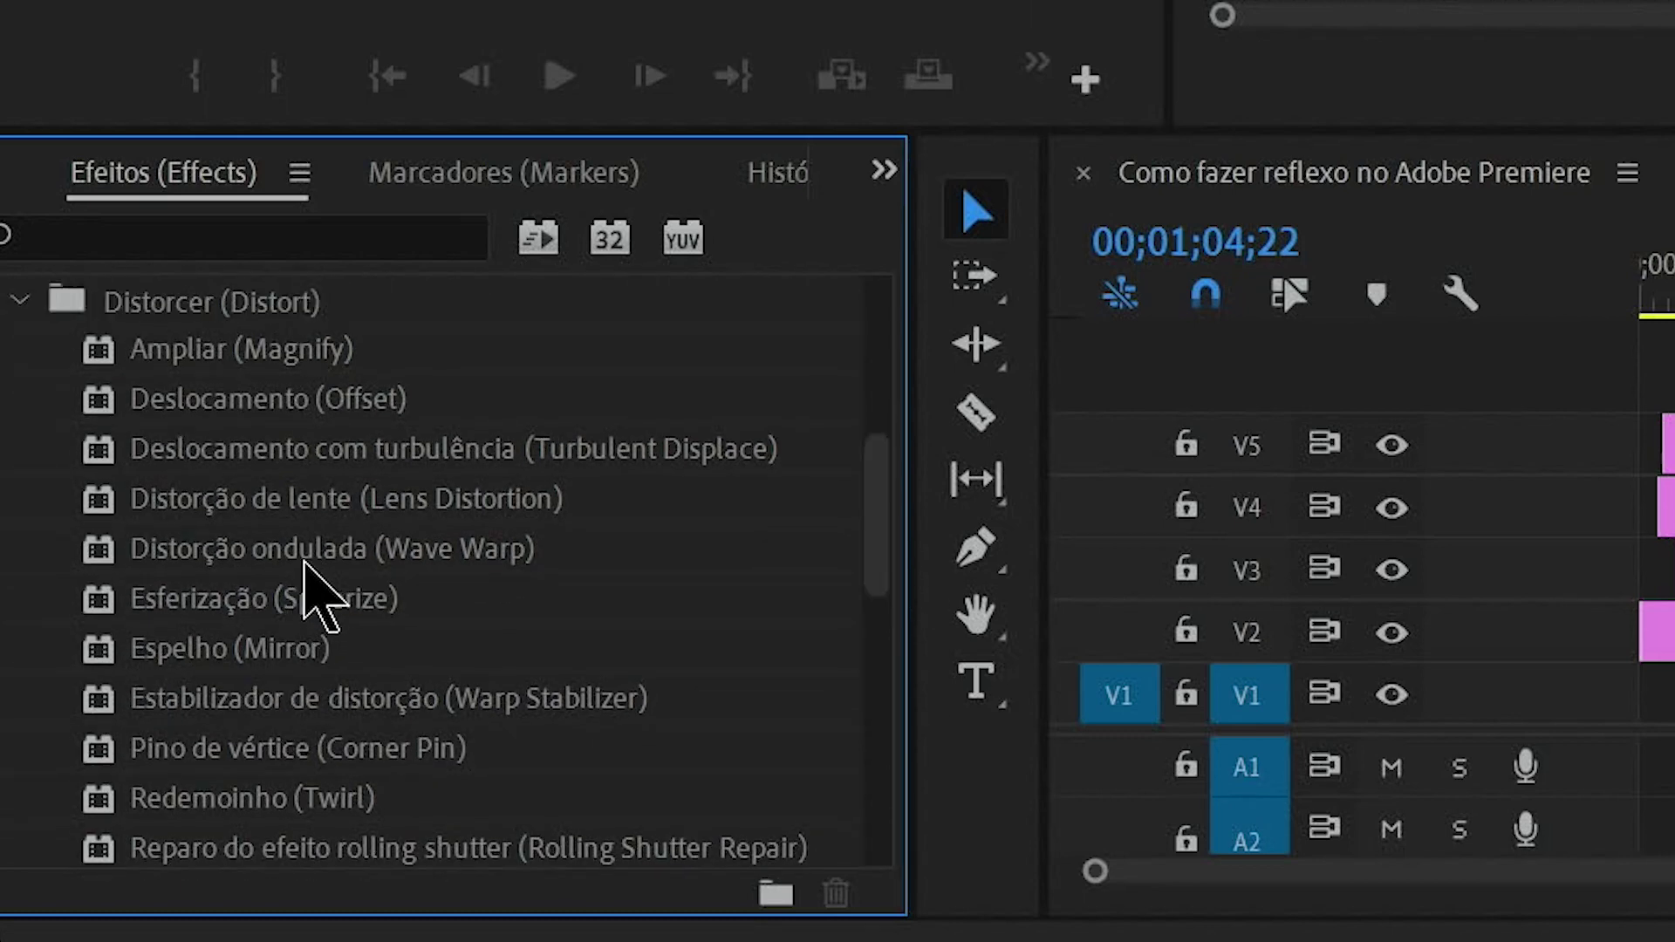
left_click(304, 563)
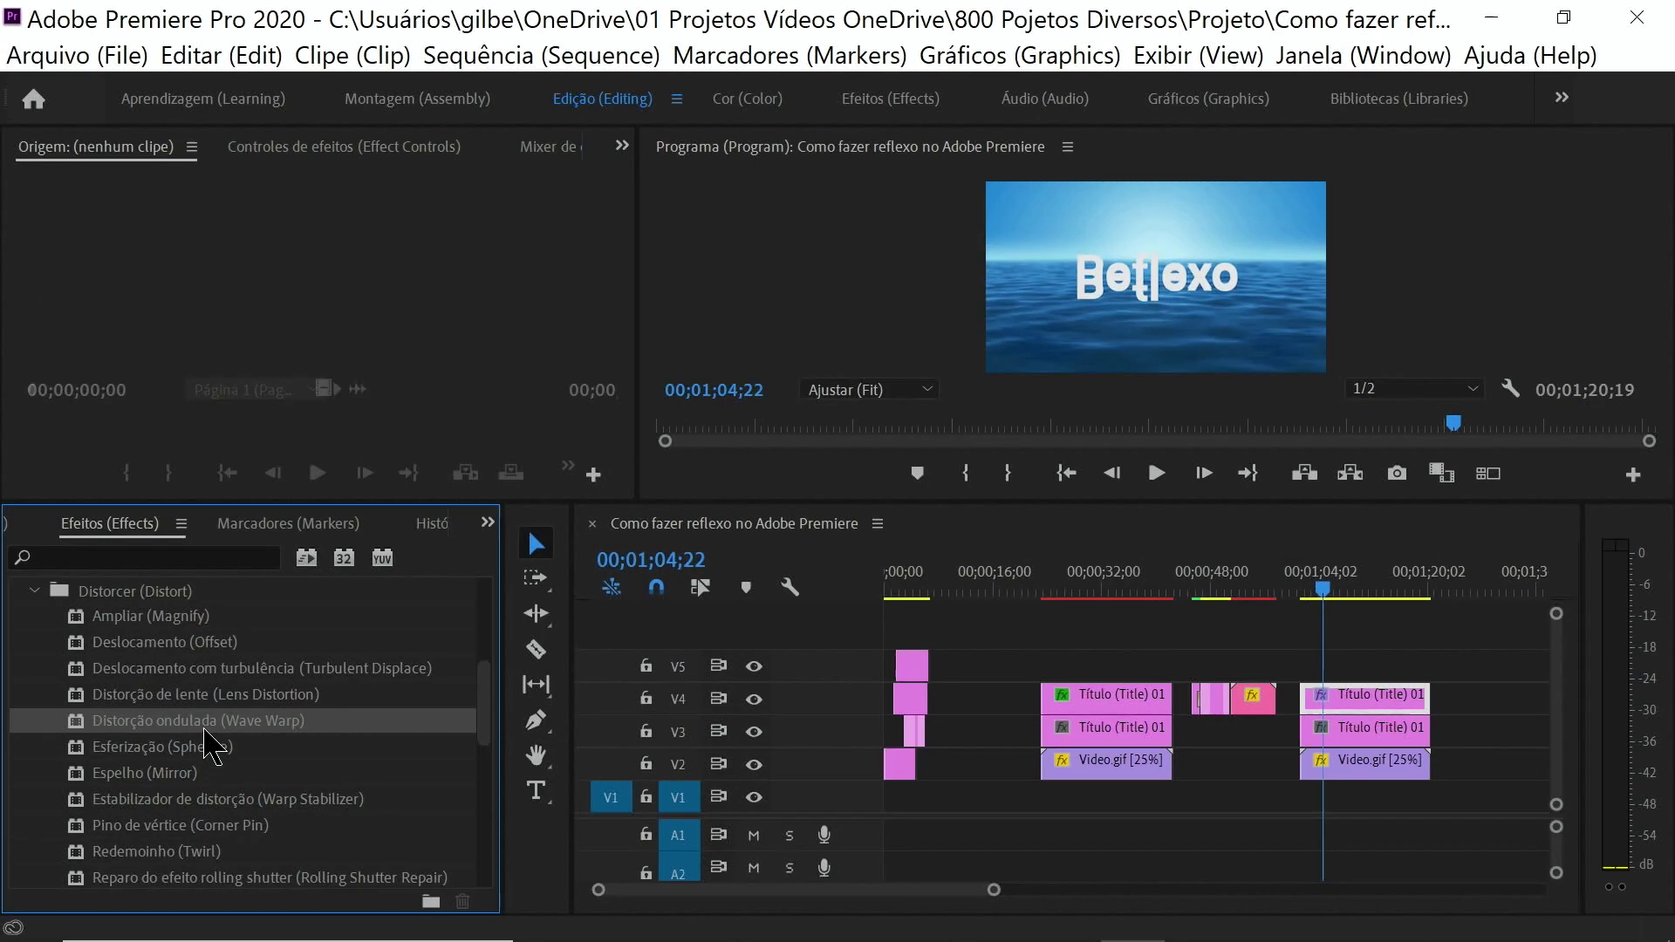
left_click_drag(206, 731, 1396, 711)
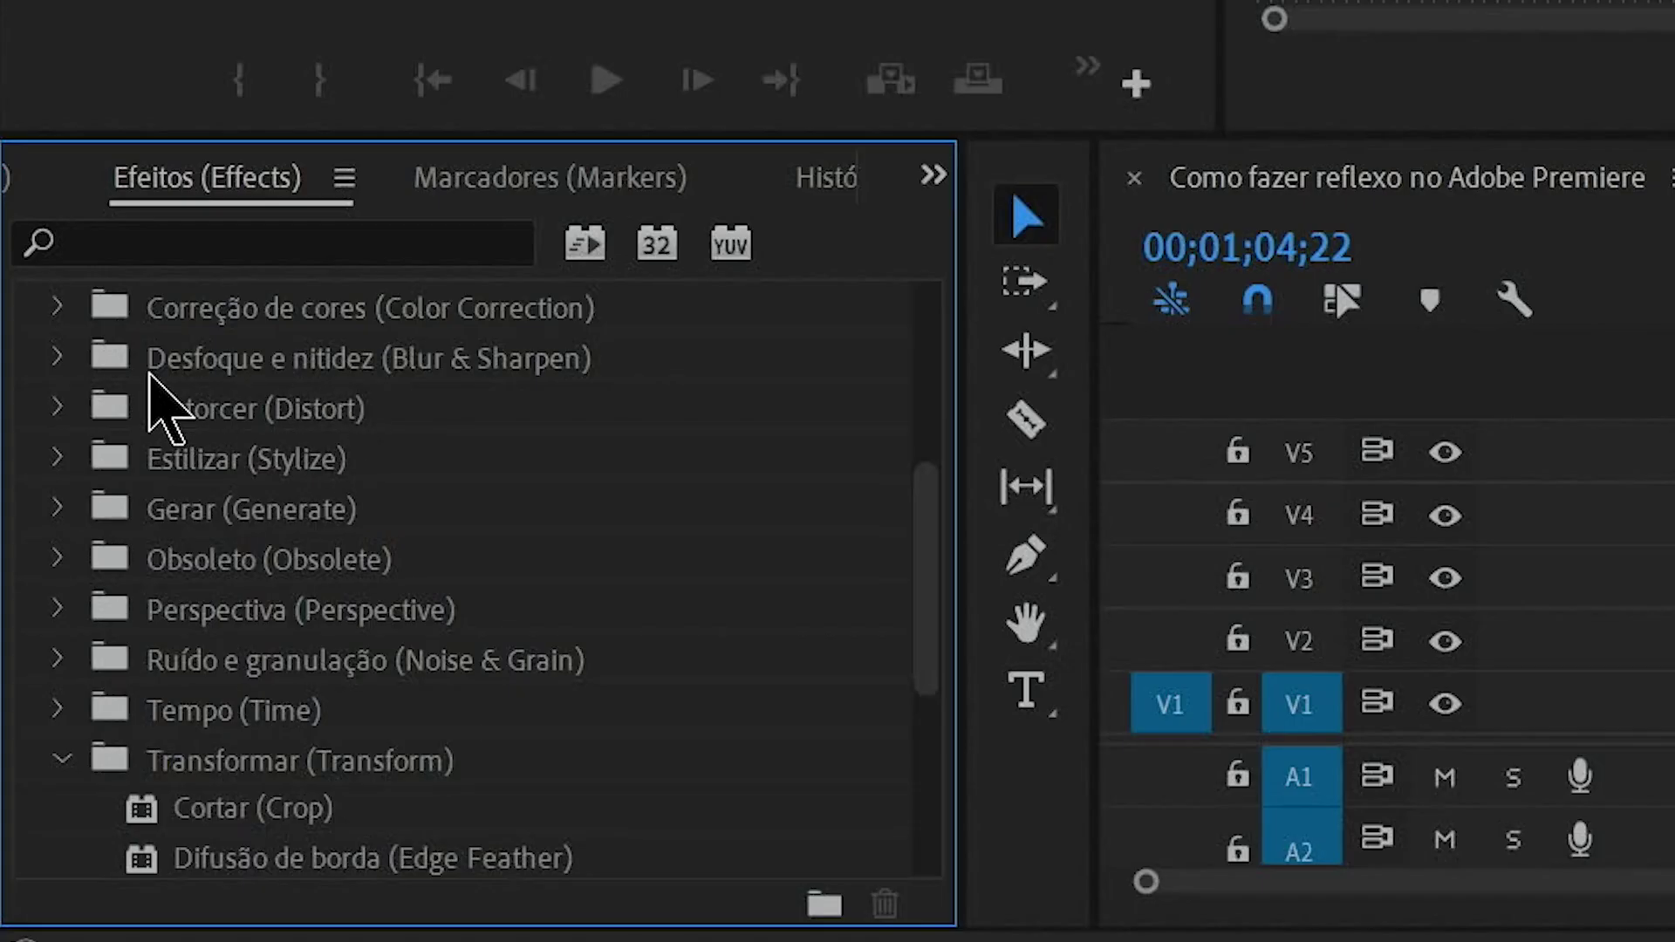
Drop Blur & Sharpen > Gaussian Blur onto the V4 reflection title.
left_click(88, 365)
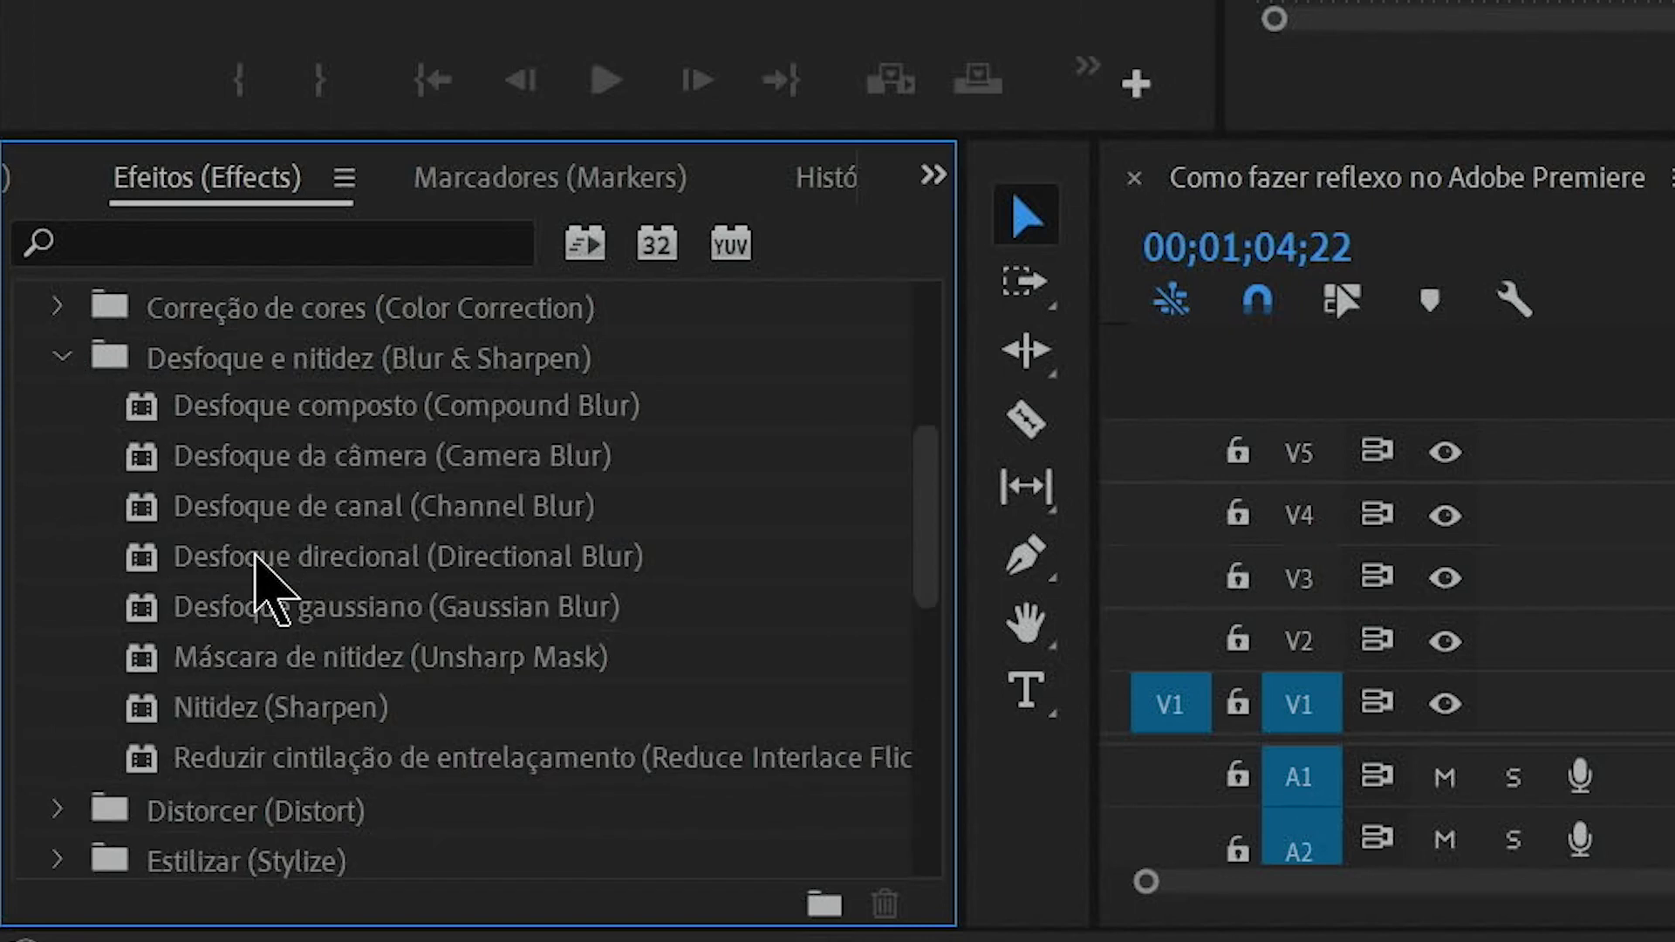
left_click(371, 611)
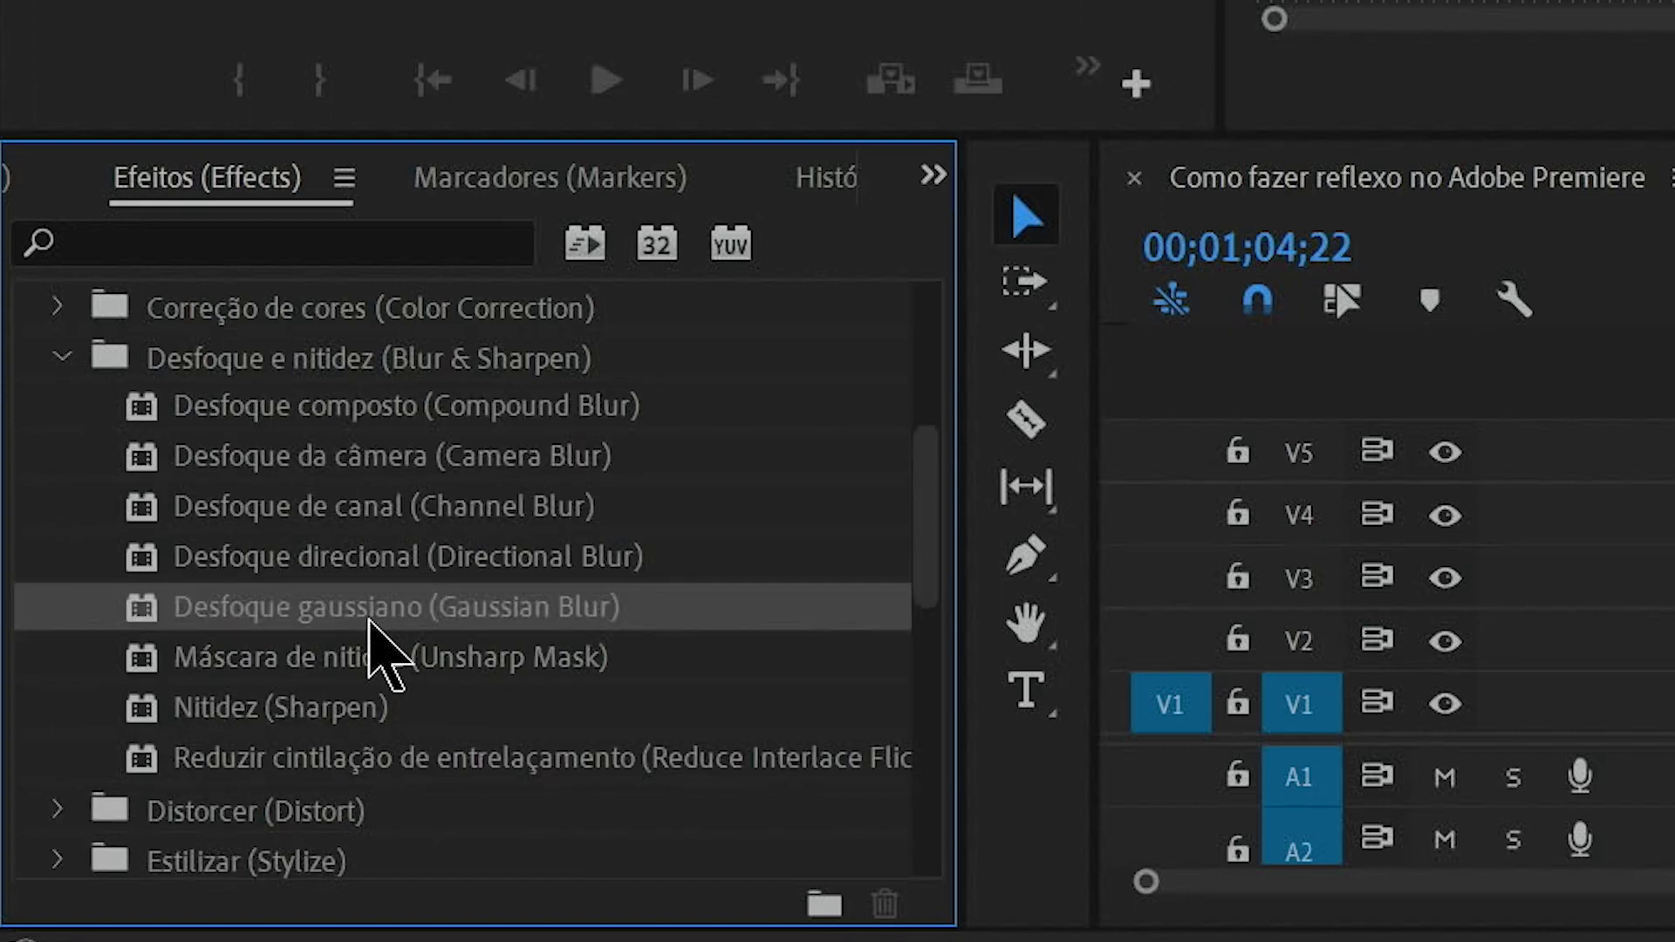
left_click_drag(371, 610, 1368, 696)
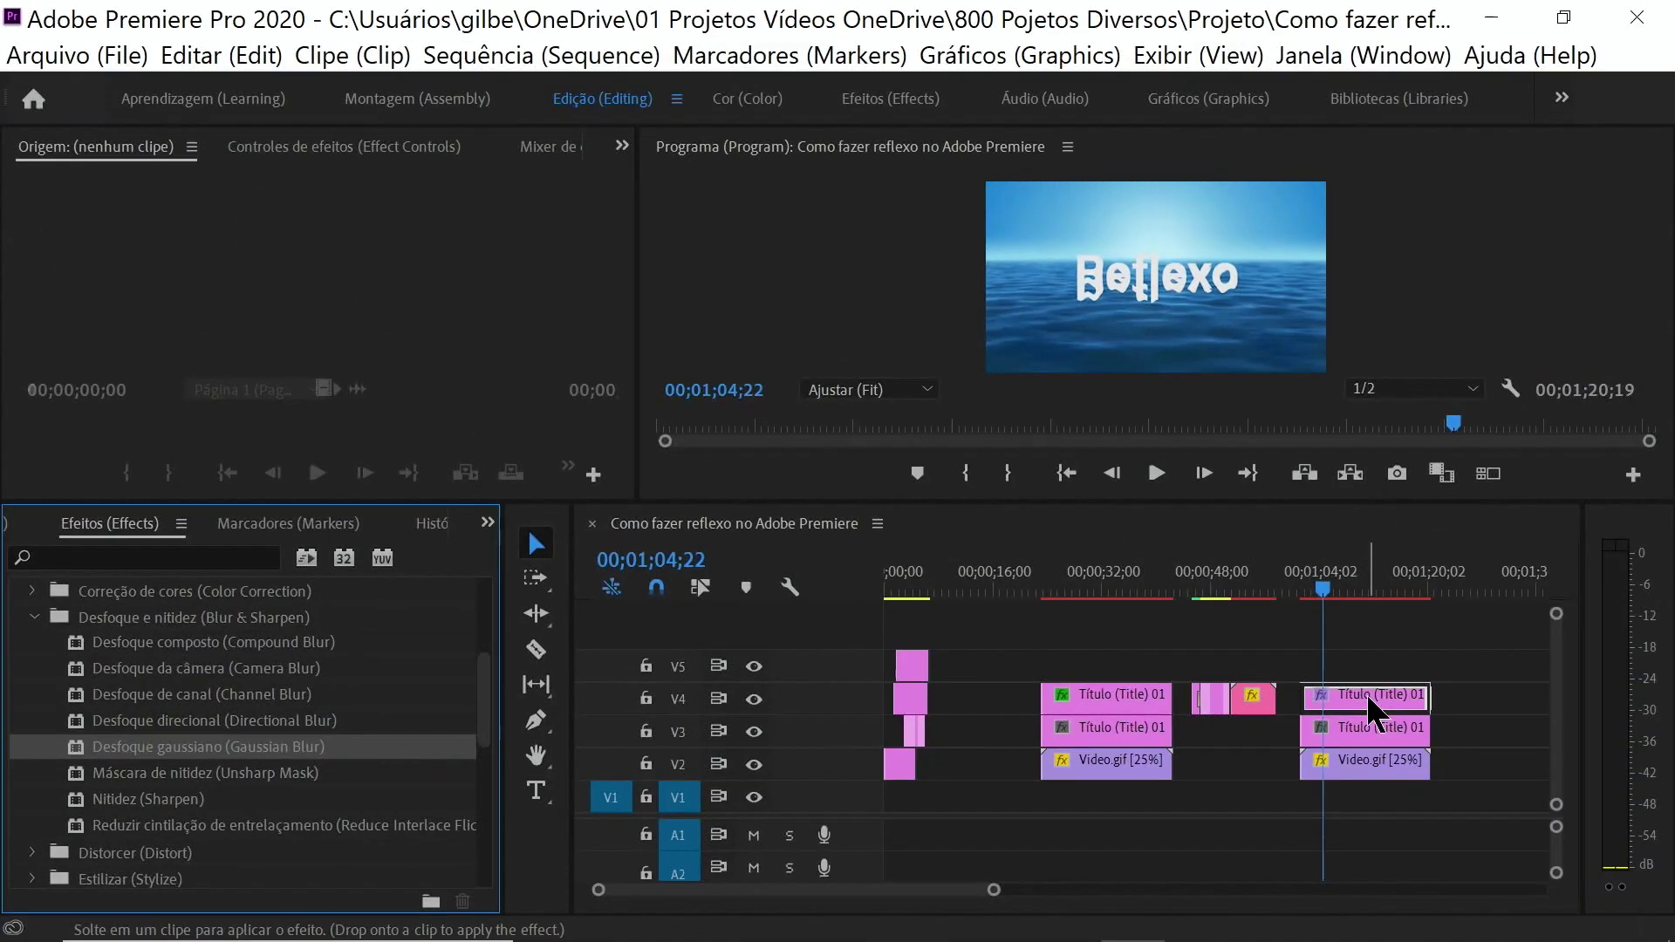
left_click_drag(1367, 695, 1368, 698)
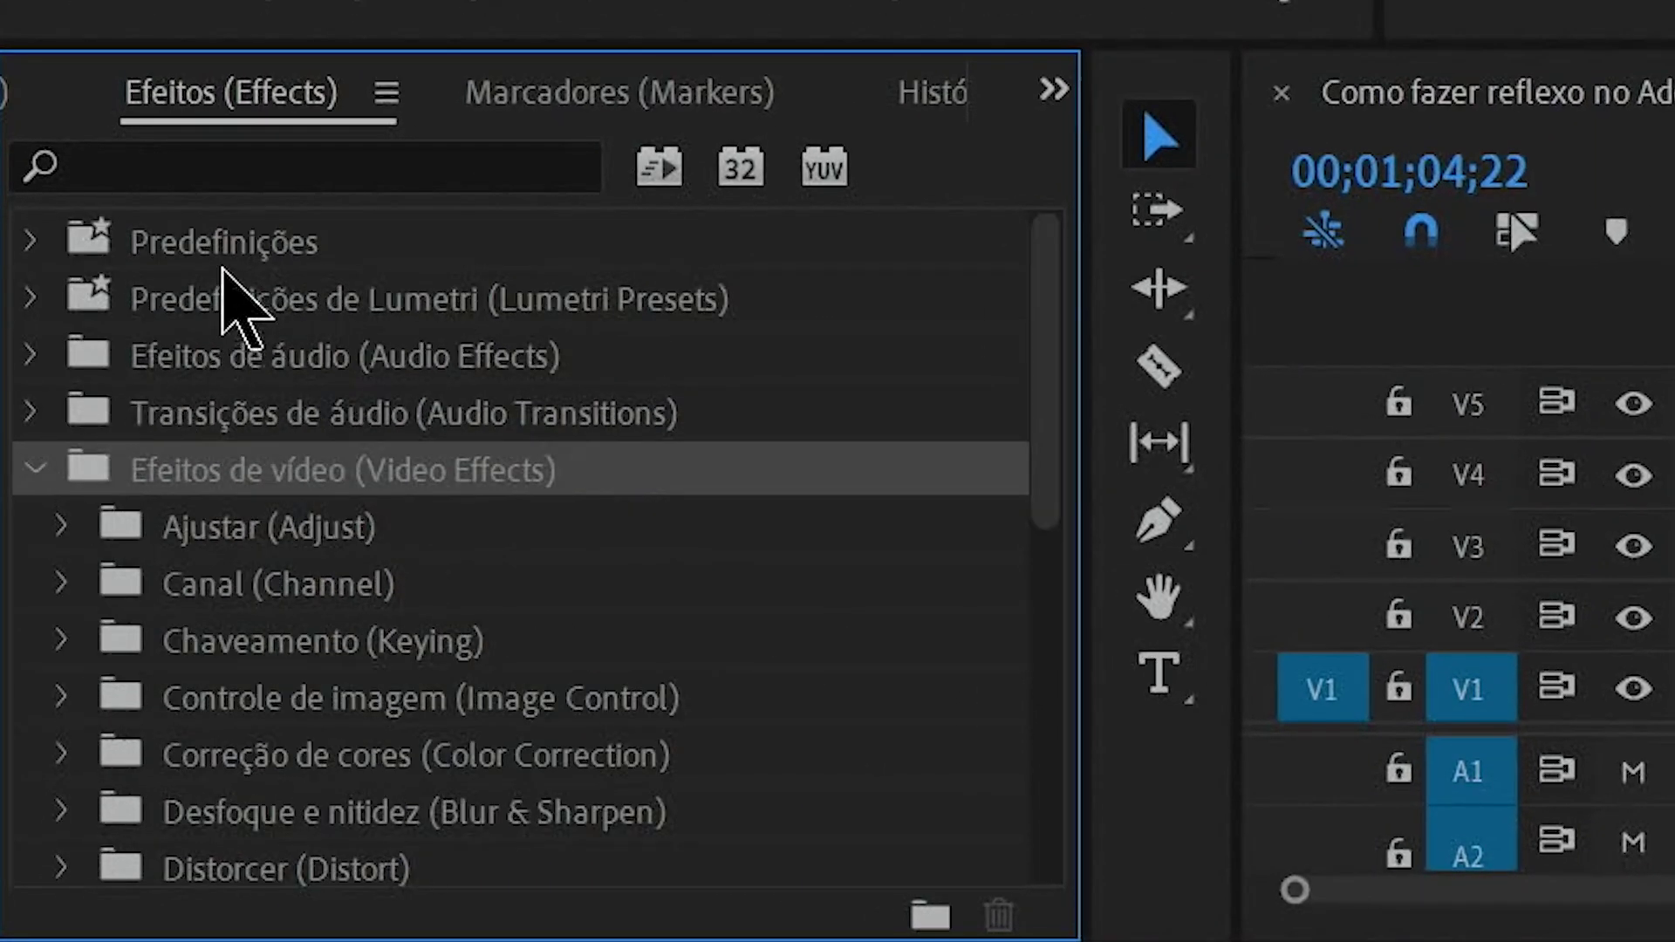
Search '3d', apply 3D básico to the V4 title copy, and switch to the Efeitos workspace.
left_click(229, 166)
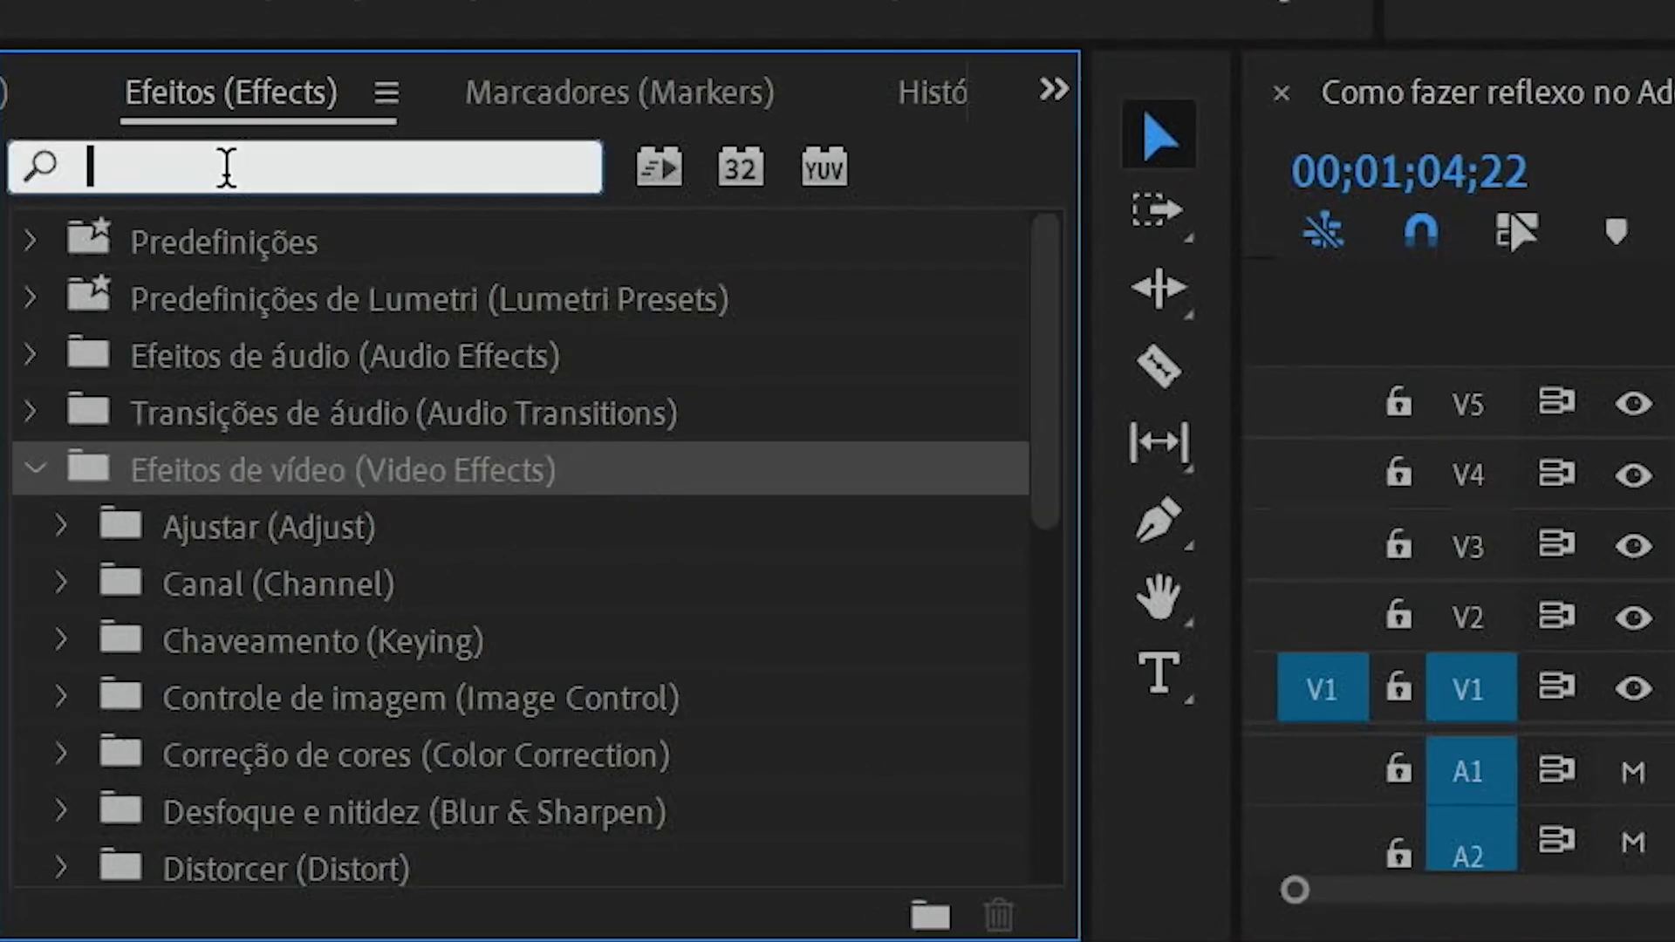
type("3d")
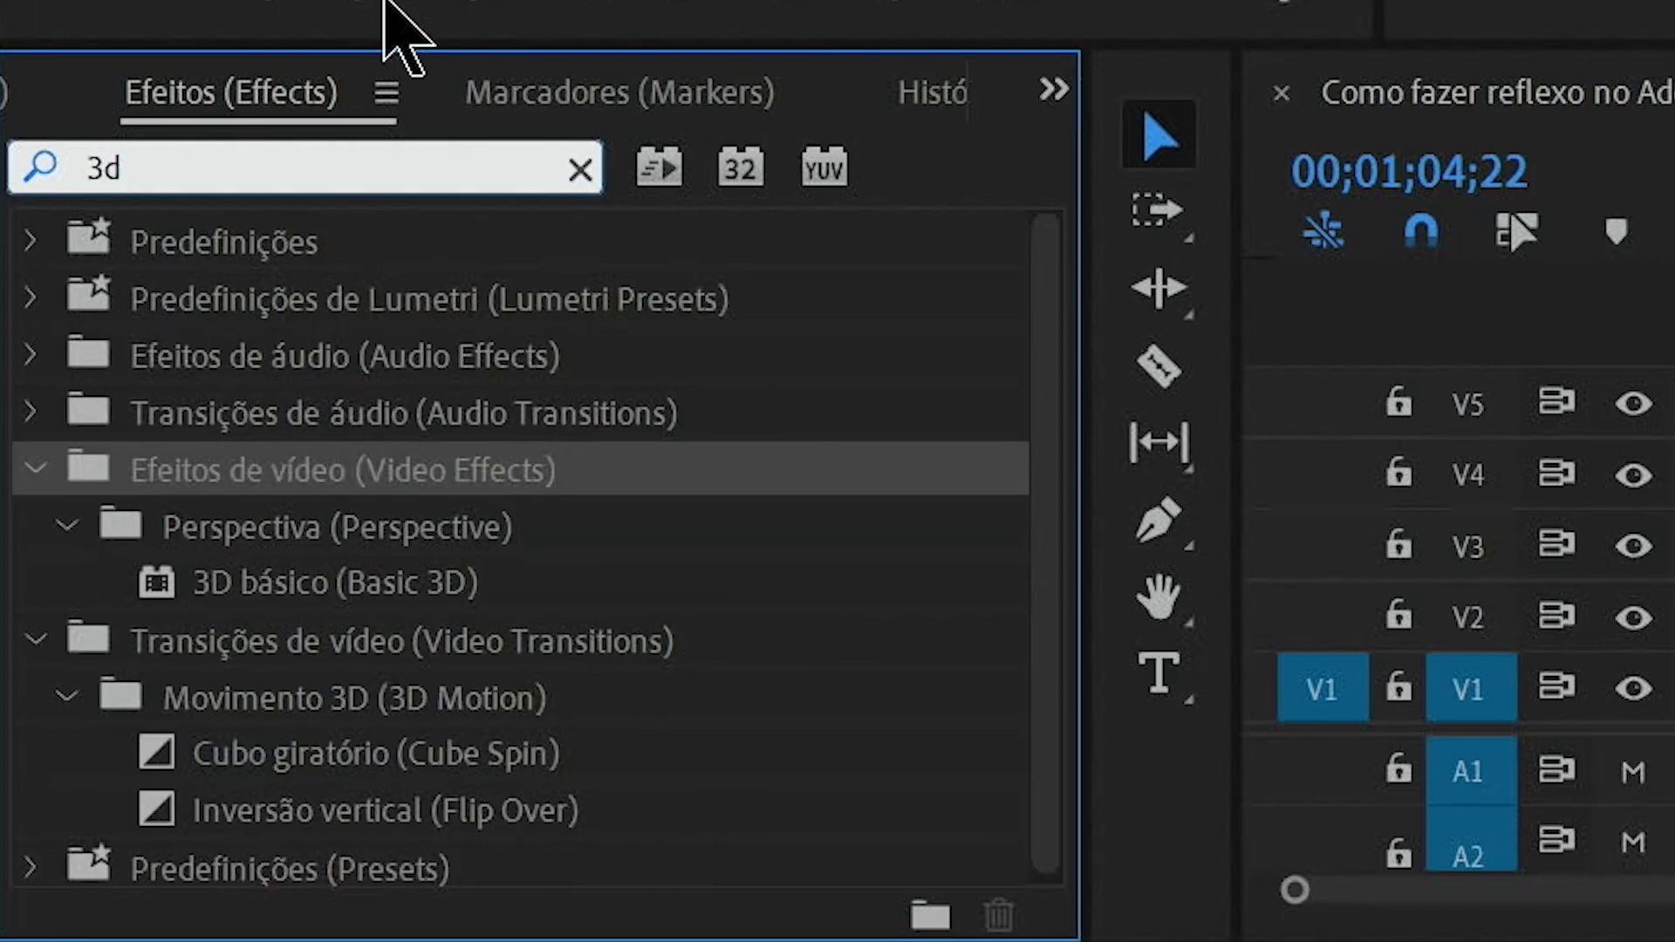
left_click(399, 589)
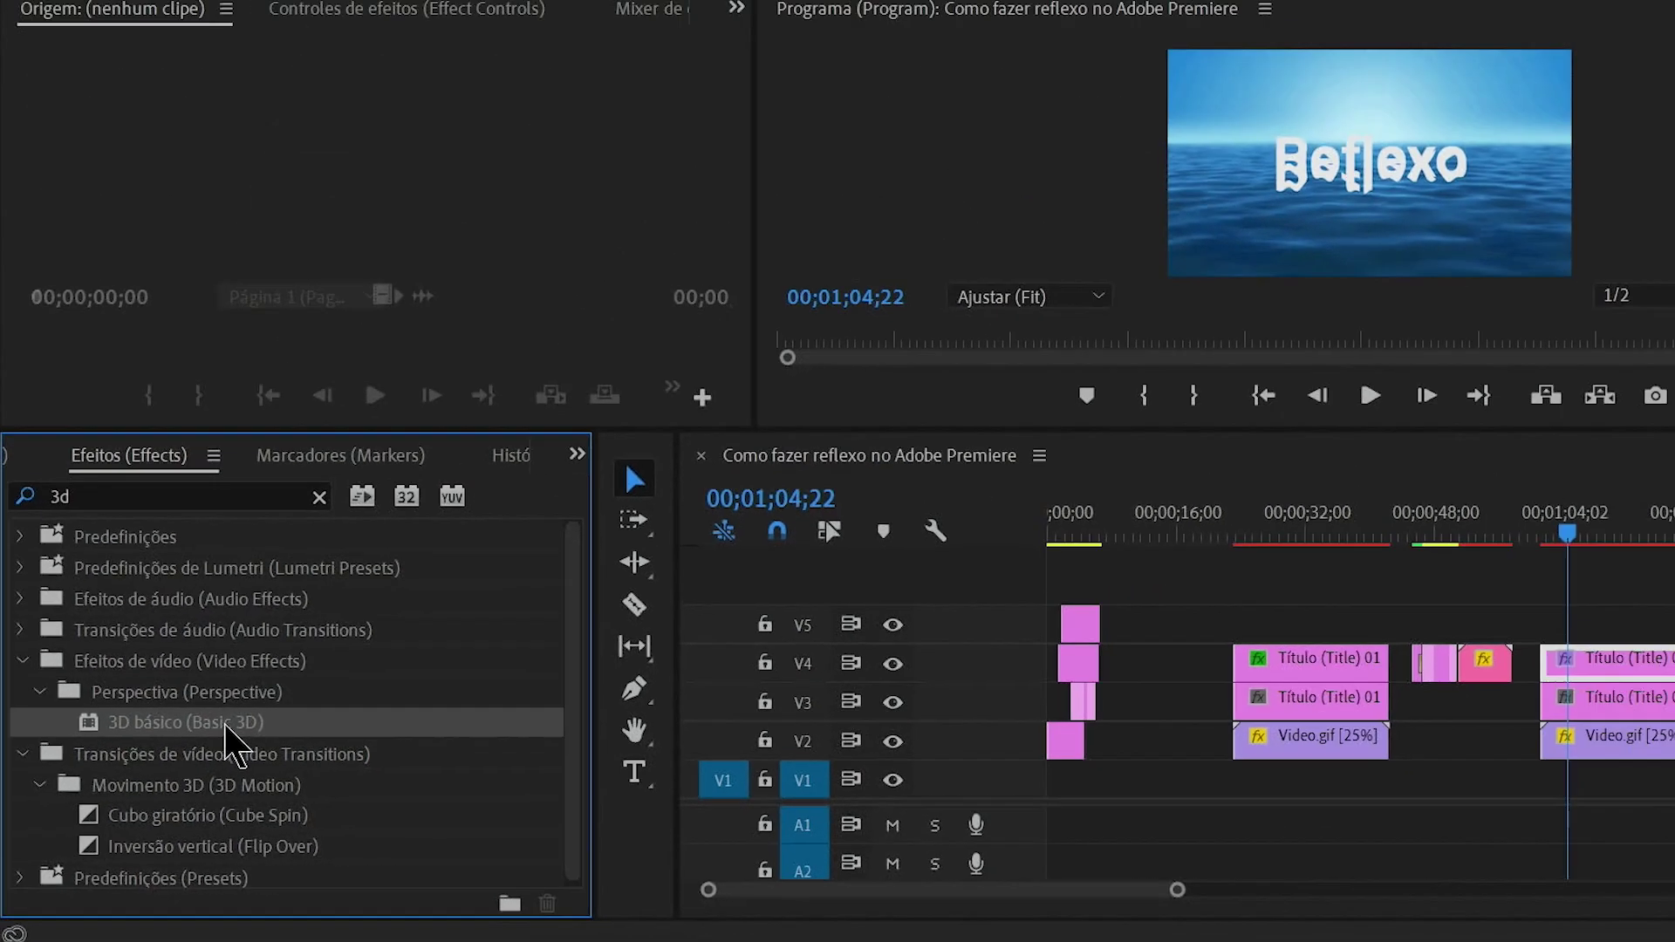
mouse_move(397, 586)
left_mouse_down()
mouse_move(1298, 717)
mouse_move(1337, 696)
left_mouse_up()
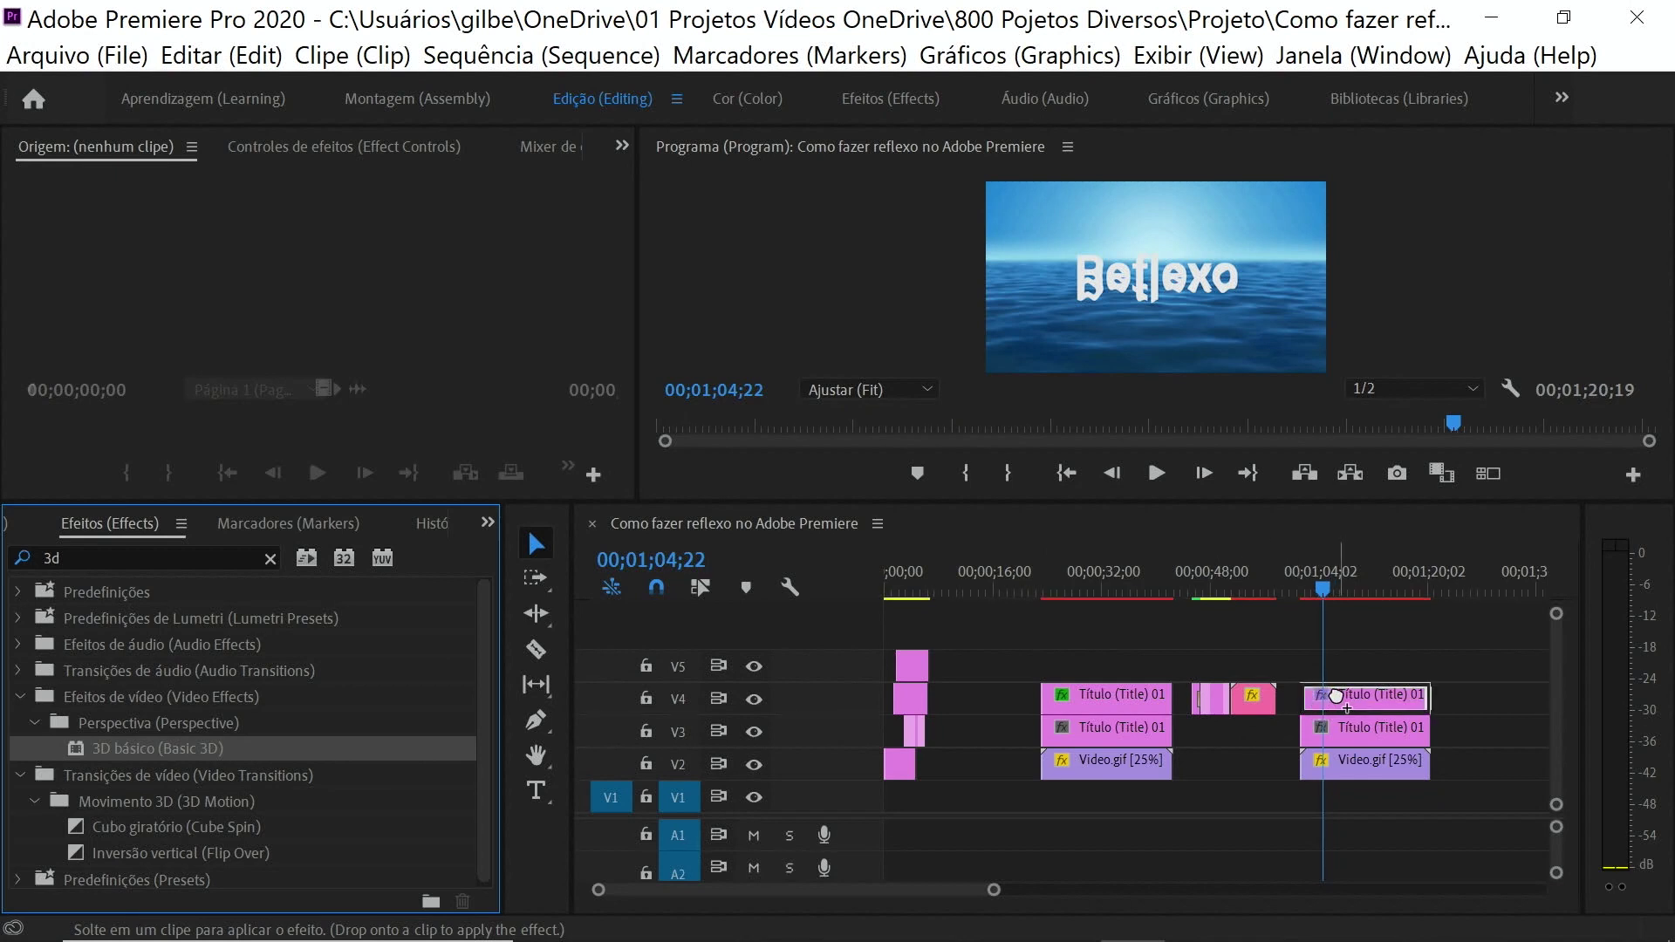
left_click_drag(1337, 695, 1341, 694)
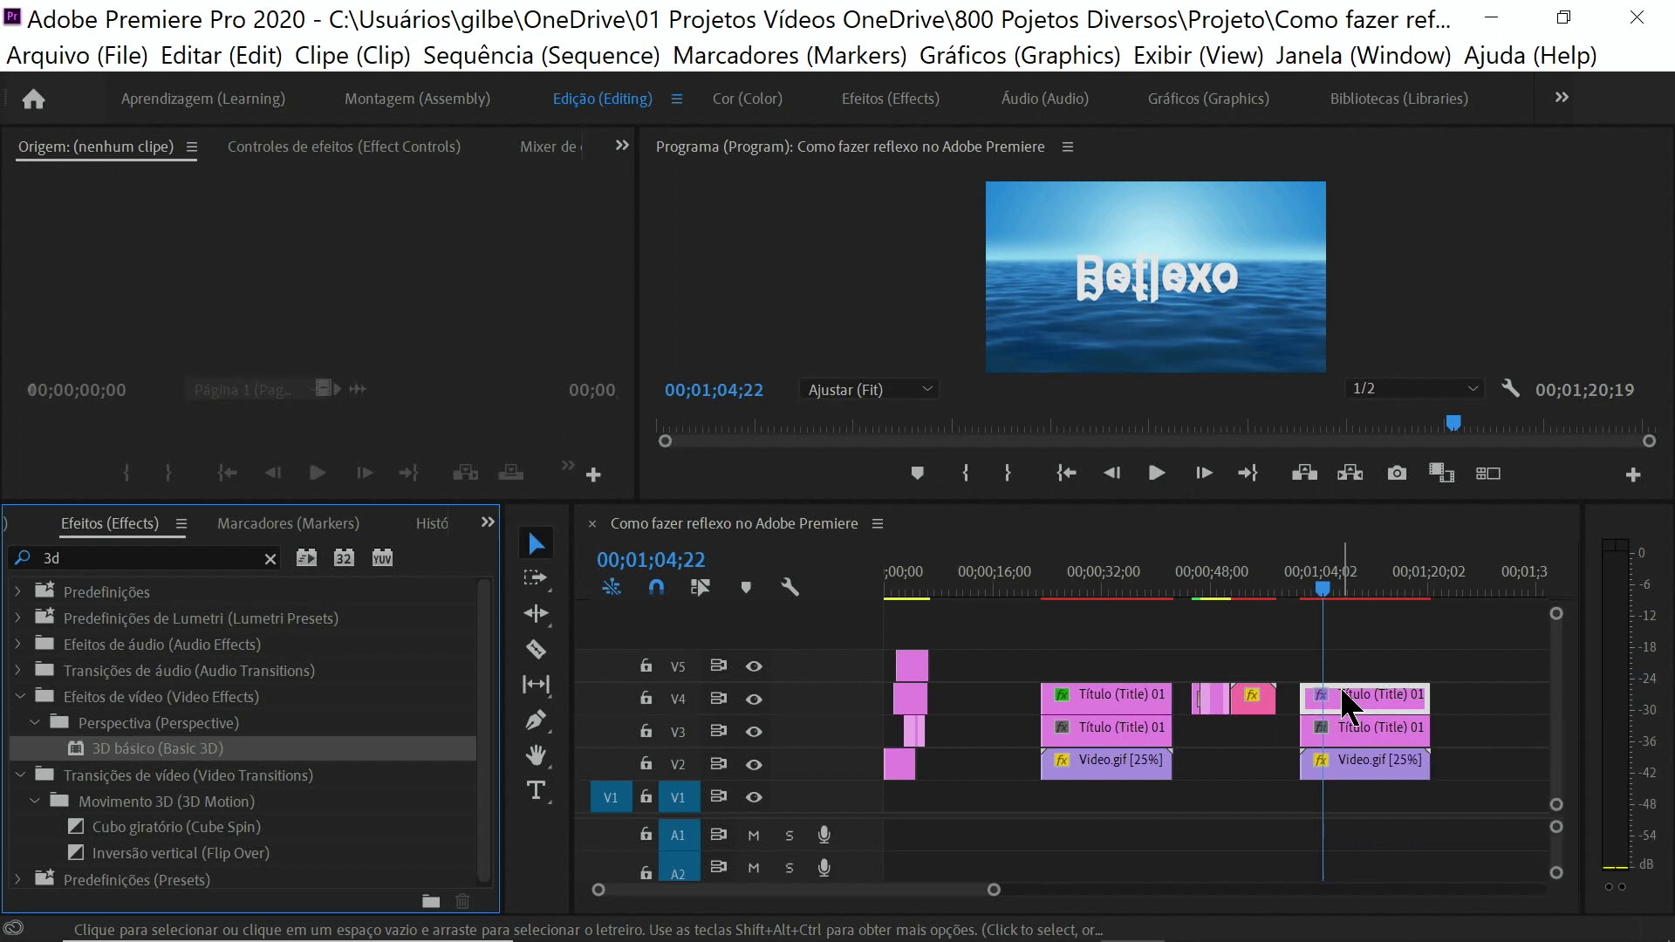
left_click(1365, 693)
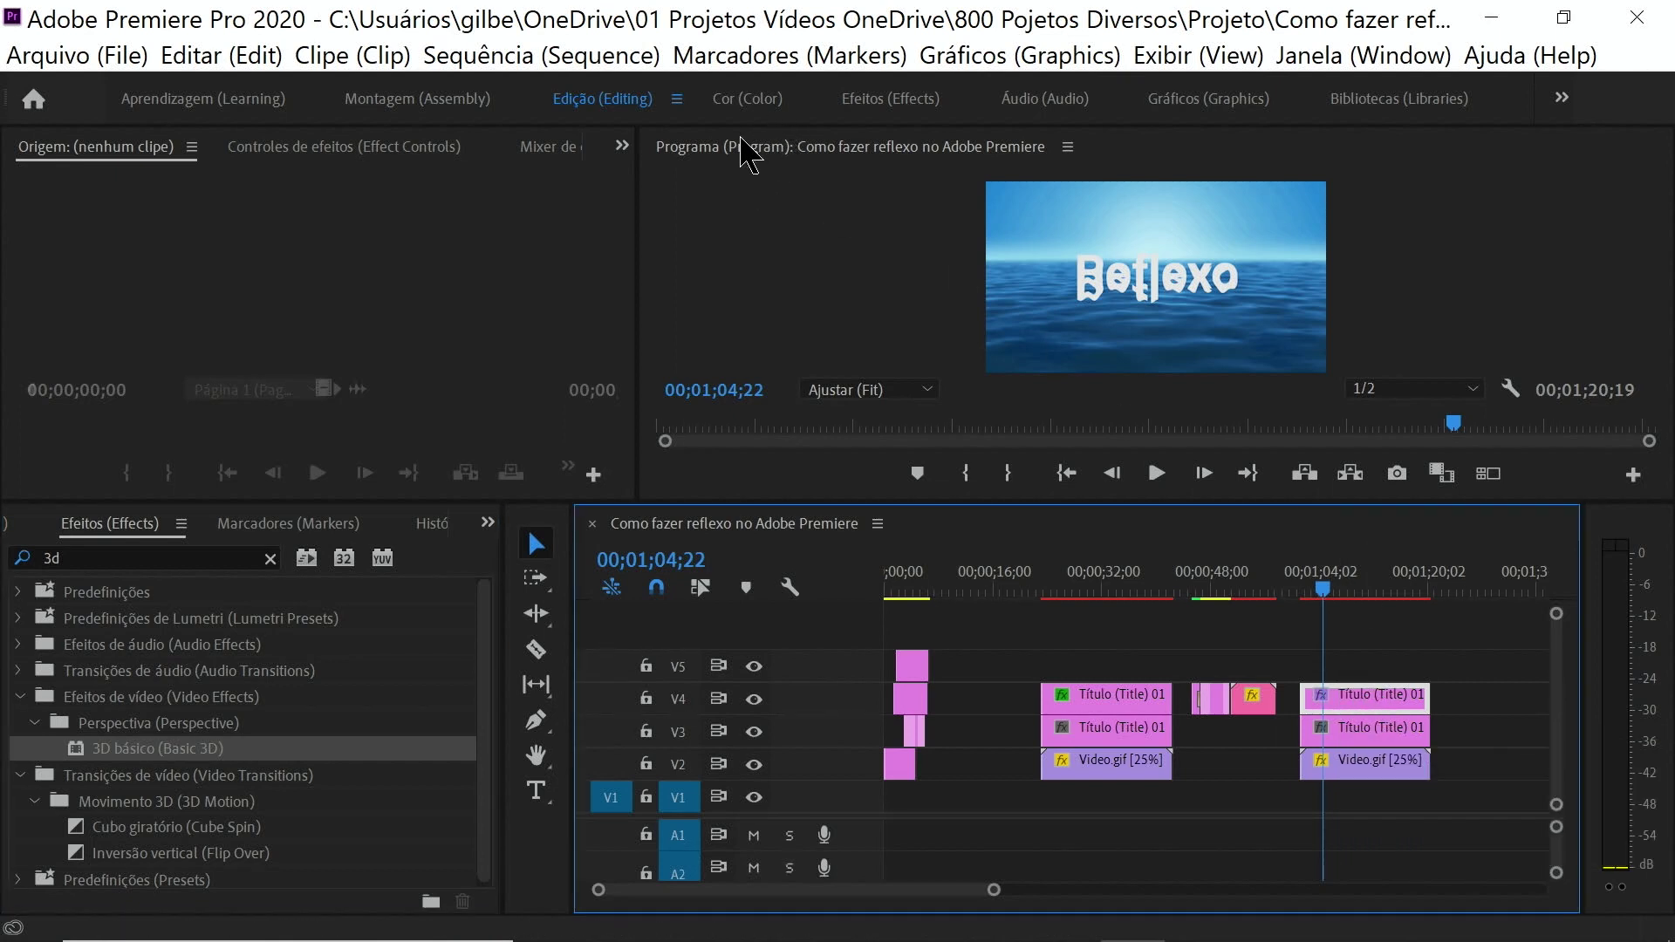
left_click(898, 101)
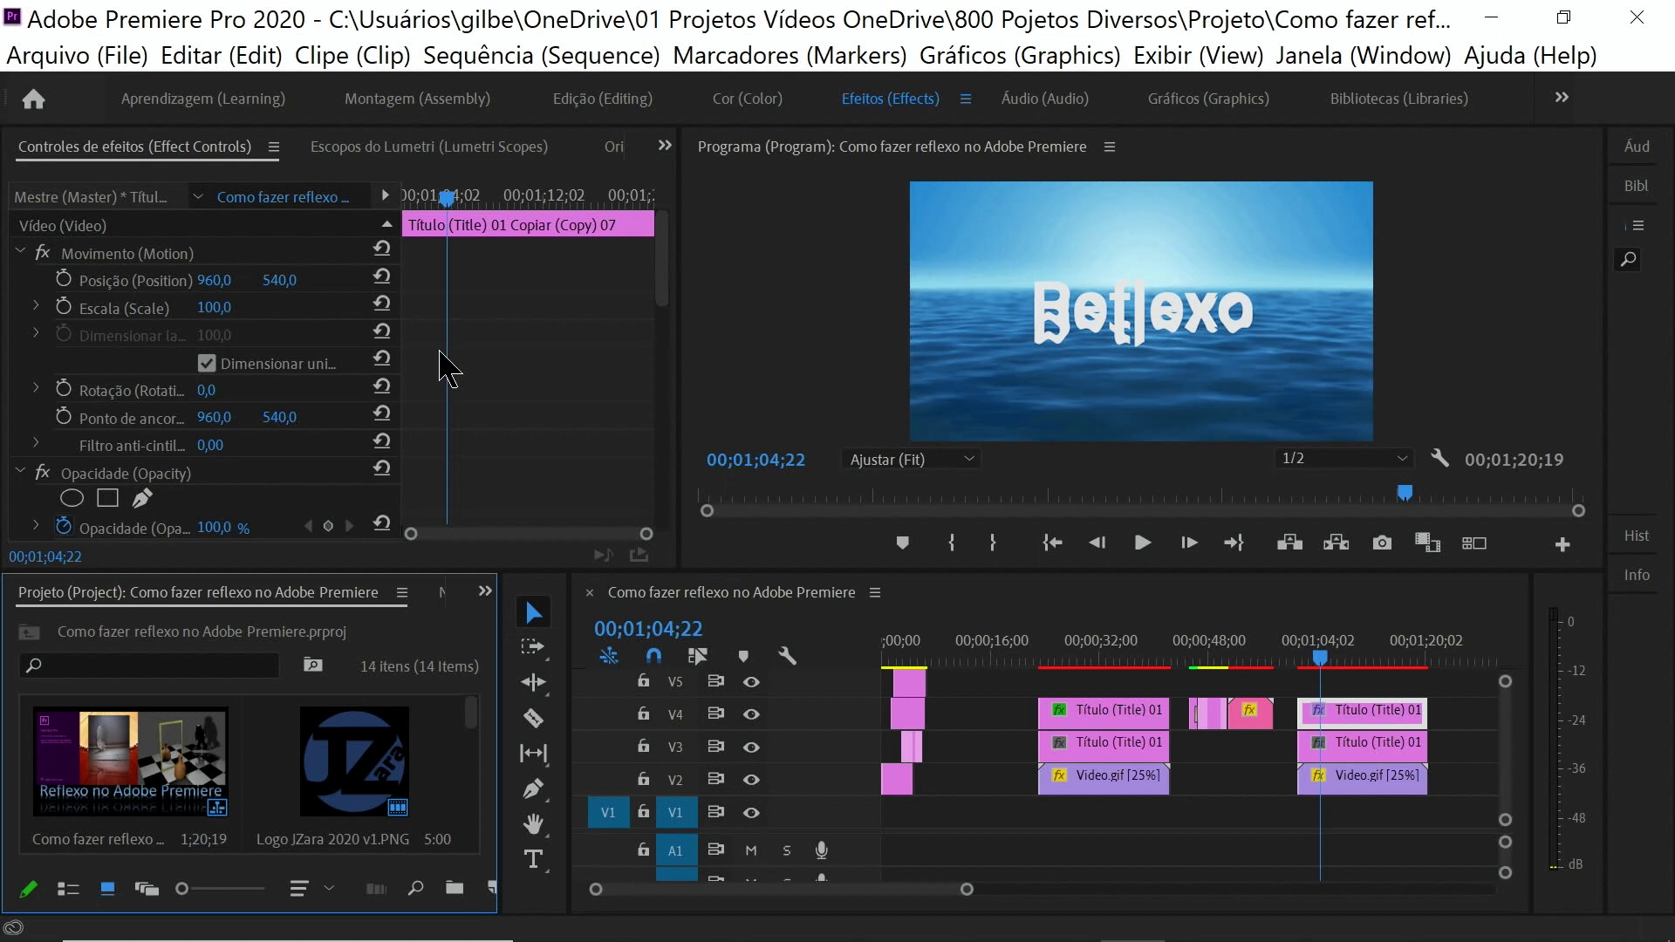
In the Legacy Titler, drag the reflection text upward so it sits beneath the title, then close it.
double_click(1374, 703)
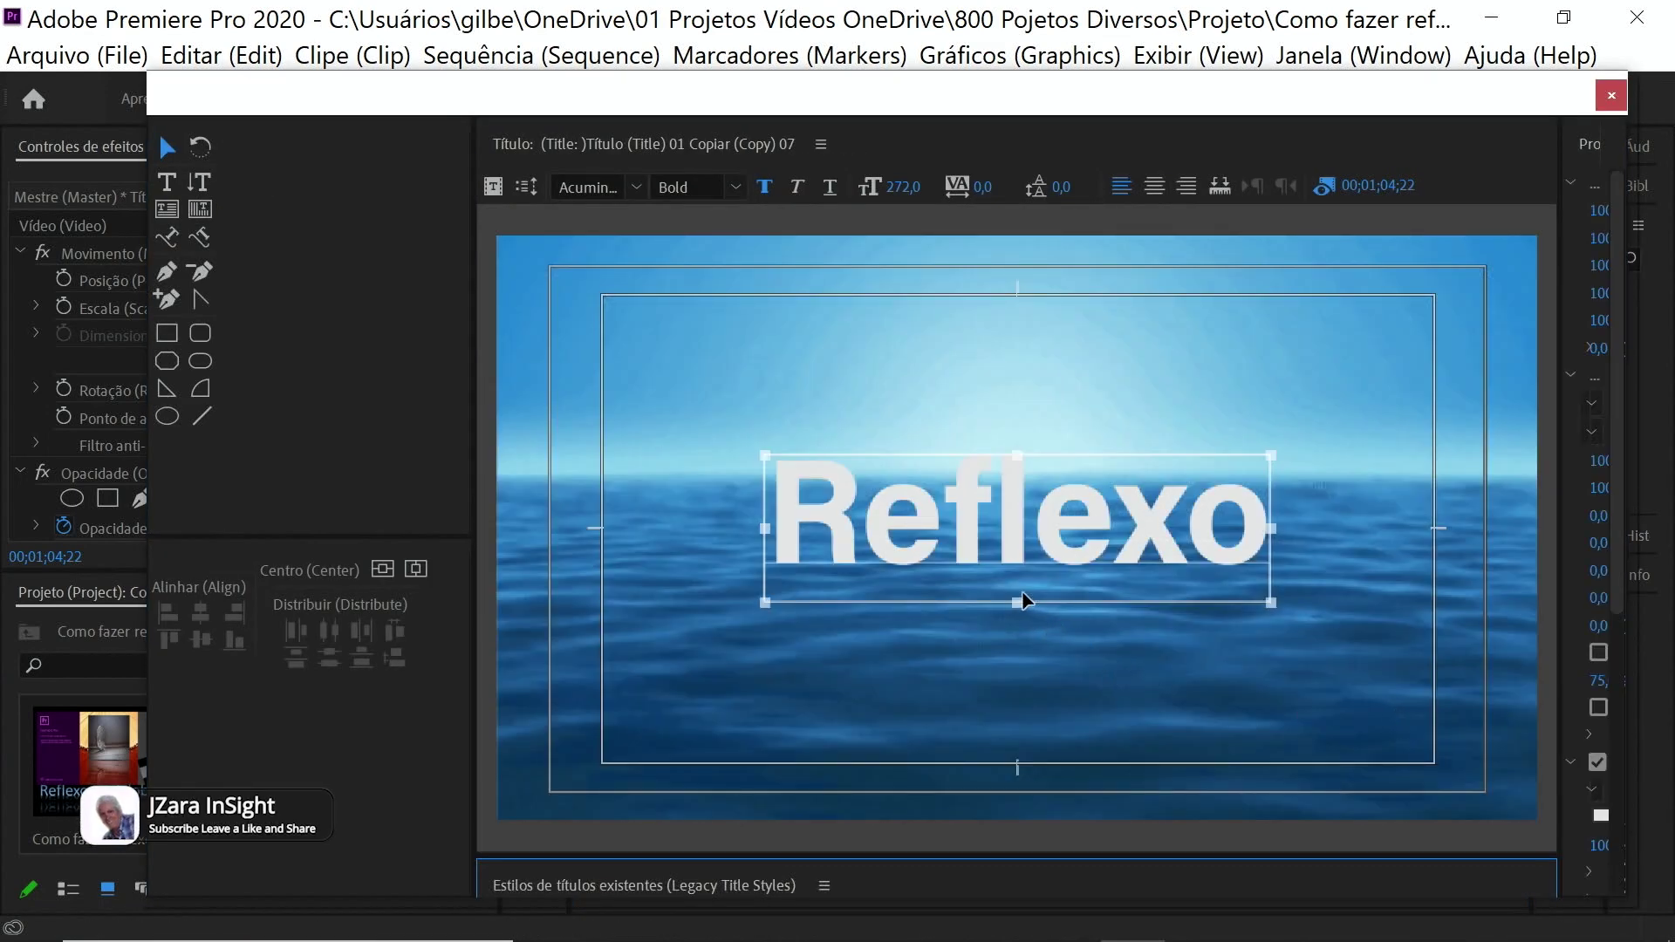
left_click(1002, 547)
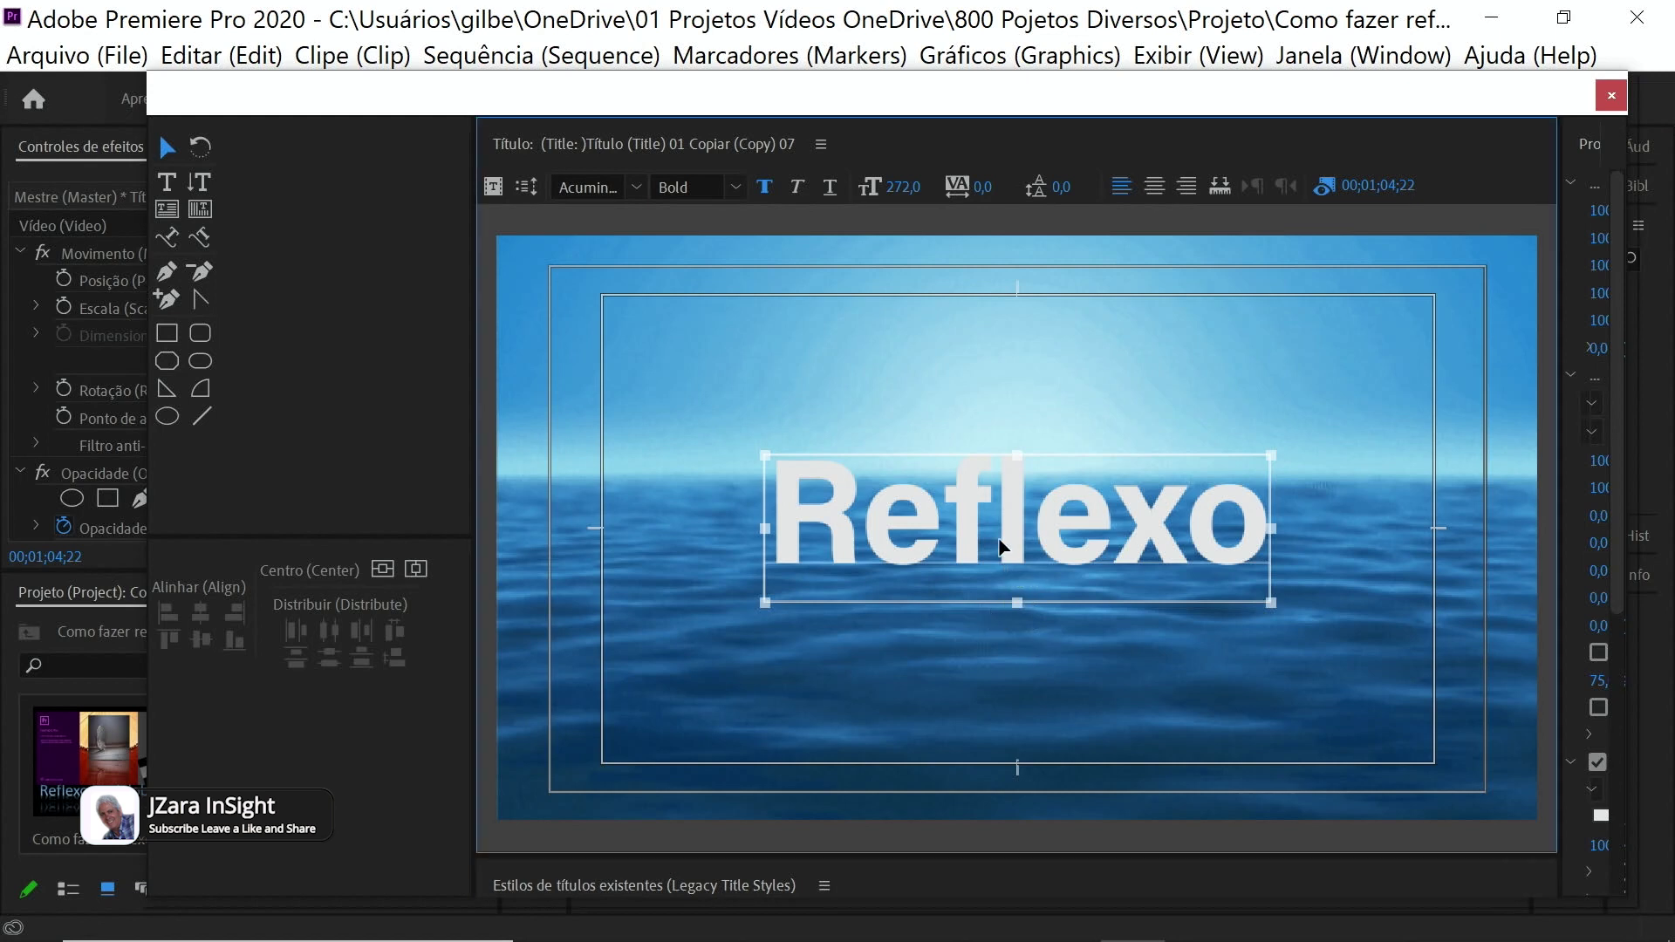
left_click_drag(1001, 548, 1000, 439)
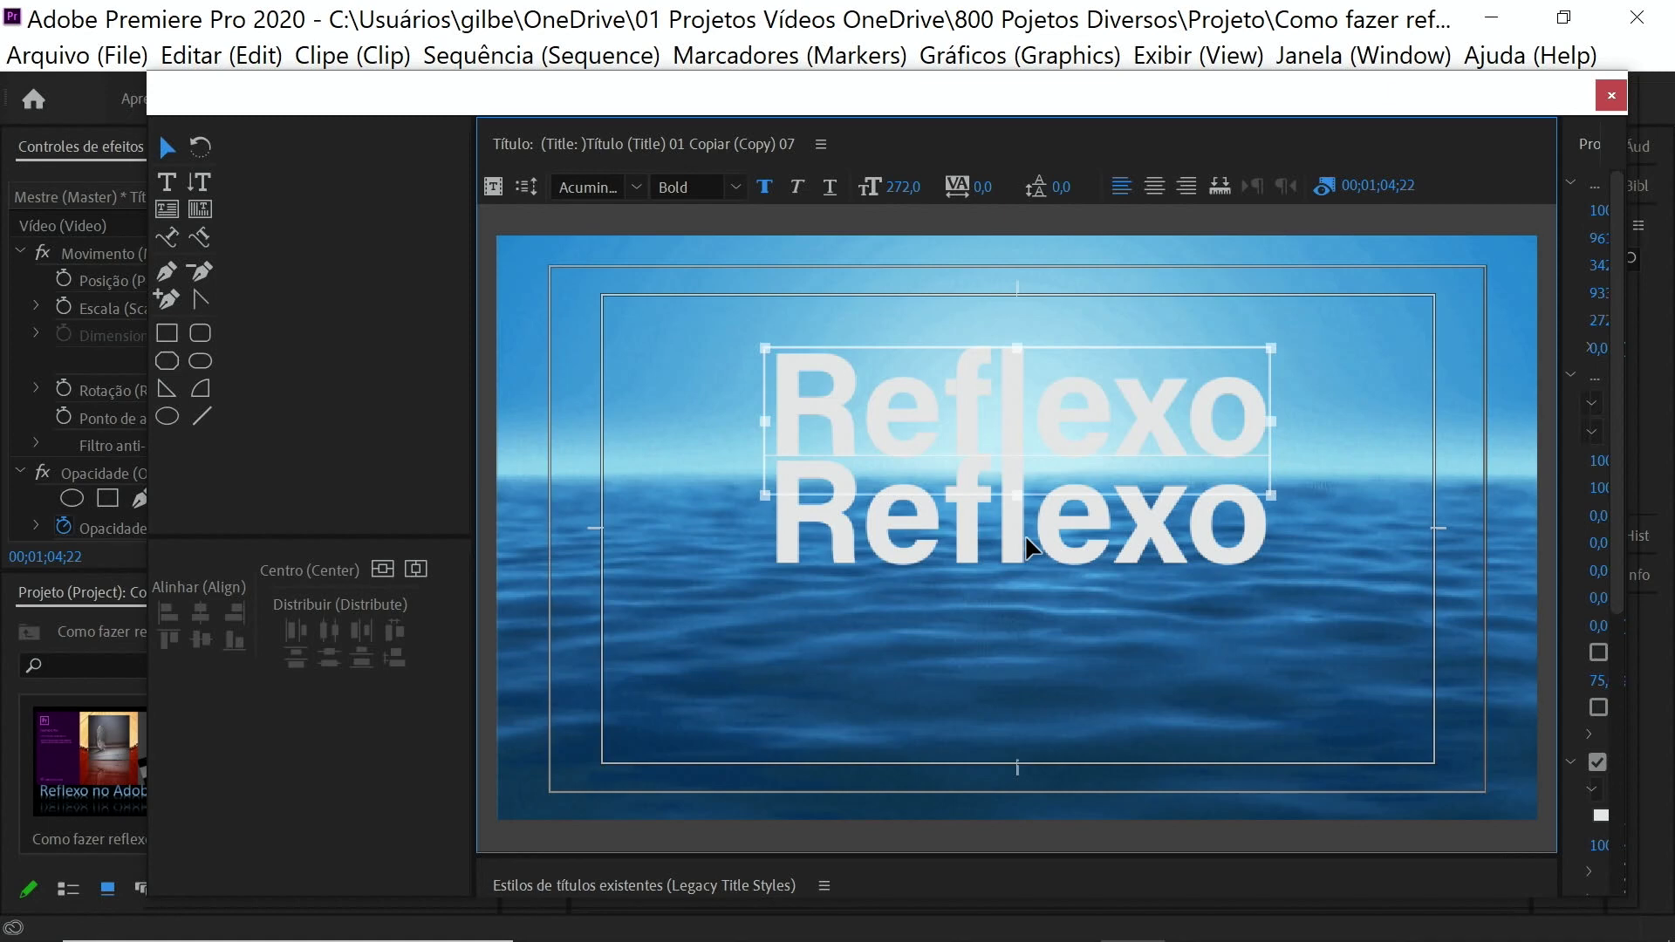
left_click(1611, 95)
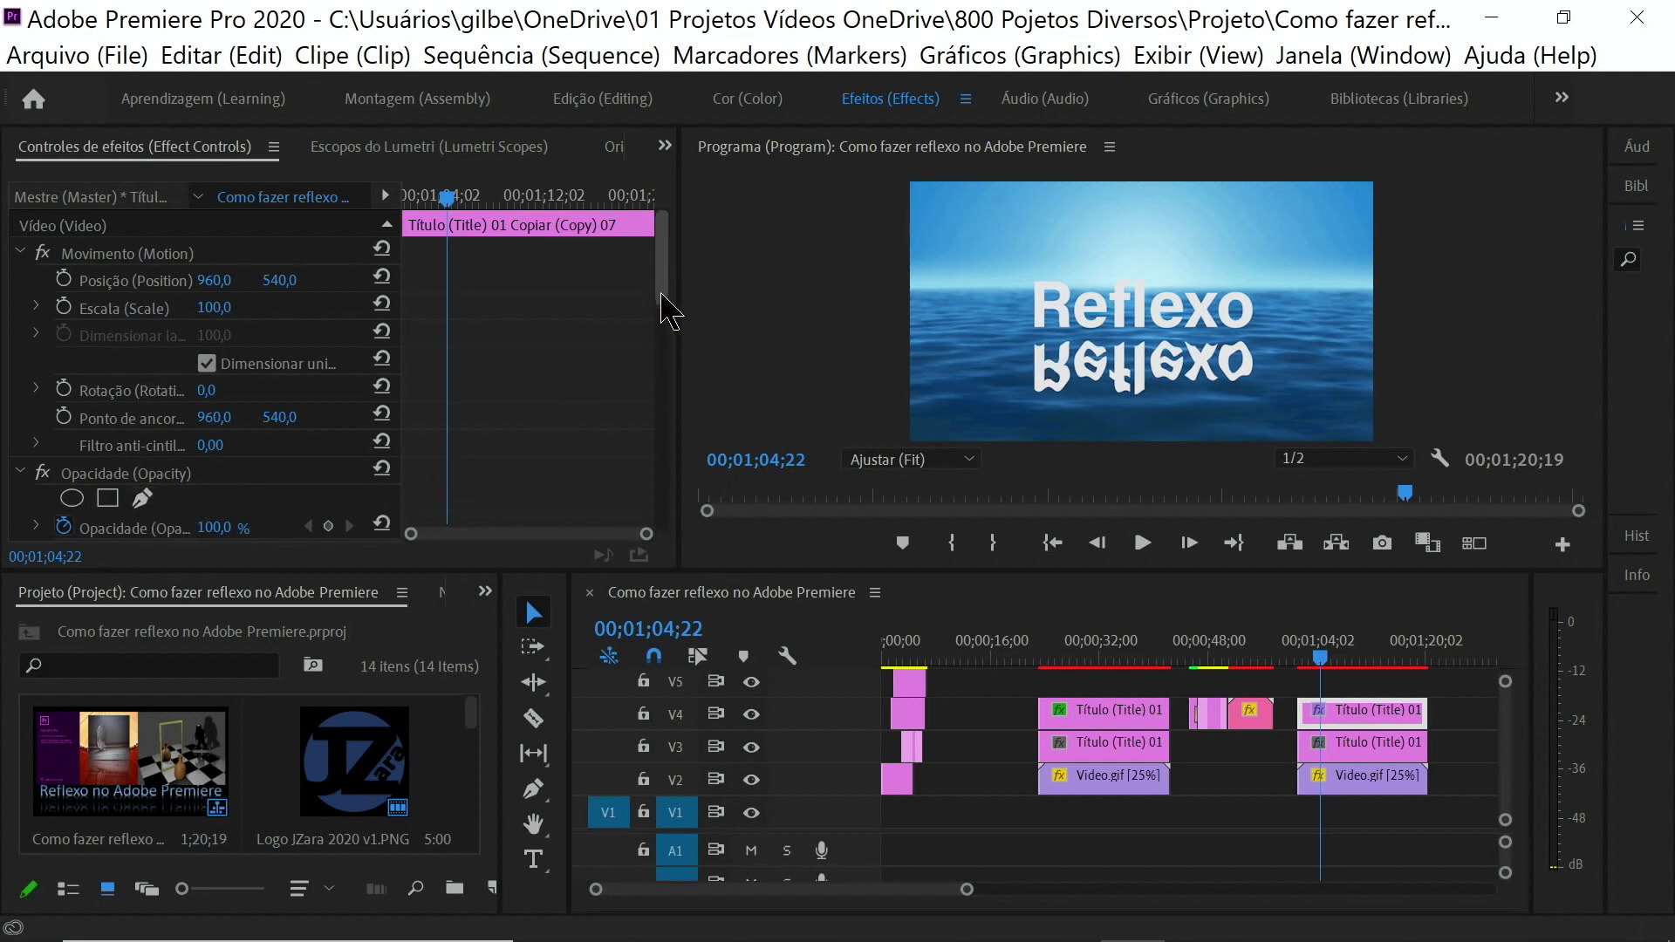
left_click_drag(665, 301, 665, 360)
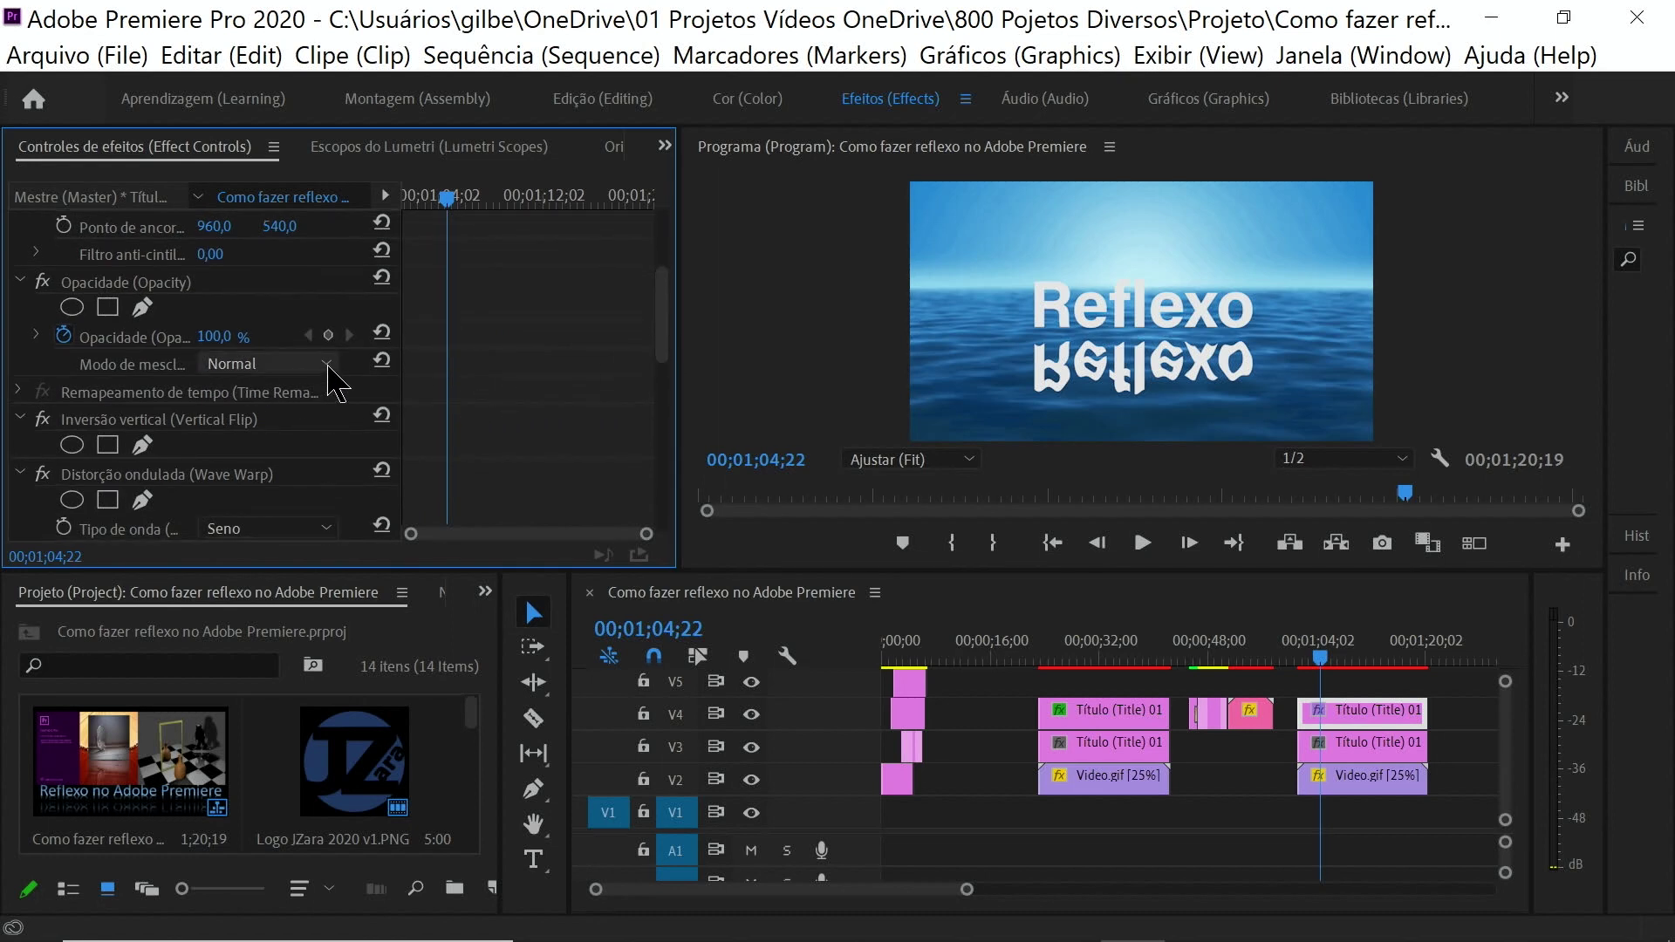
Change the reflection clip's Modo de mescla from Normal to Luz linear.
left_click(326, 364)
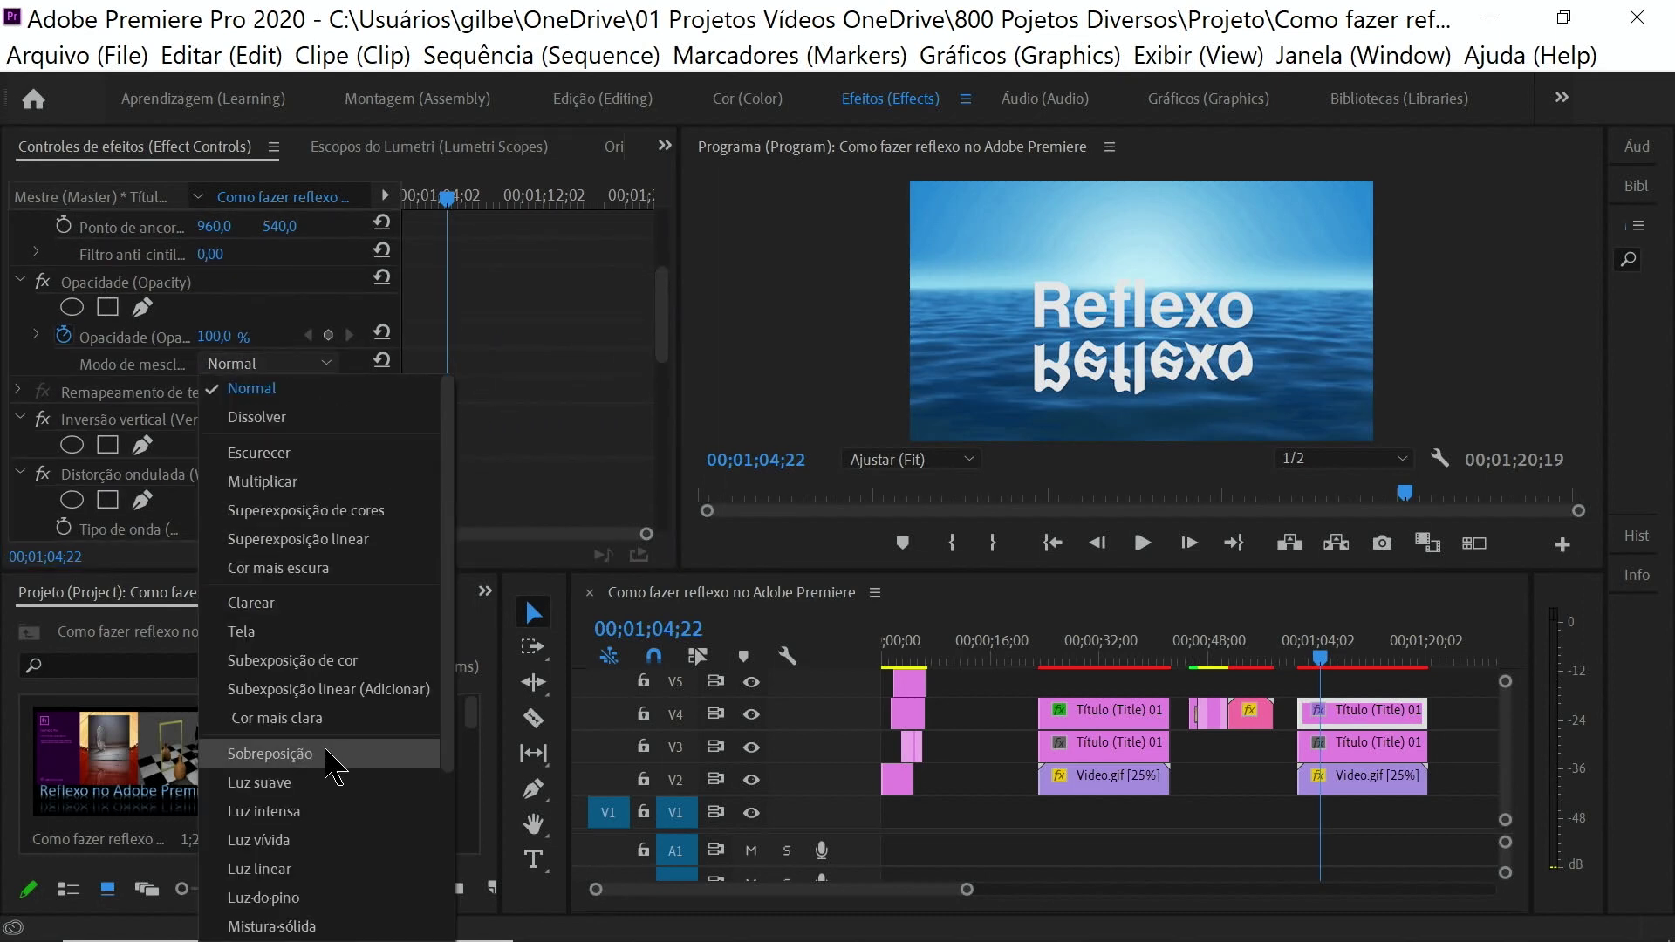
left_click(300, 868)
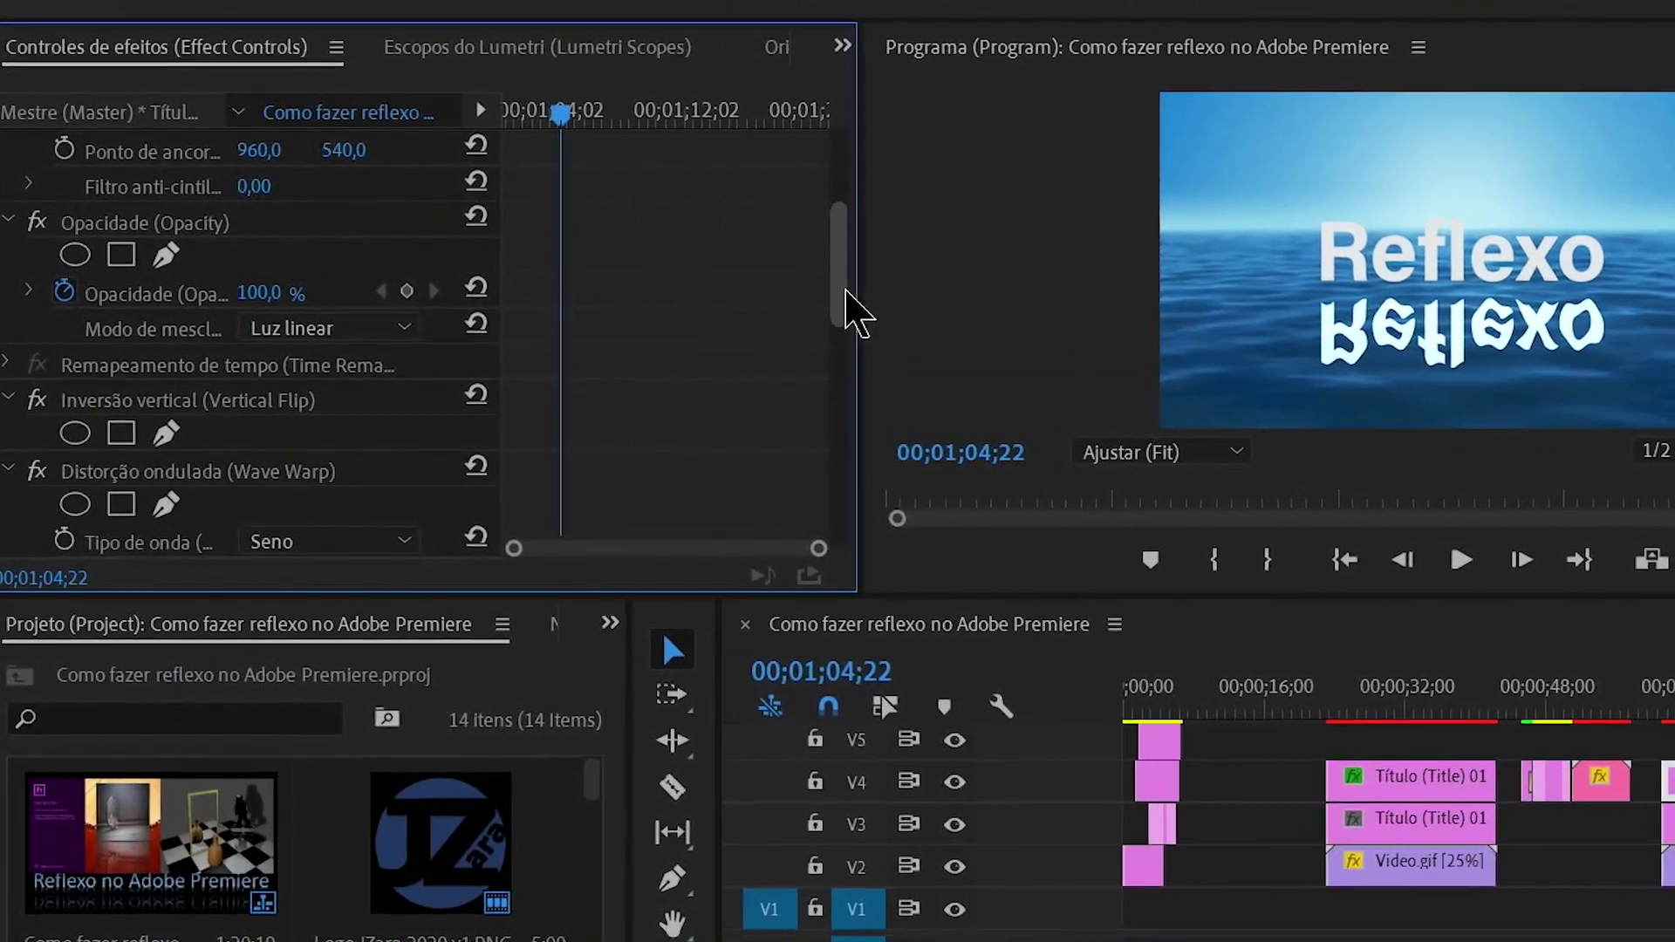
mouse_move(846, 296)
left_mouse_down()
mouse_move(853, 333)
mouse_move(873, 321)
left_mouse_up()
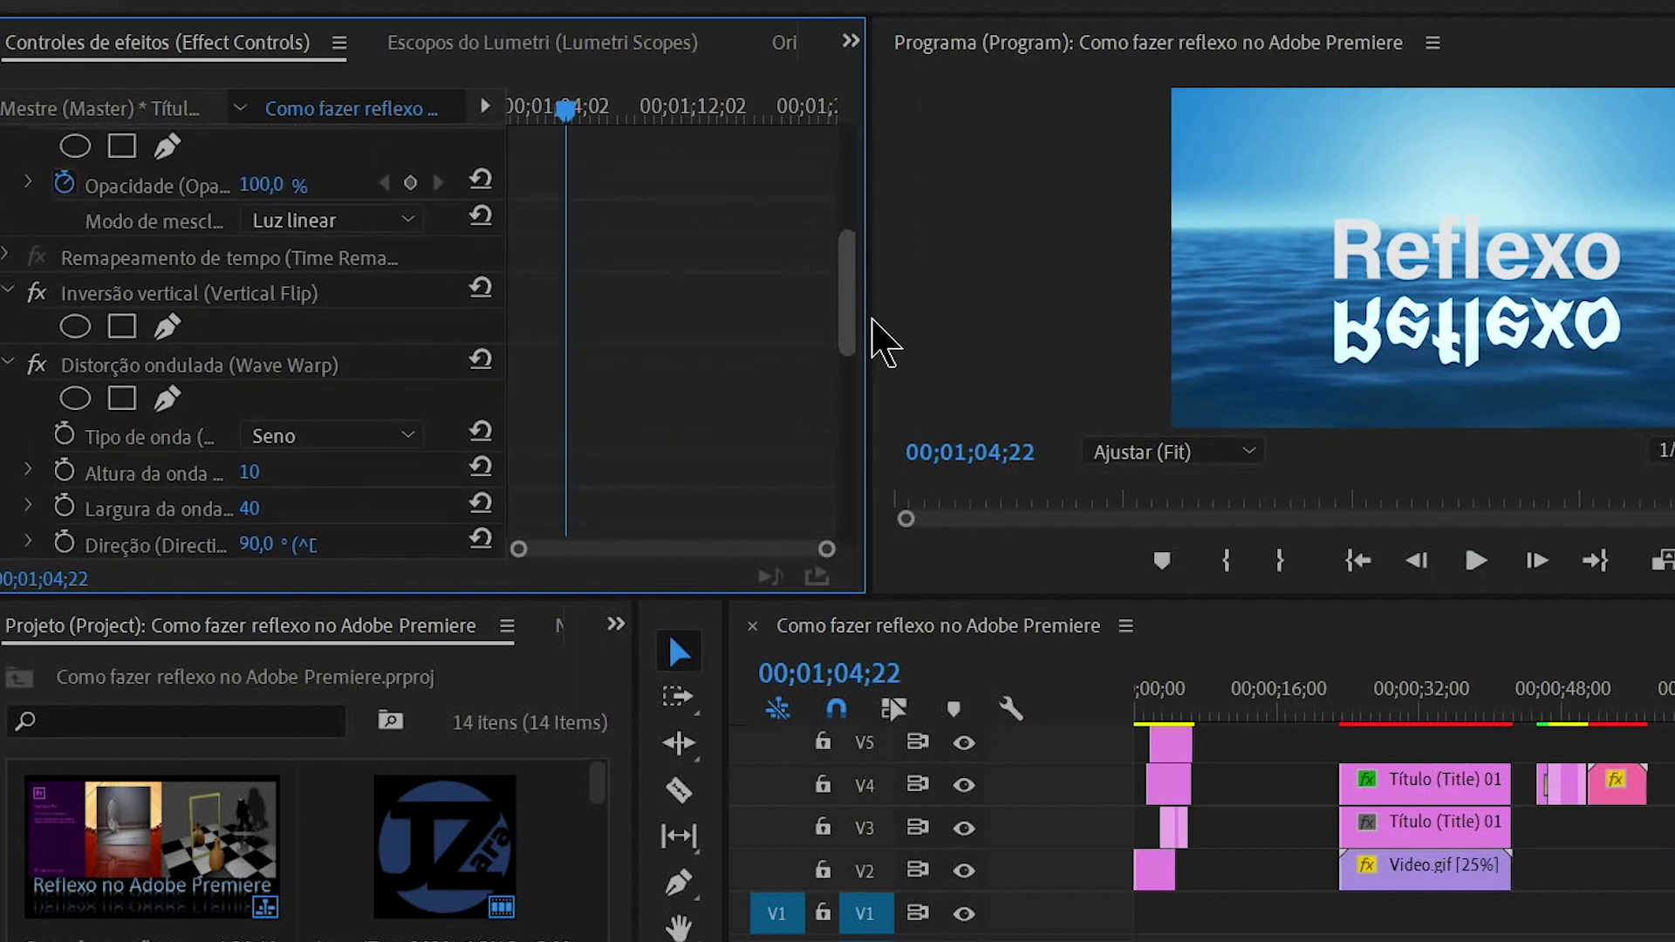
left_click_drag(873, 319, 873, 372)
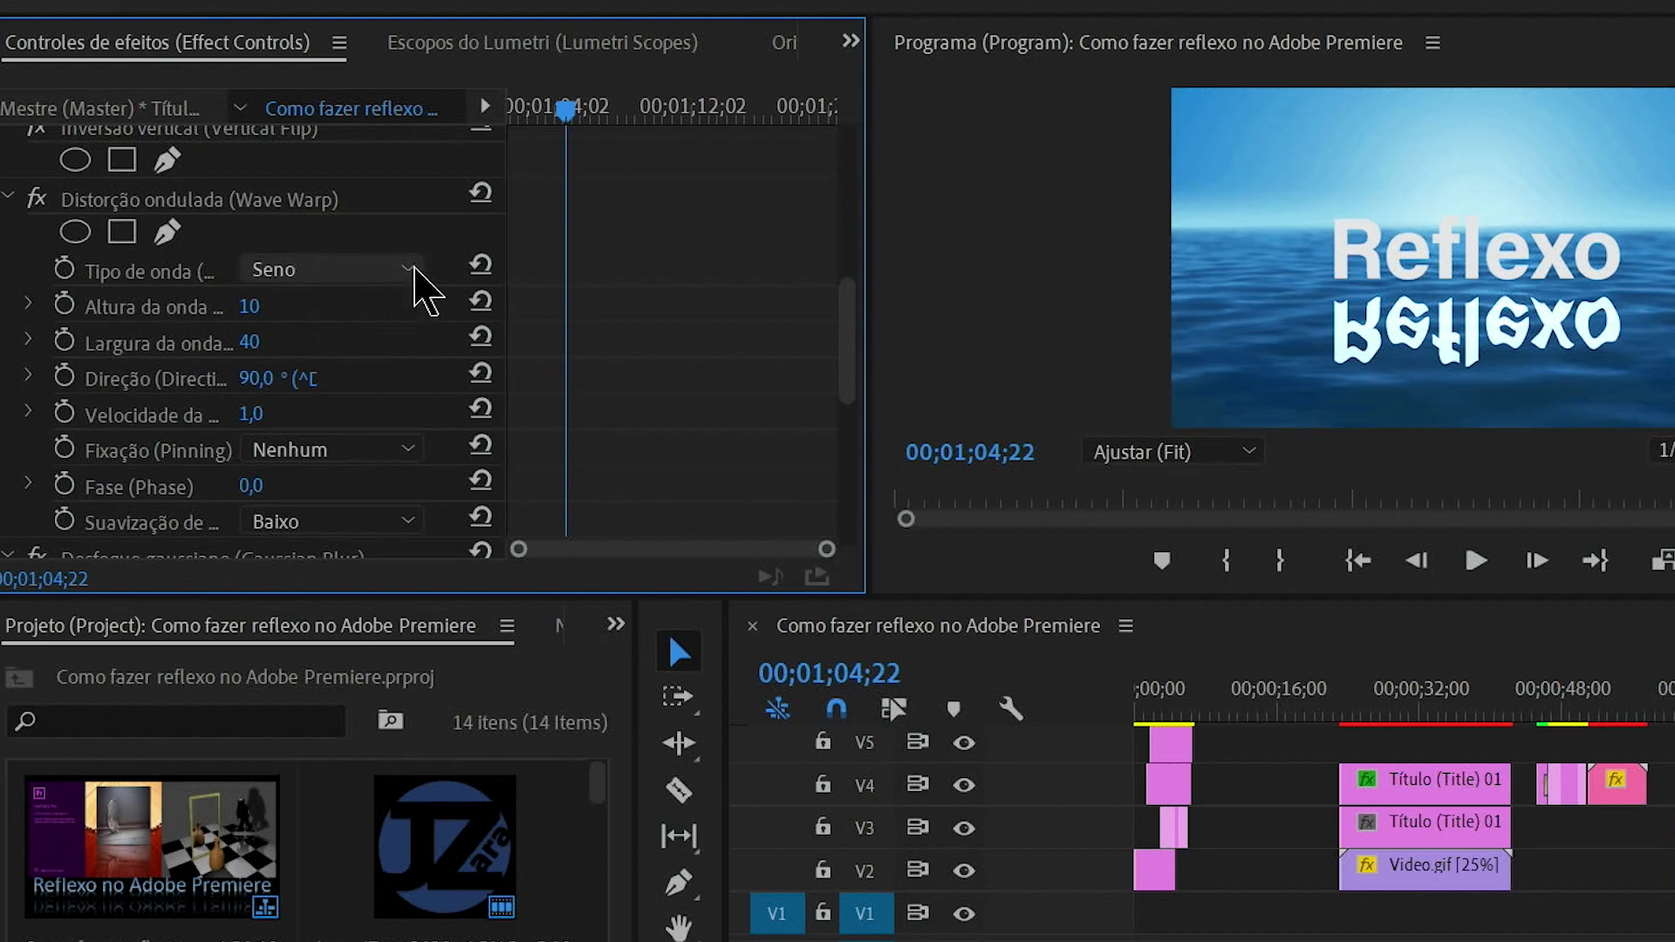
Set Distorção ondulada's Tipo de onda to Ruído suave on the reflection copy.
left_click(414, 270)
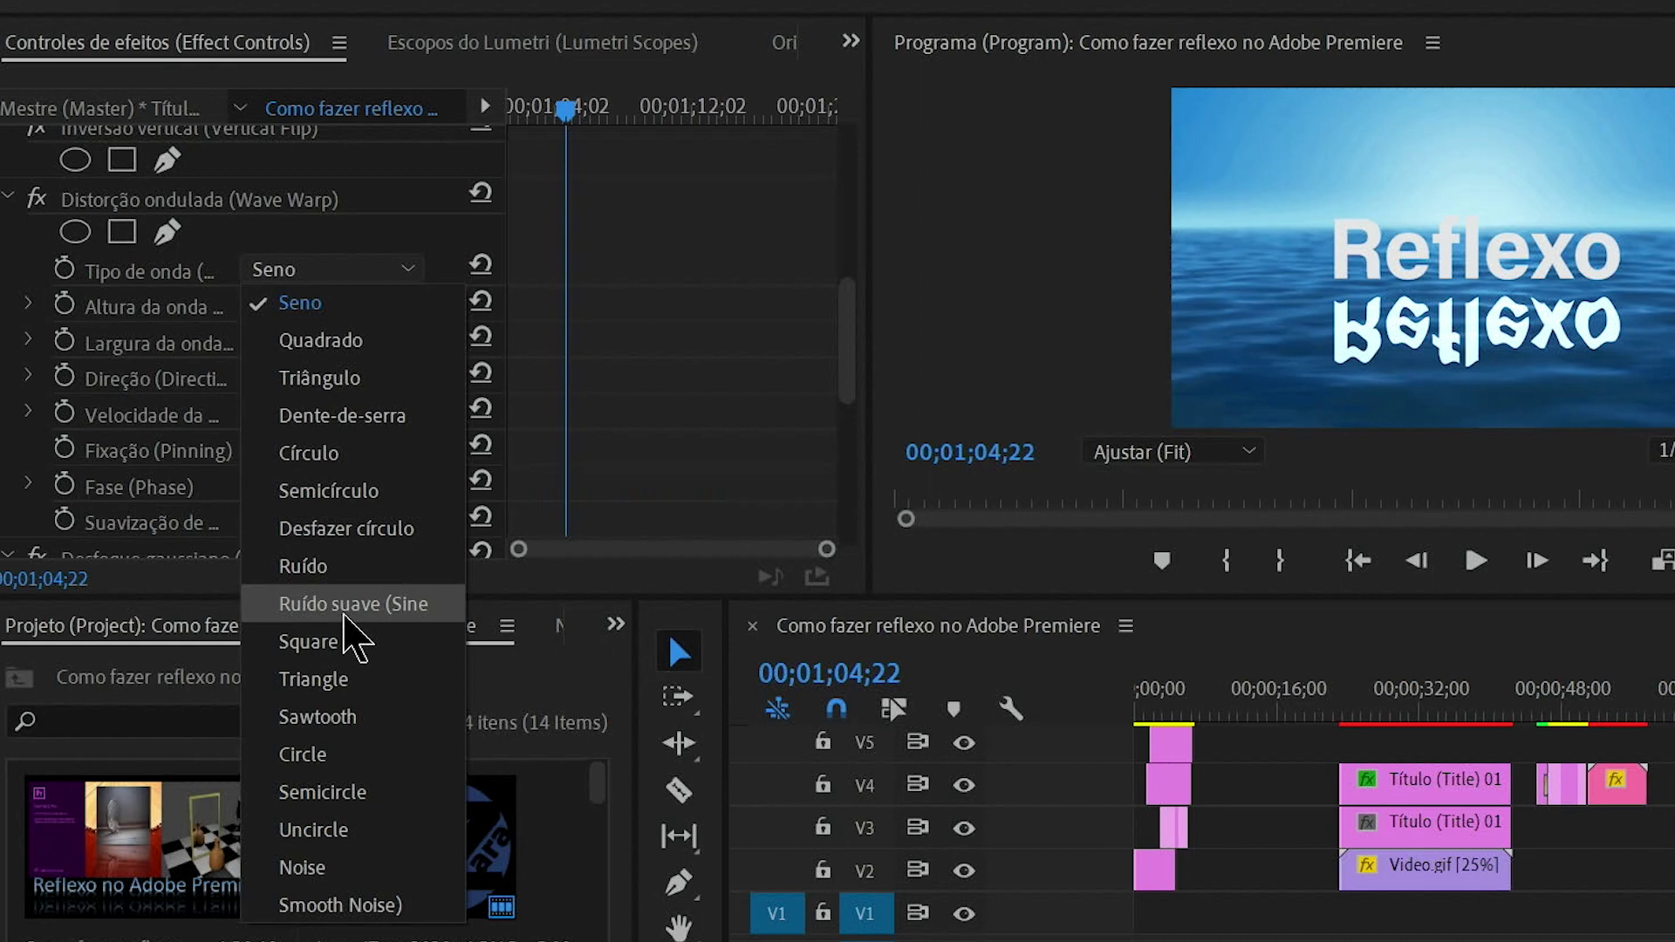
left_click(337, 609)
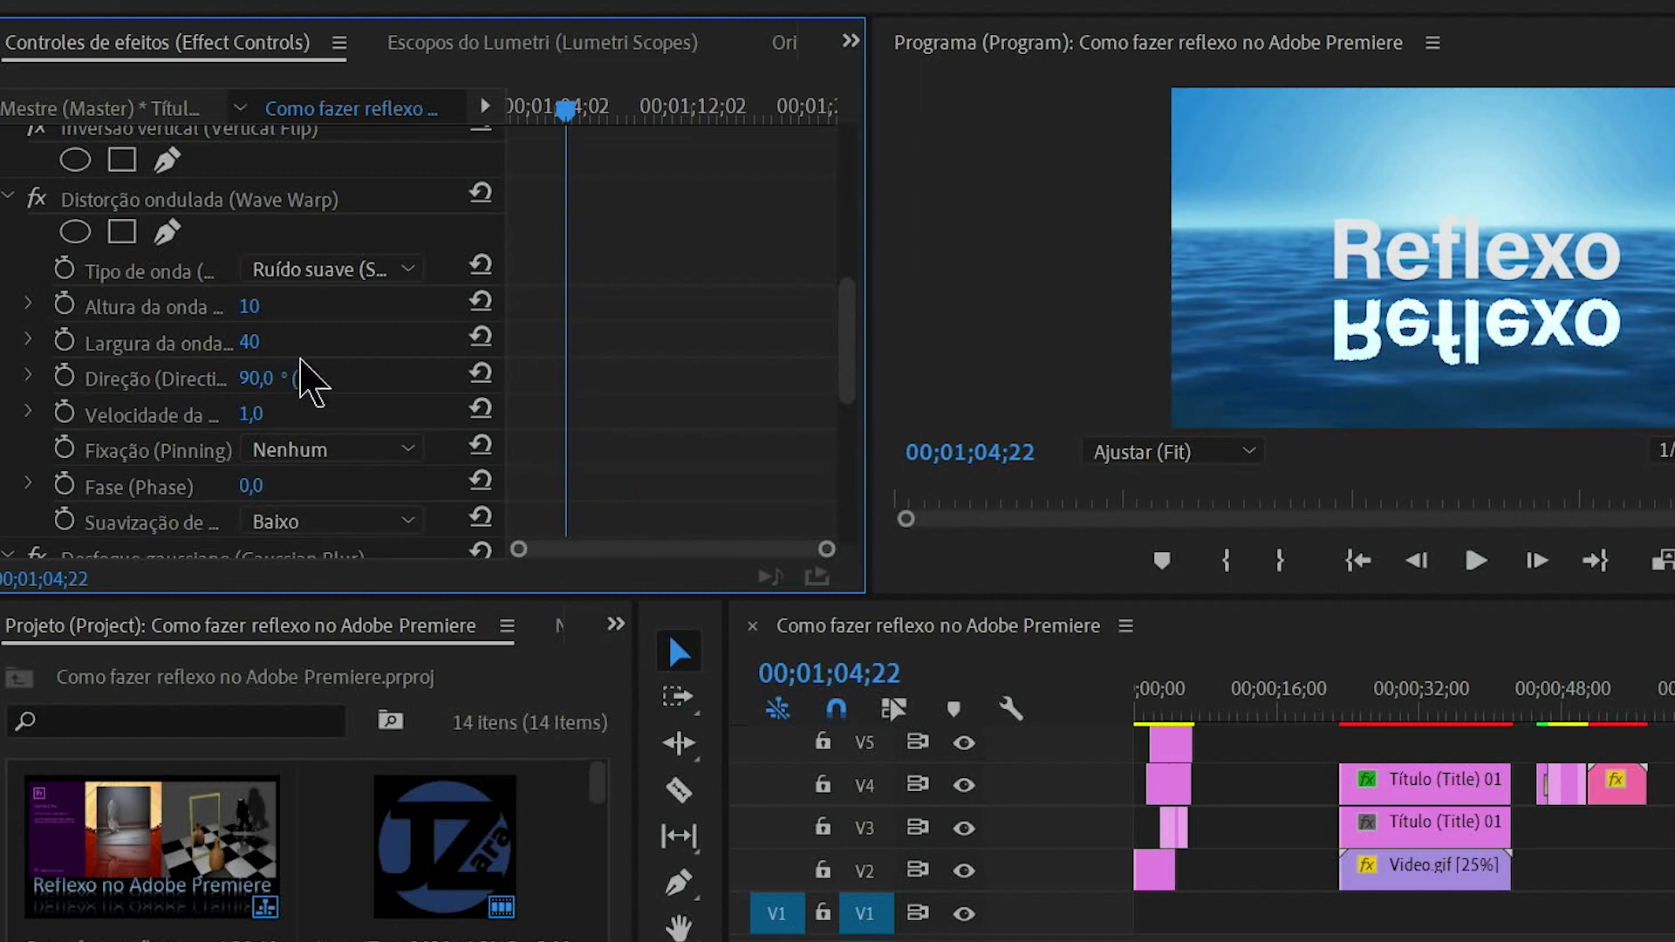
left_click(283, 305)
Set Wave Warp height to 115, width to 100 and speed to 0,2.
type("5")
key("Return")
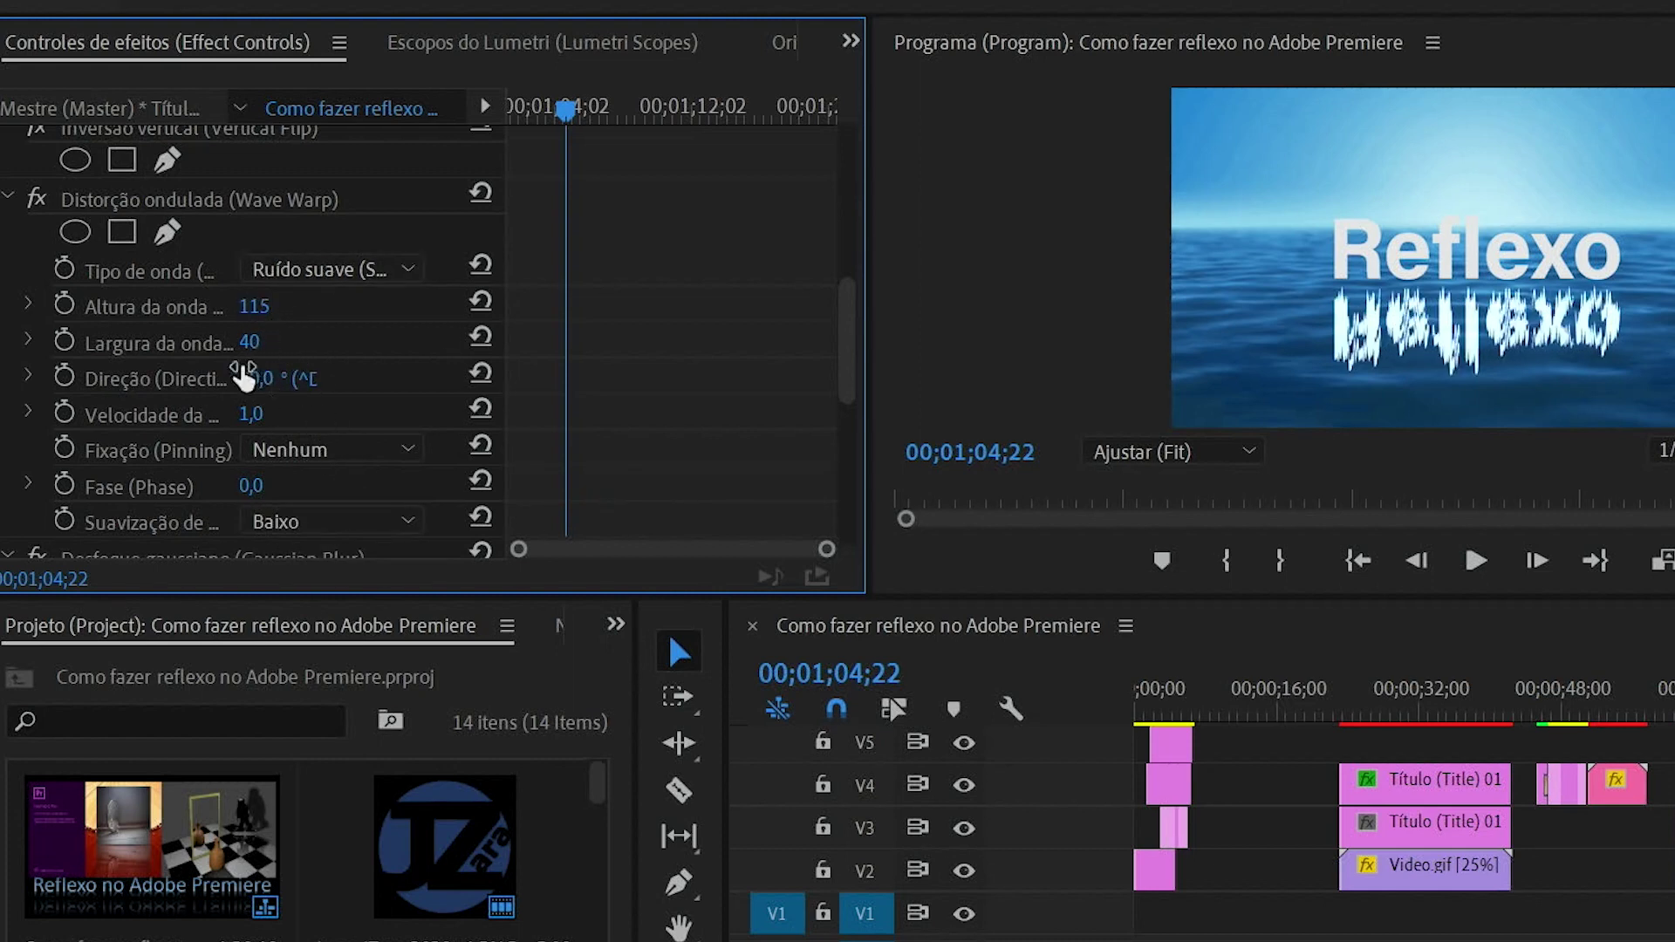
left_click(252, 345)
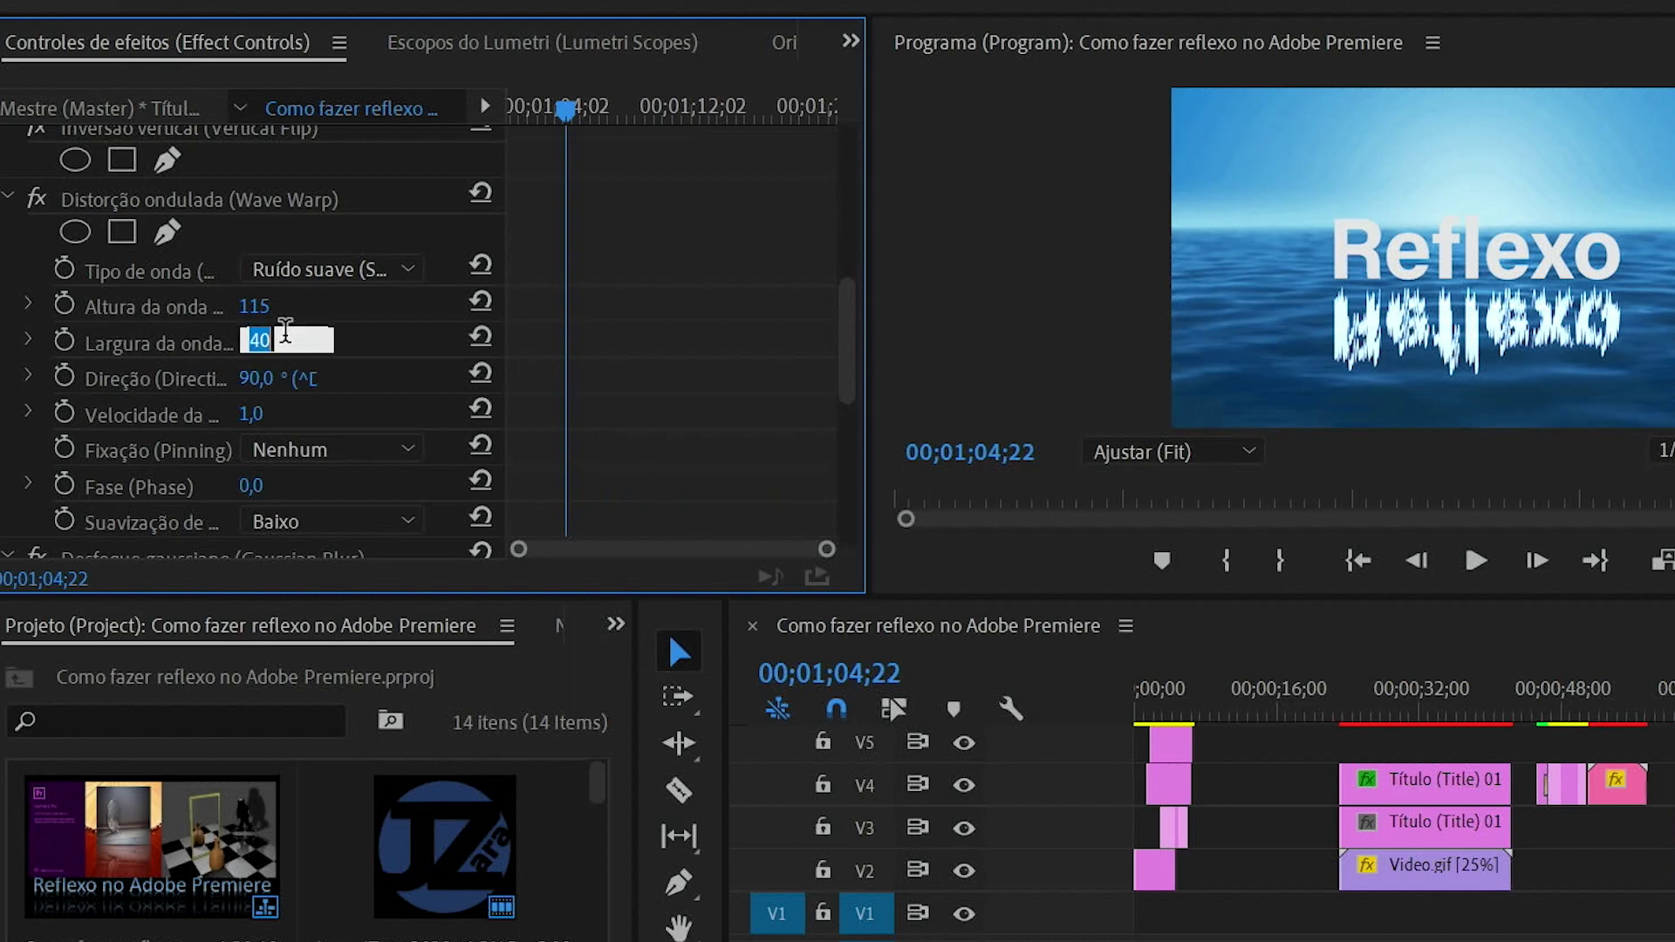
type("100")
key("Return")
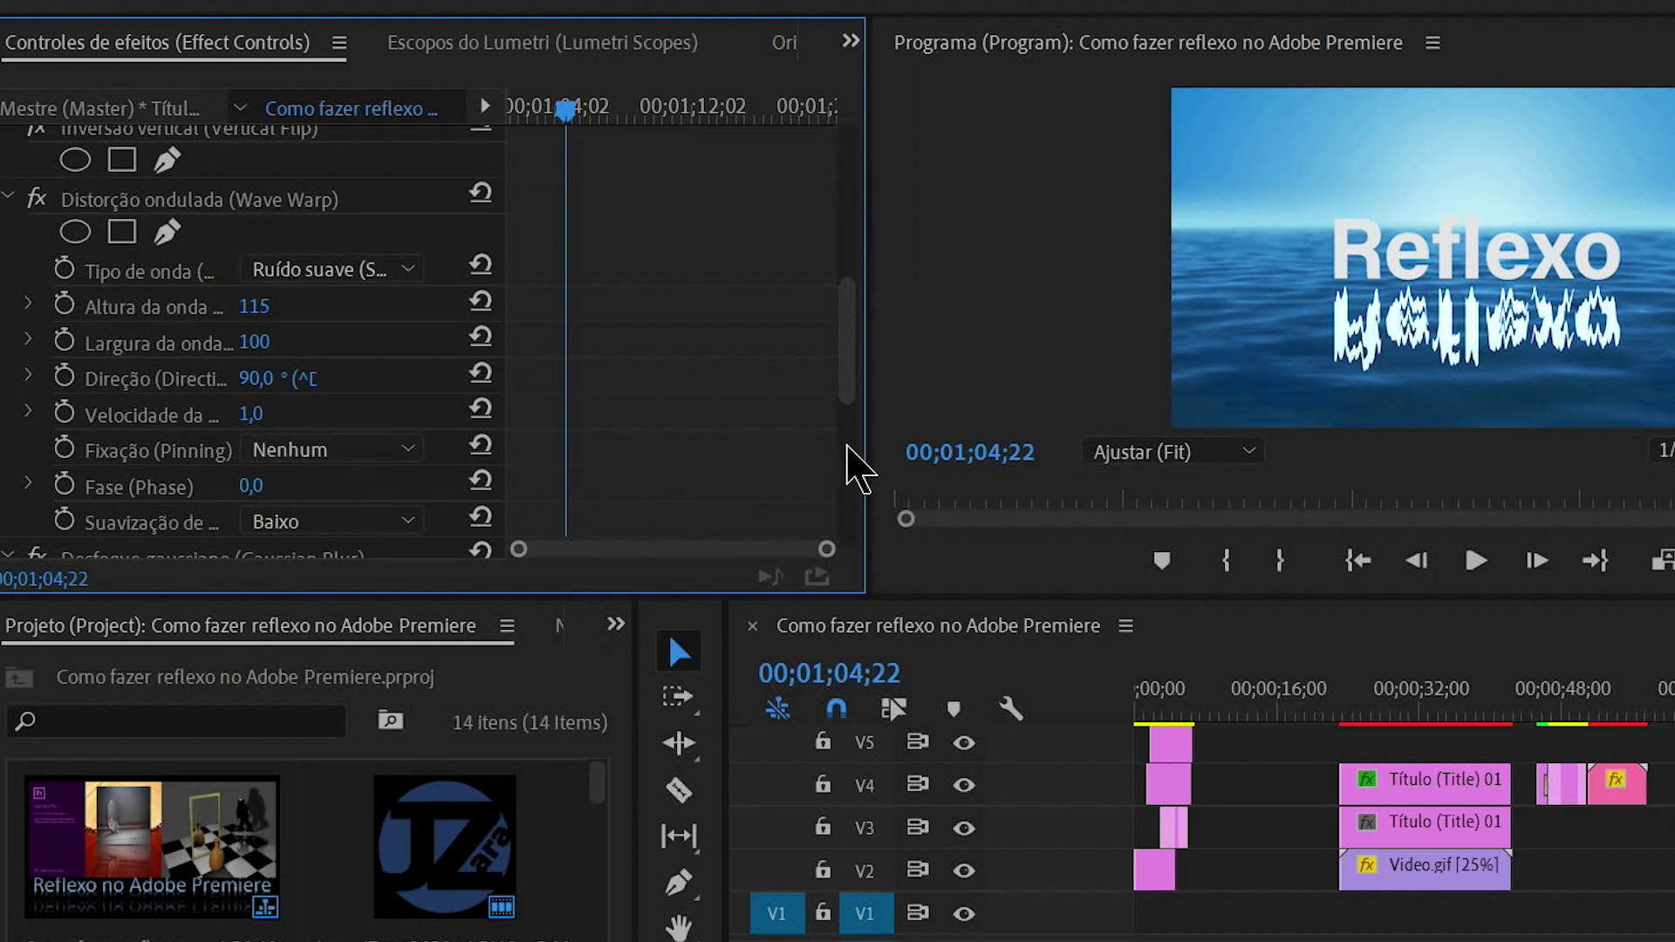
scroll(852, 468, "down", 2)
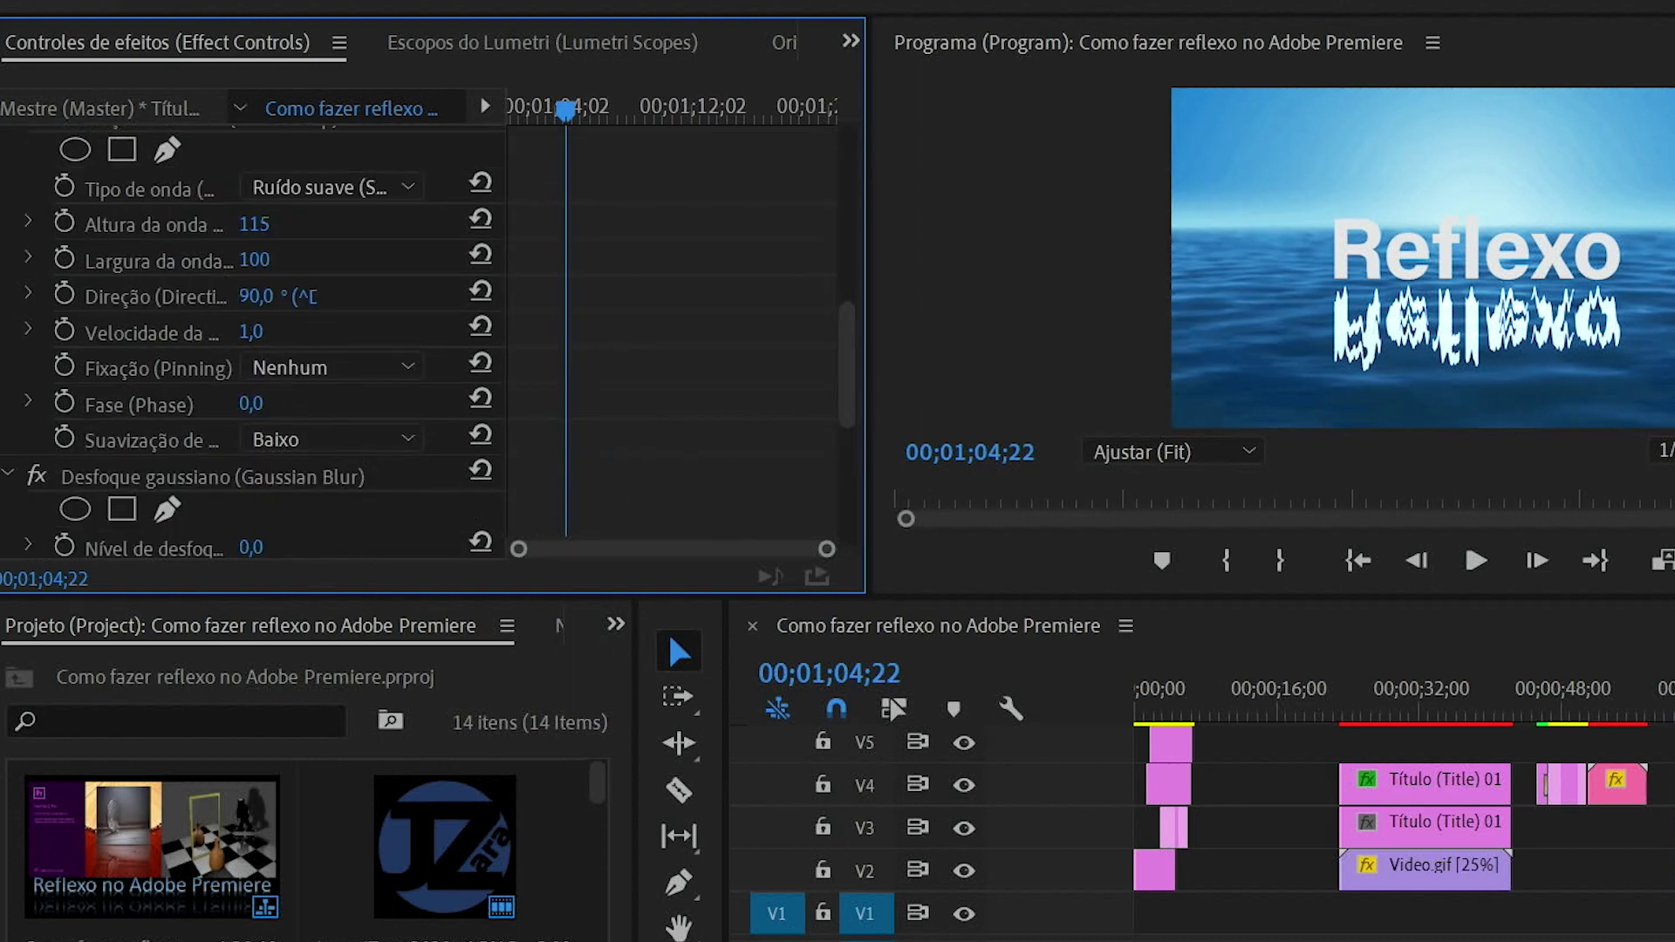
left_click(258, 331)
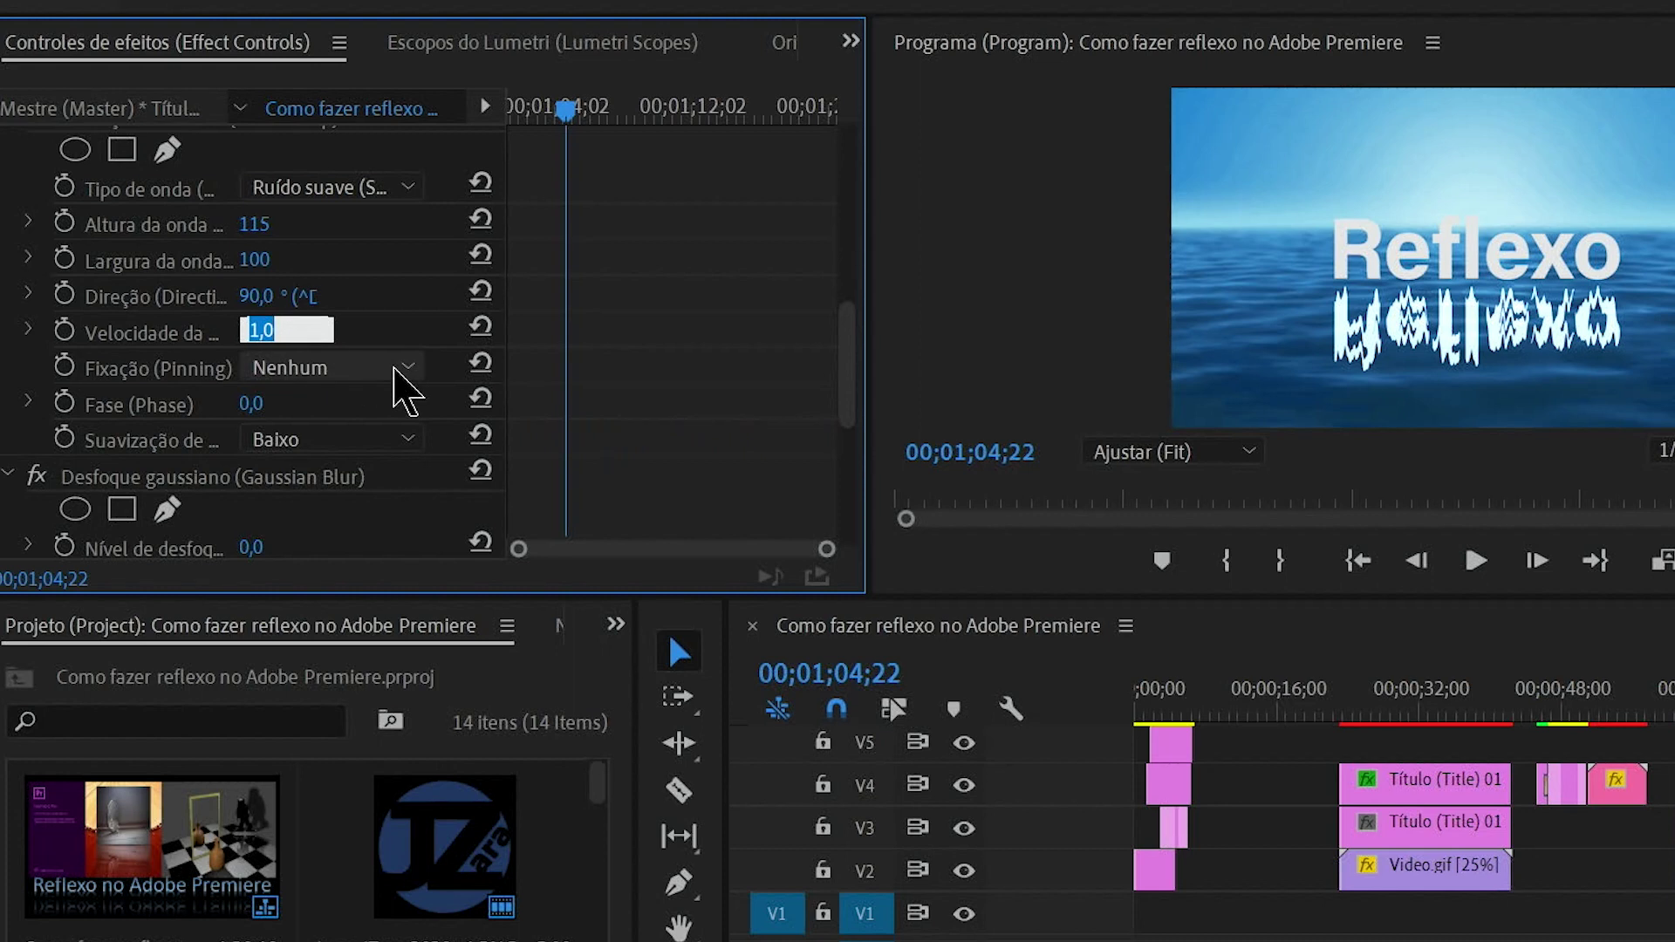
type("0,2")
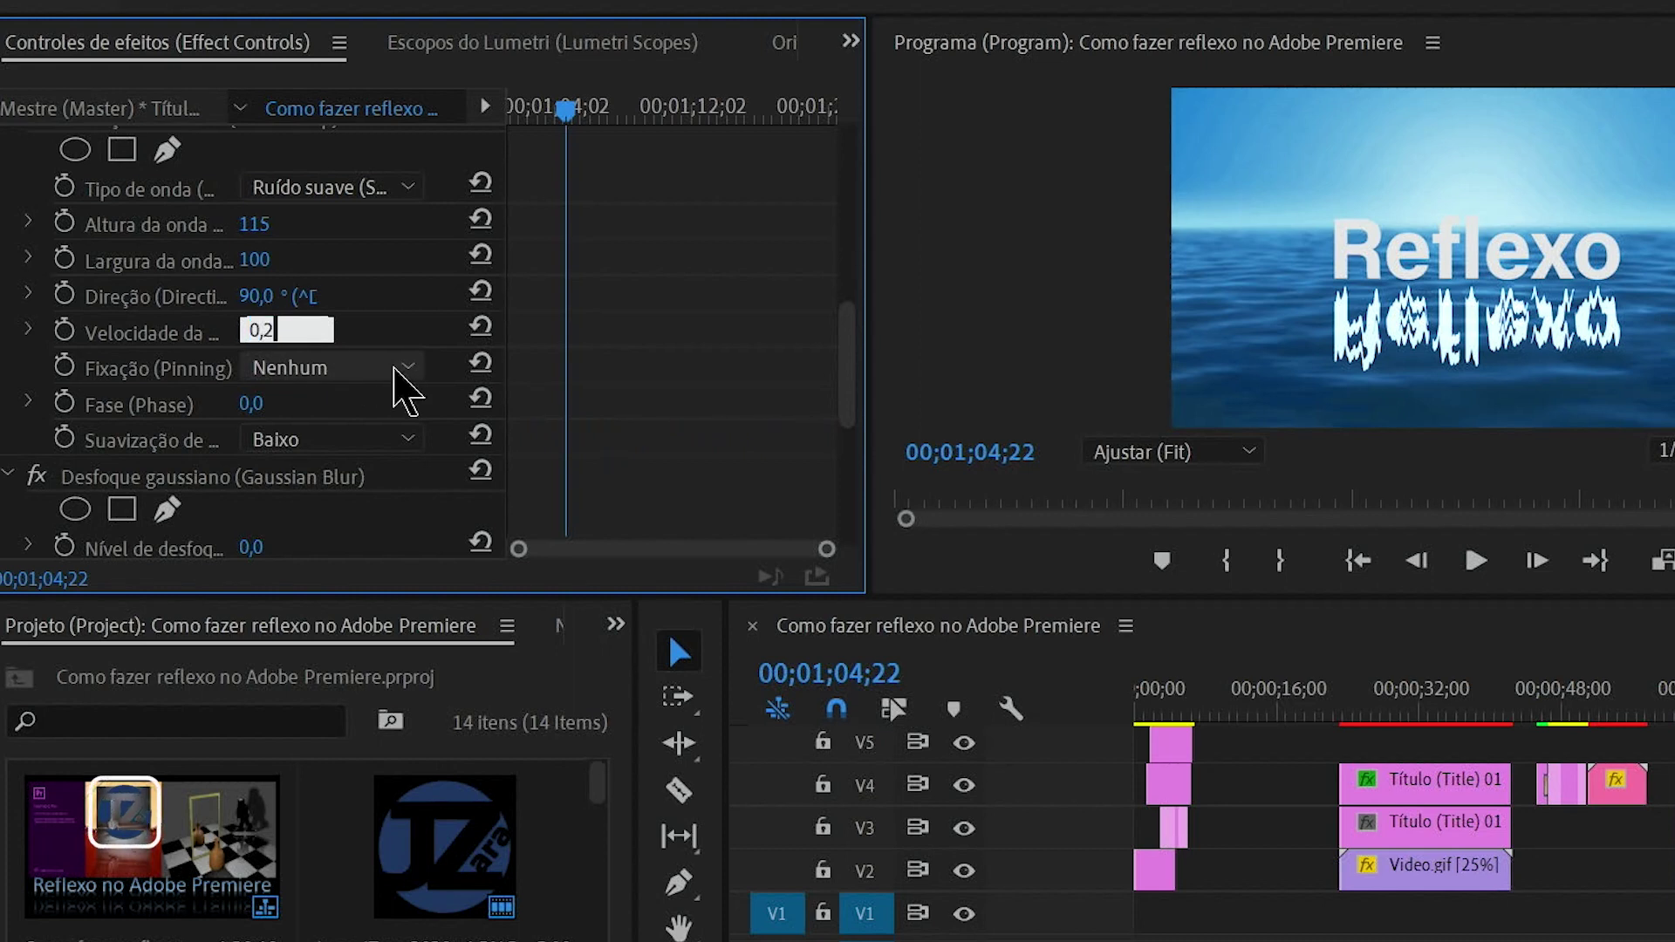
key("Return")
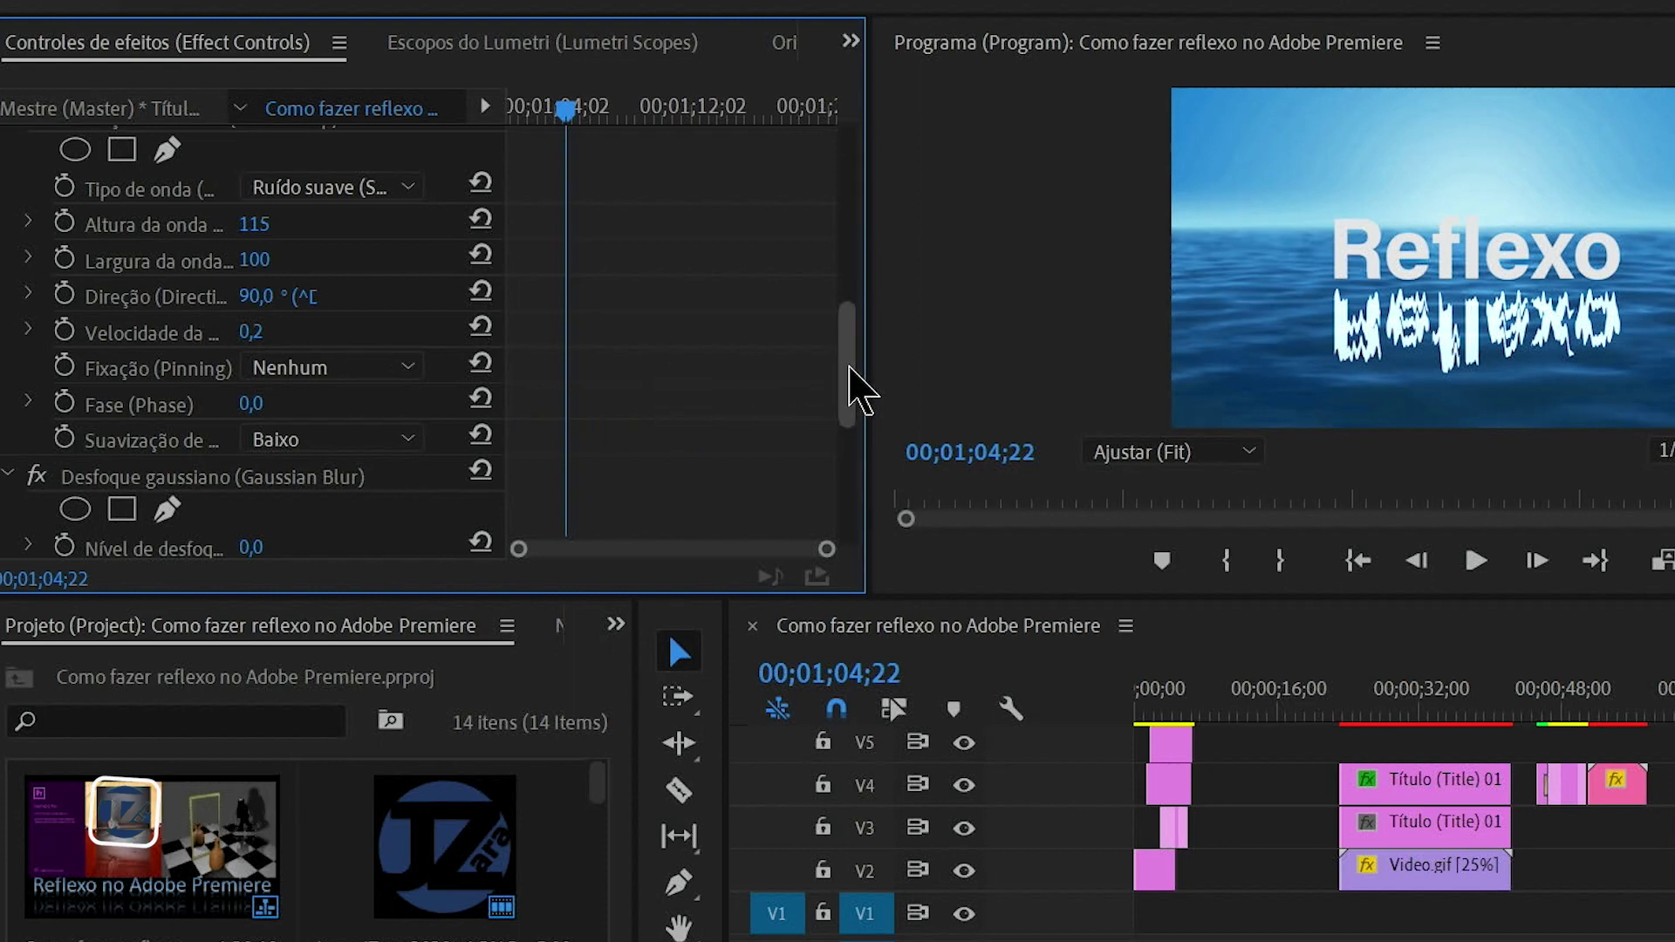
Set the reflection's Gaussian Blur level to 60 and limit the blur dimensions to Horizontal.
left_click_drag(860, 388, 860, 464)
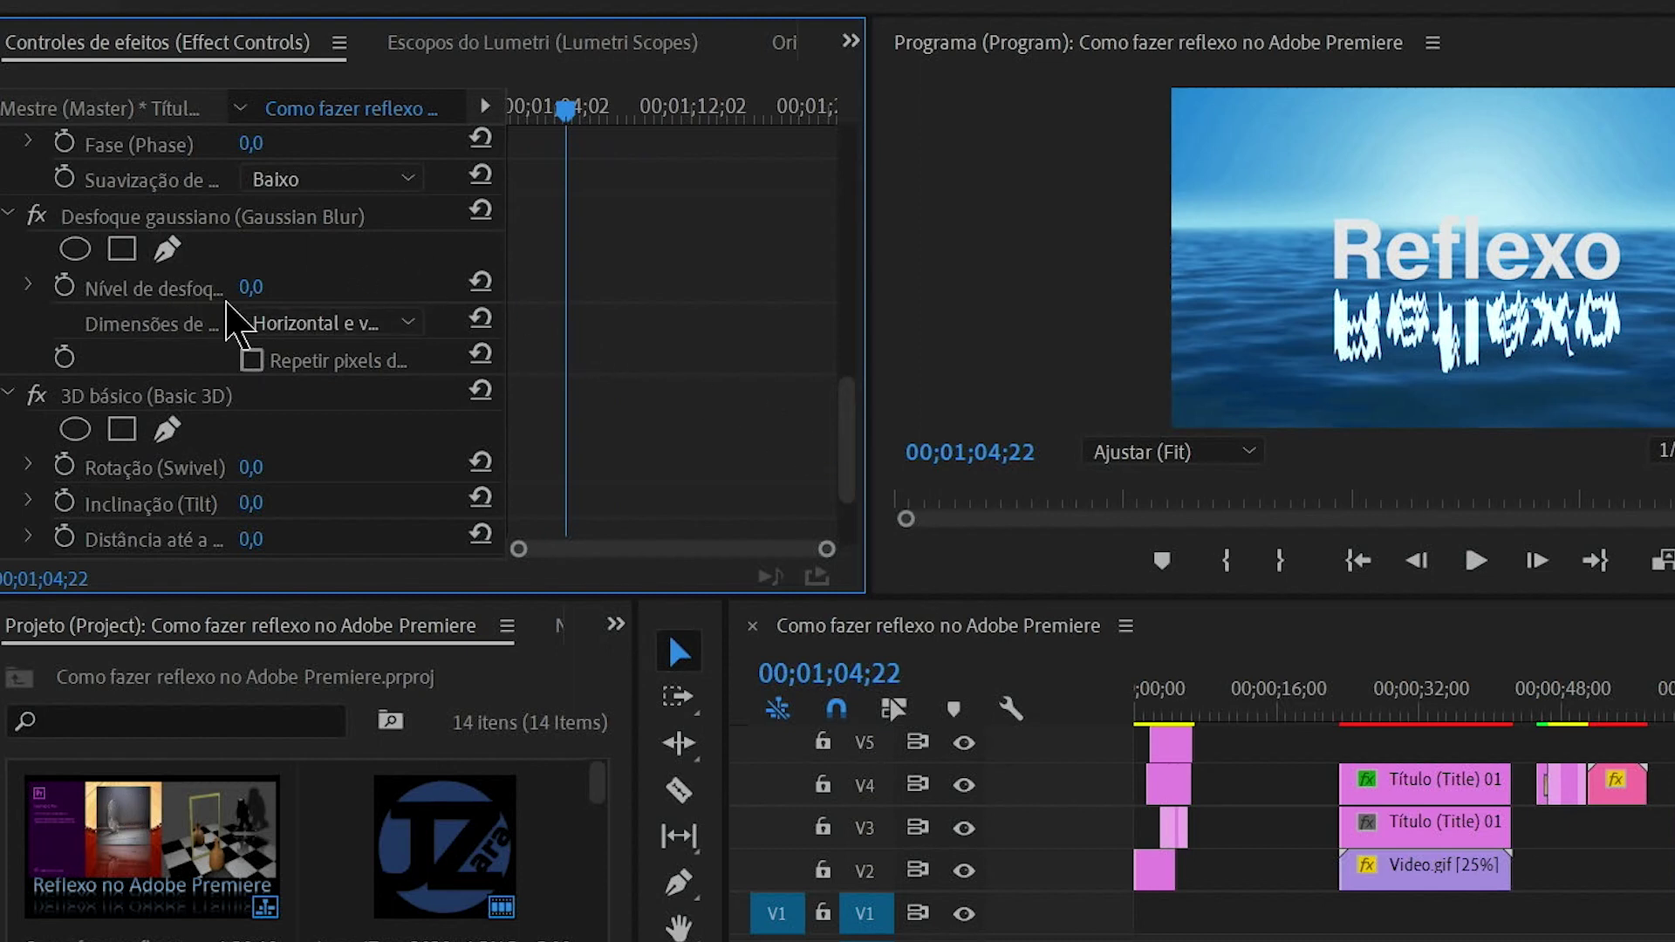
left_click(253, 287)
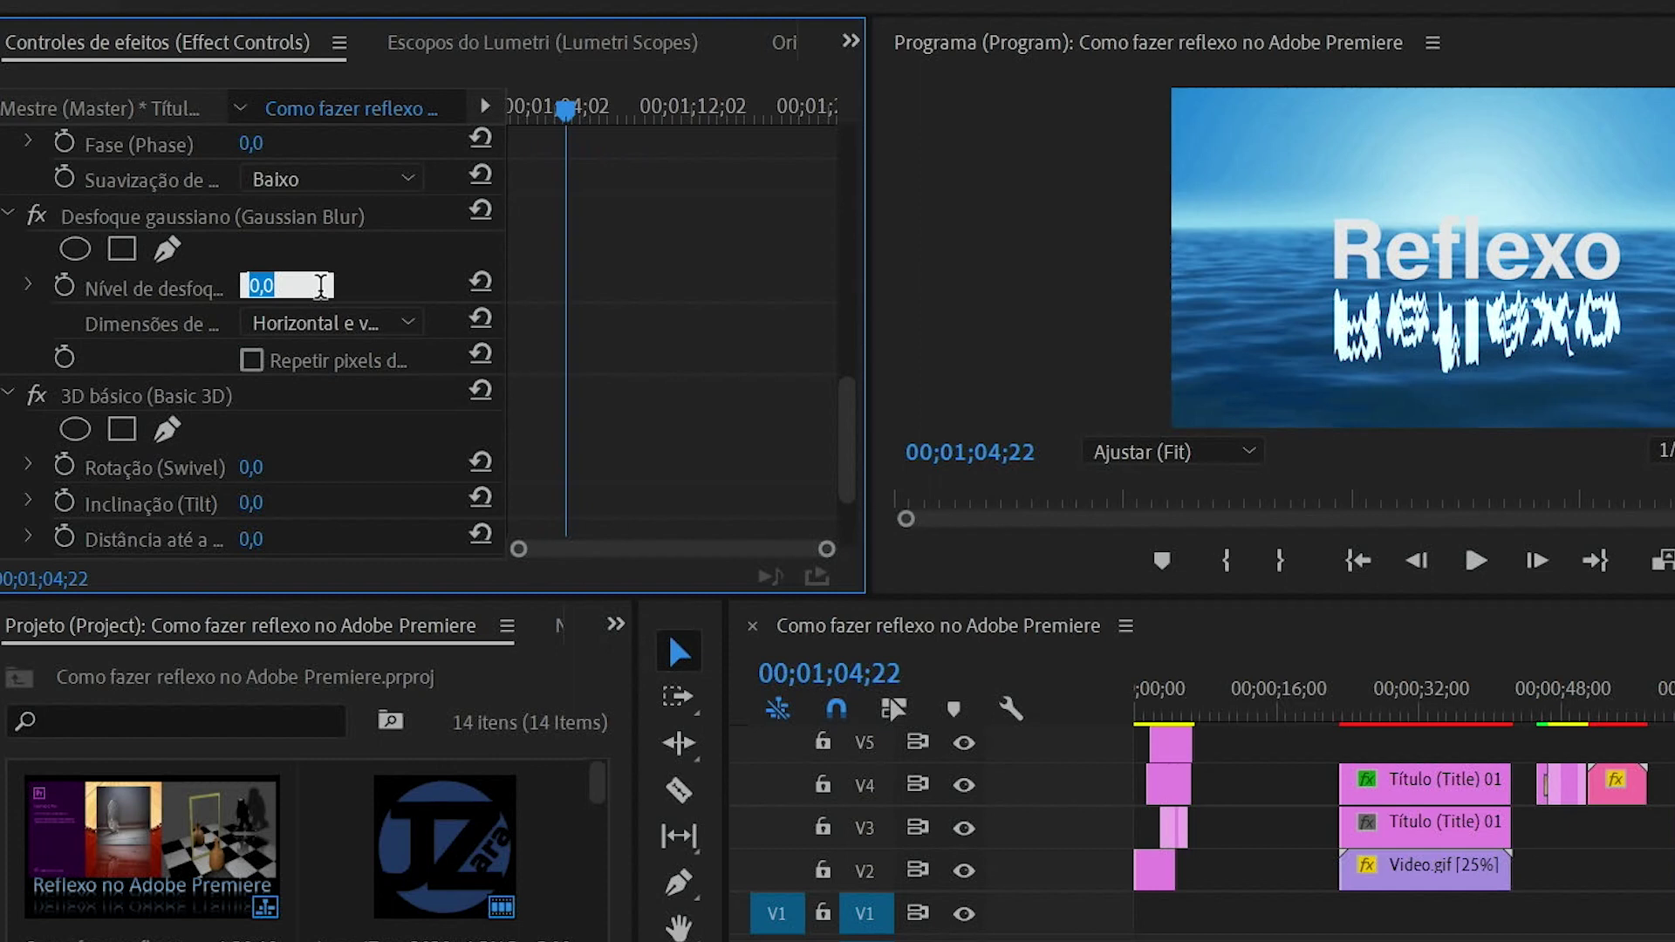
type("60")
key("Return")
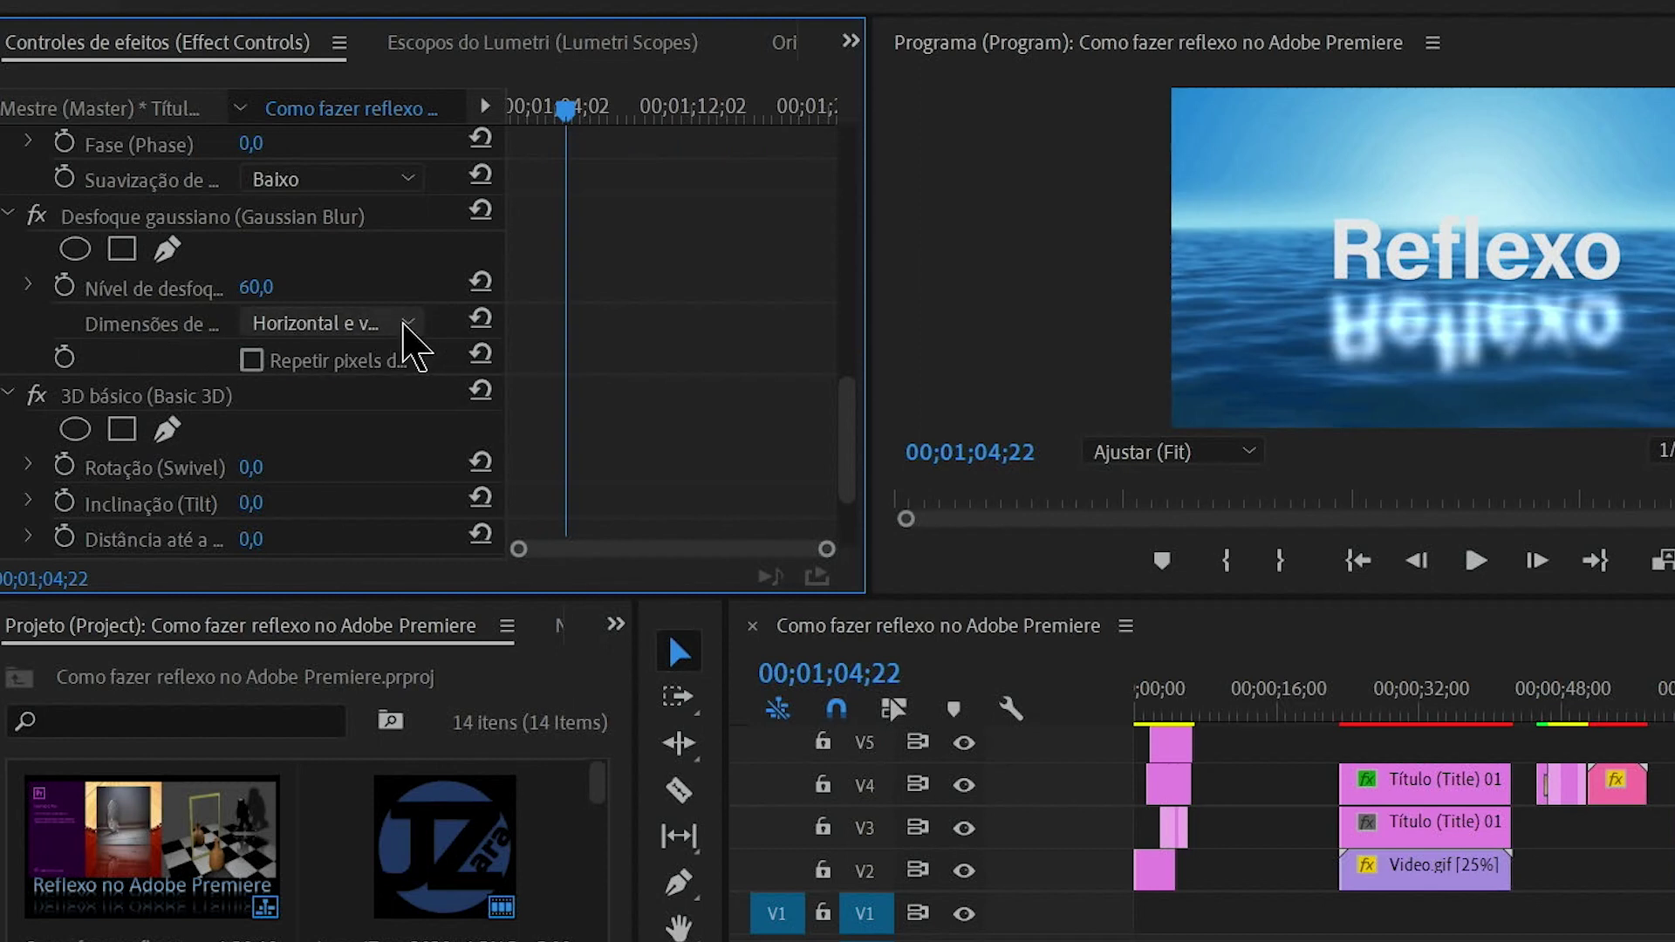
left_click(405, 323)
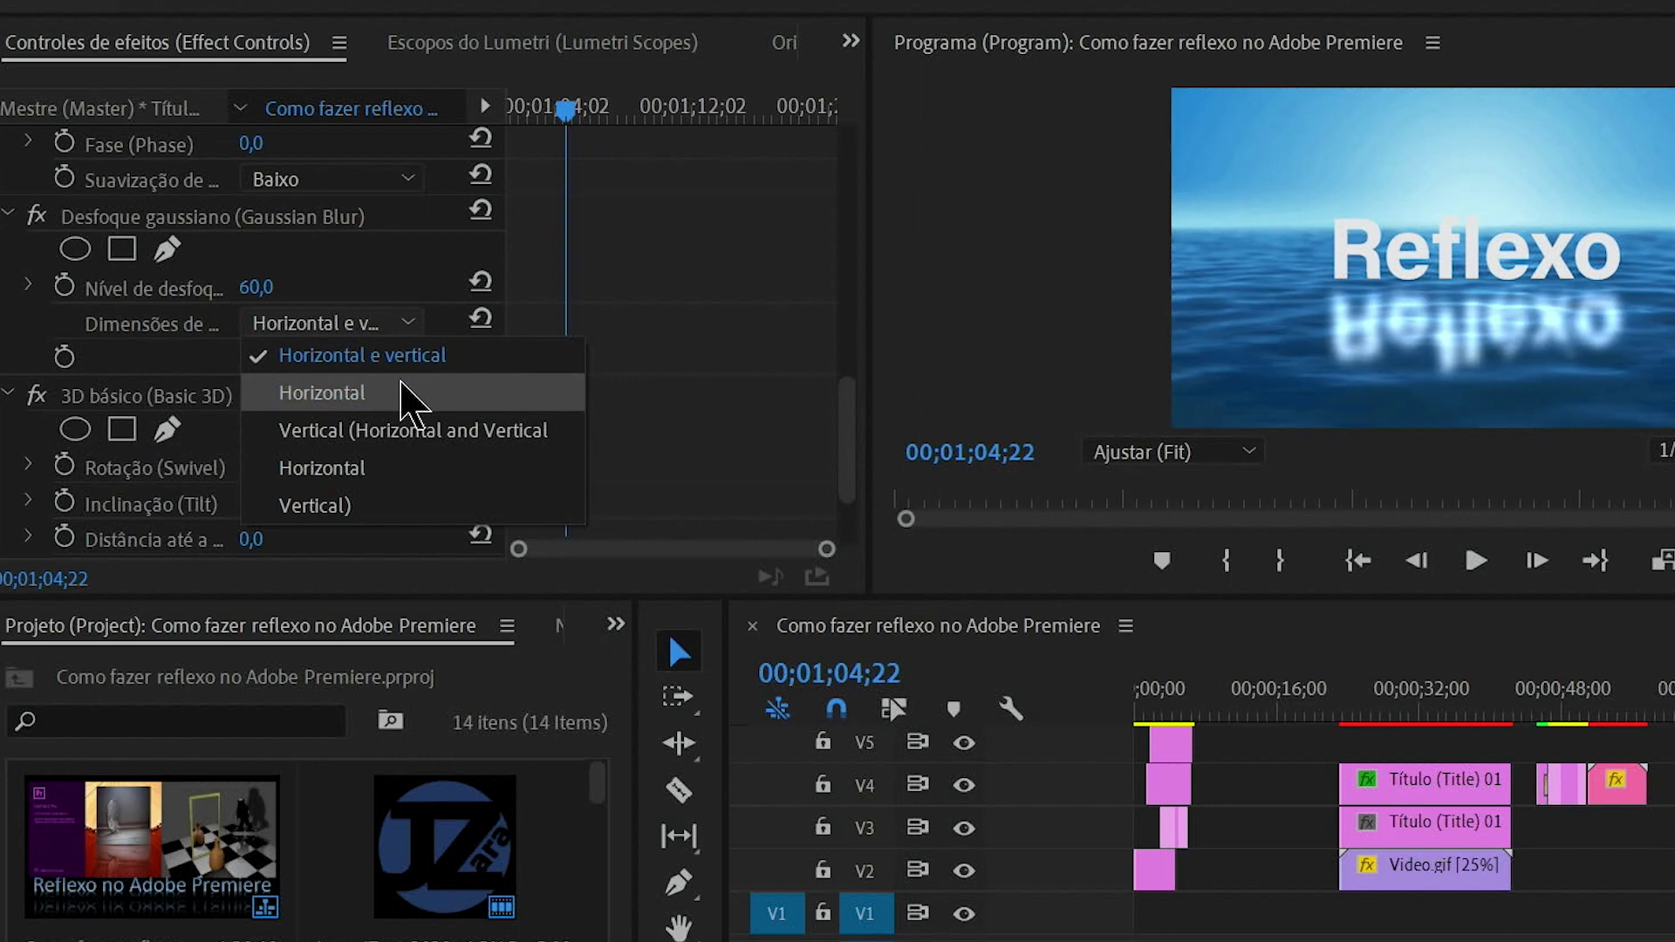
left_click(400, 395)
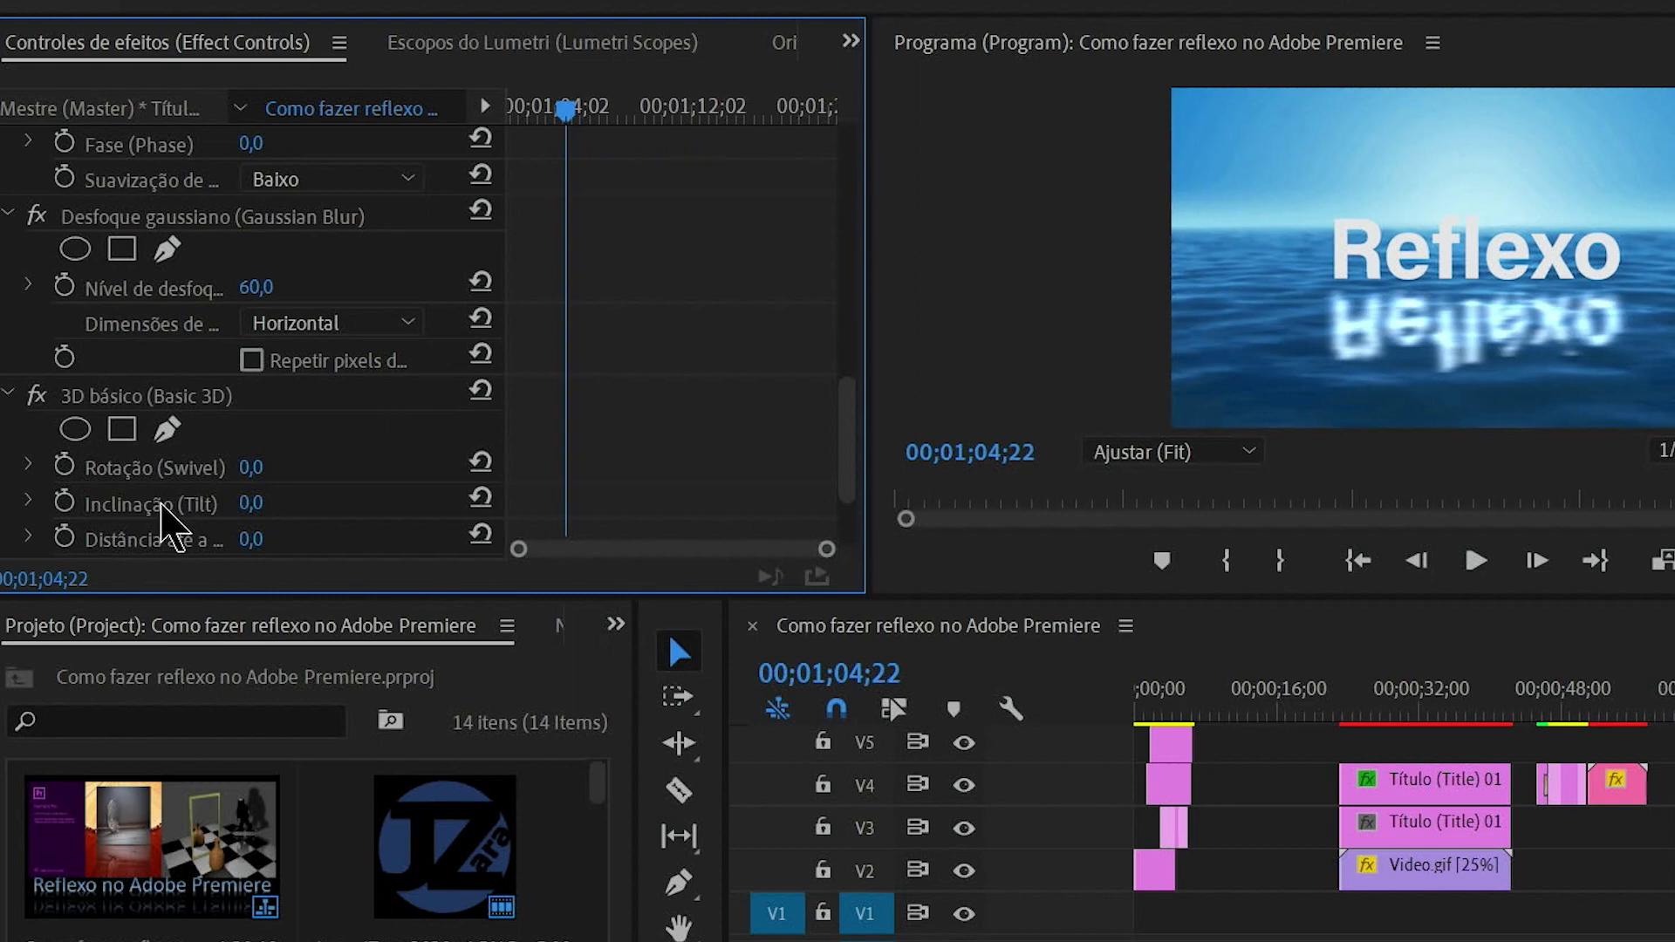
Give the reflection a Basic 3D tilt of 60° and play it back in the maximized Program monitor.
left_click(193, 510)
left_click(250, 504)
type("60")
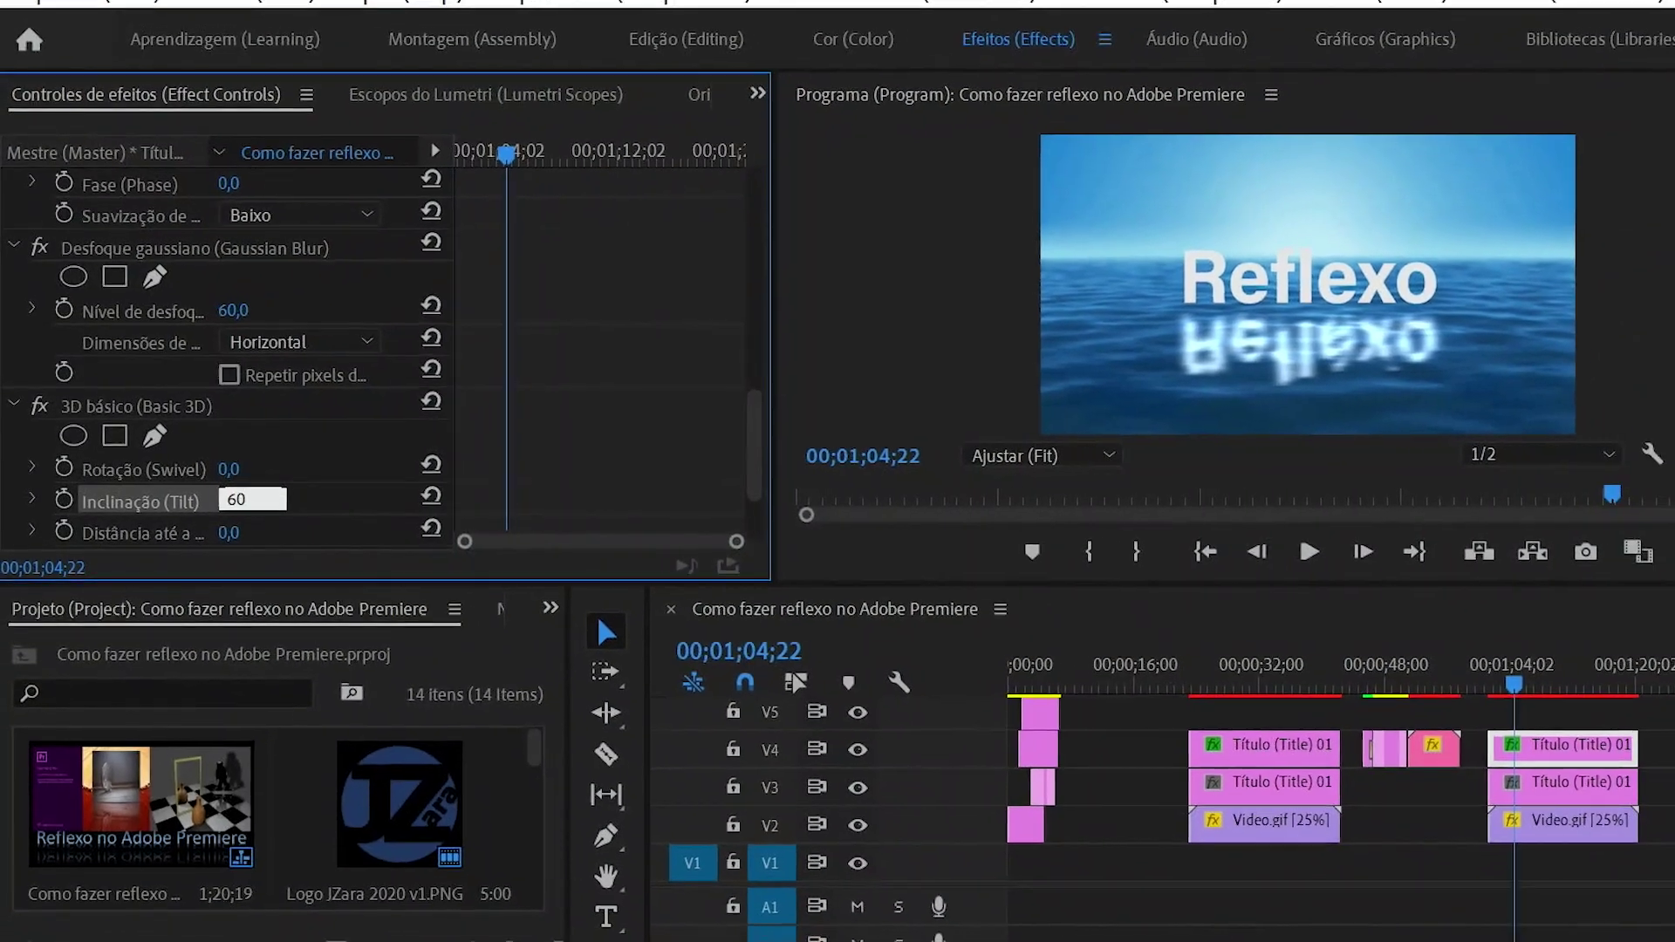
key("Return")
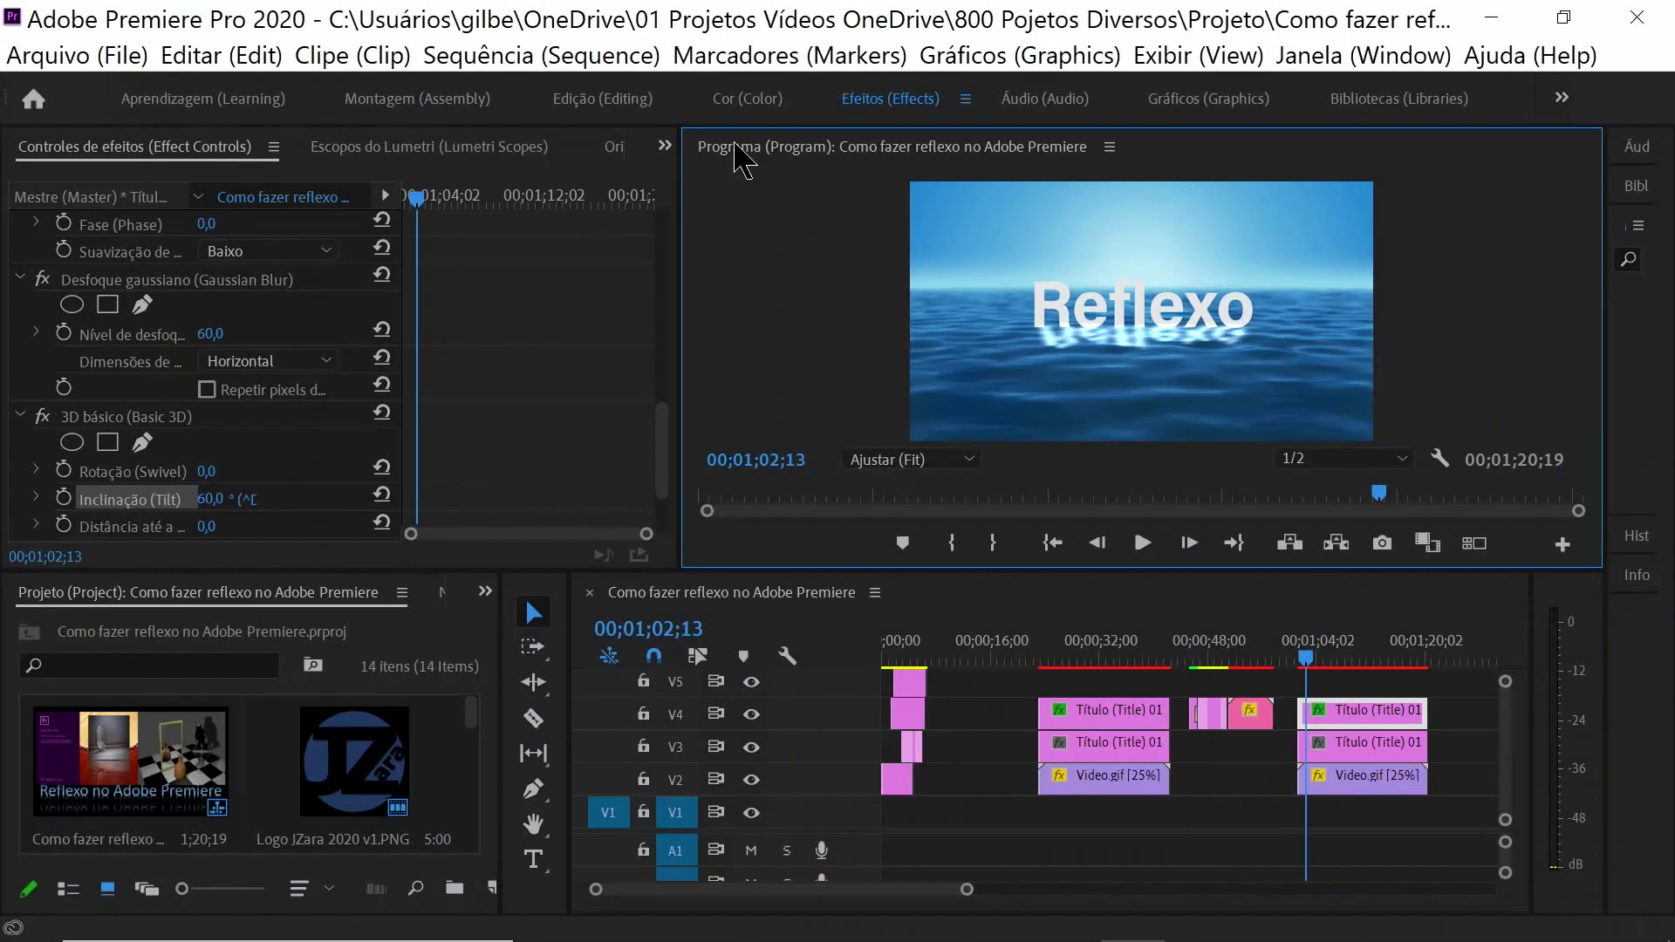
key("grave")
left_click(840, 888)
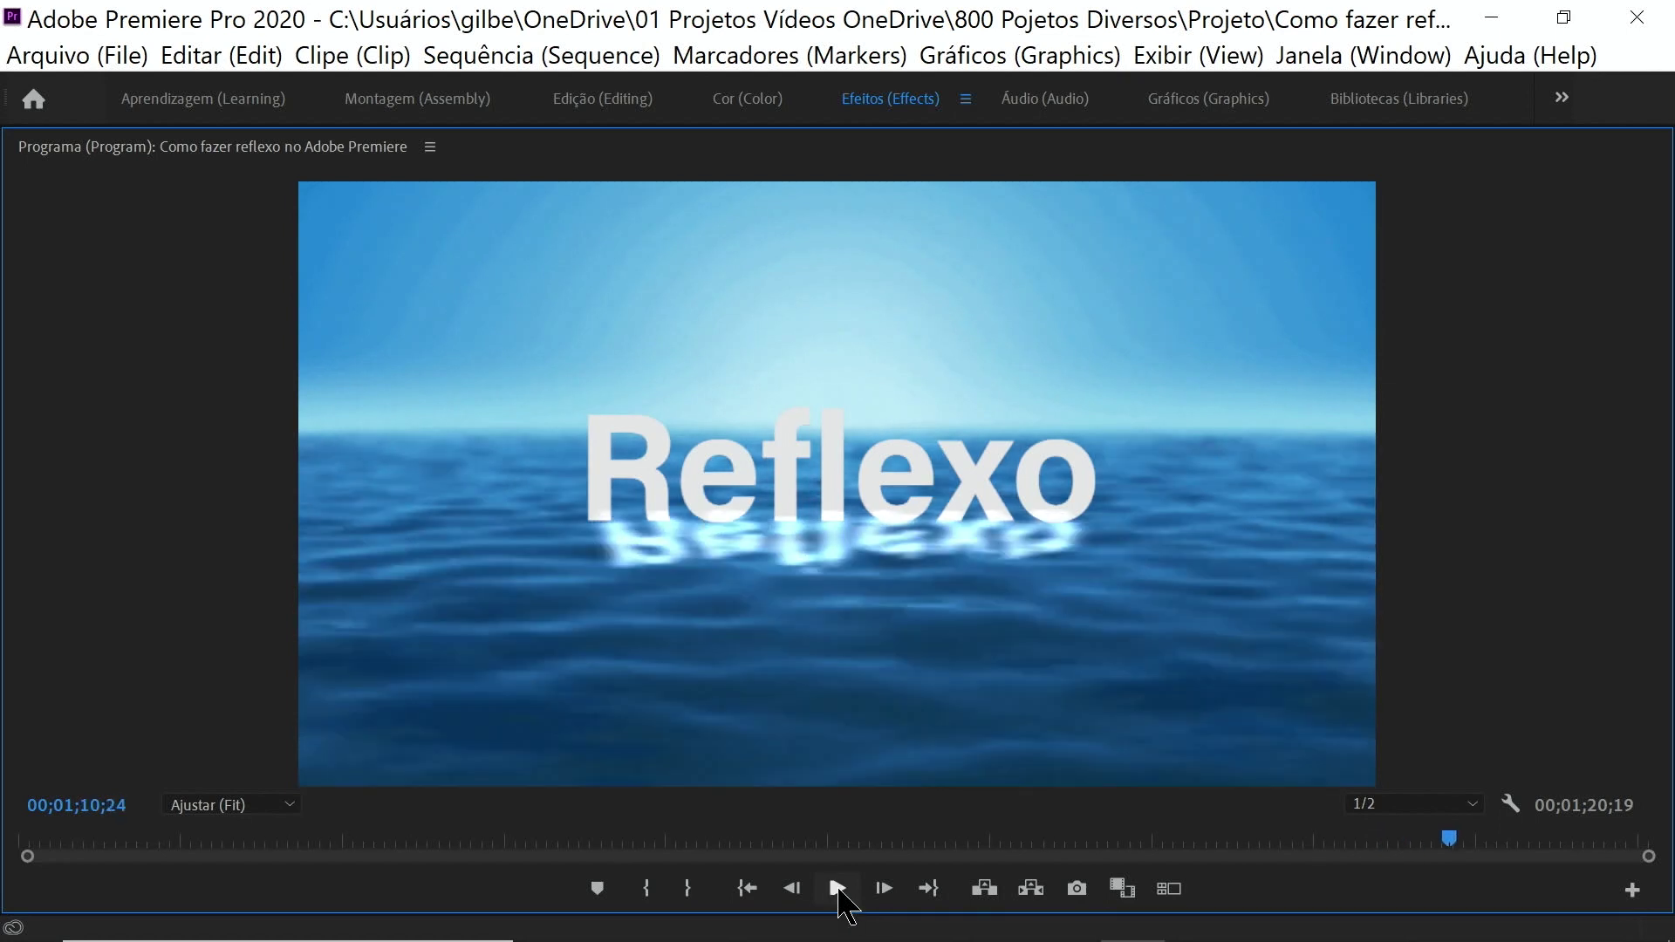
Restore the maximized Program monitor to its regular size in the workspace.
double_click(262, 148)
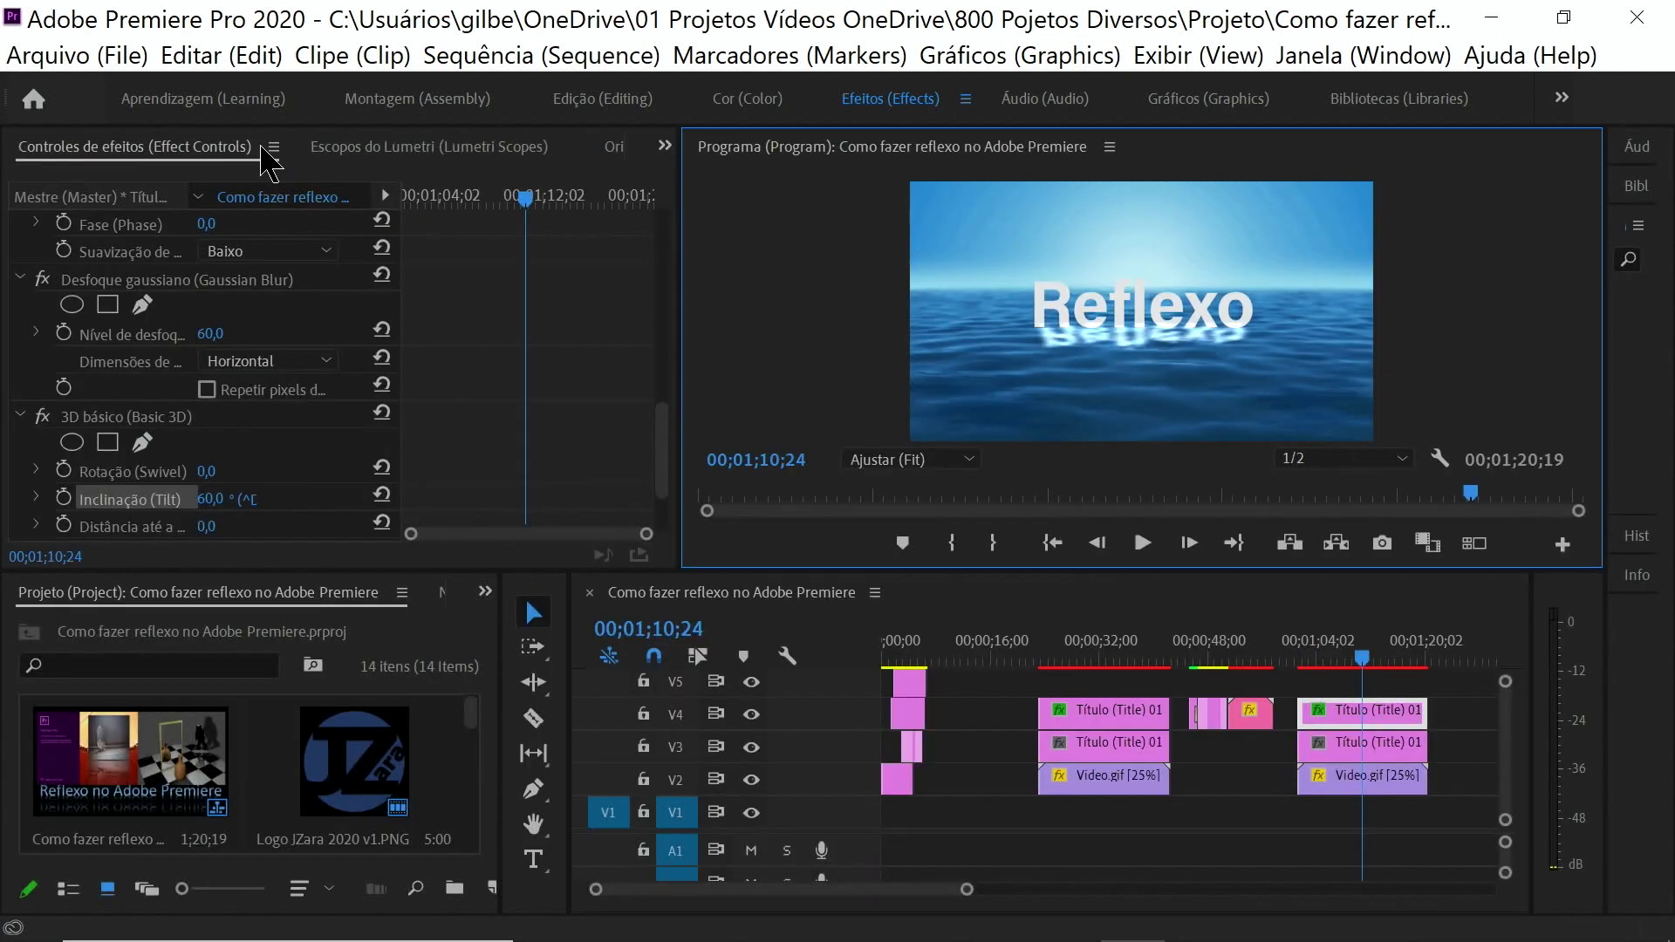